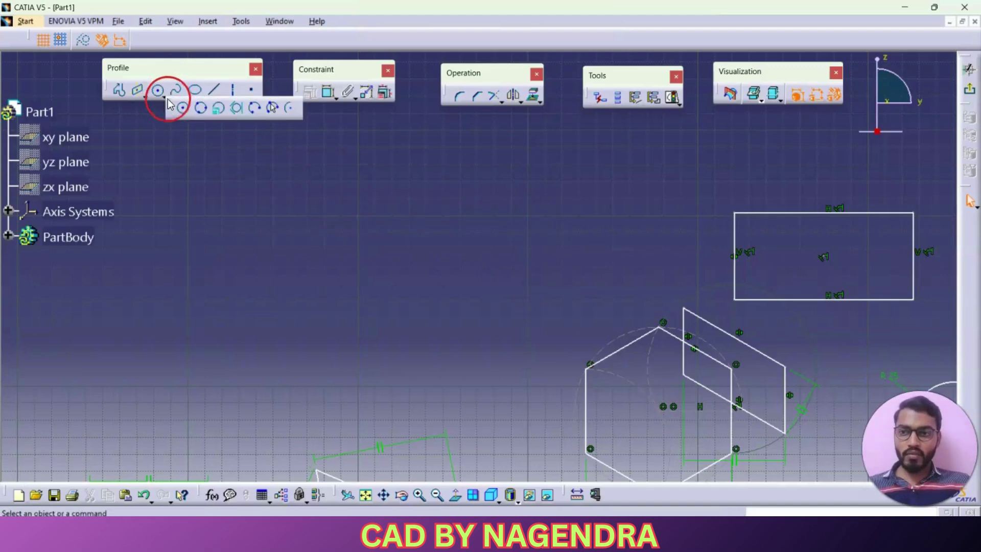
Detach the circle tools as a floating toolbar and draw a center-and-radius circle in the empty area away from the rectangle.
{"action": "mouse_move", "coordinate": [165, 102]}
{"action": "left_mouse_down"}
{"action": "mouse_move", "coordinate": [182, 131]}
{"action": "mouse_move", "coordinate": [272, 159]}
{"action": "left_mouse_up"}
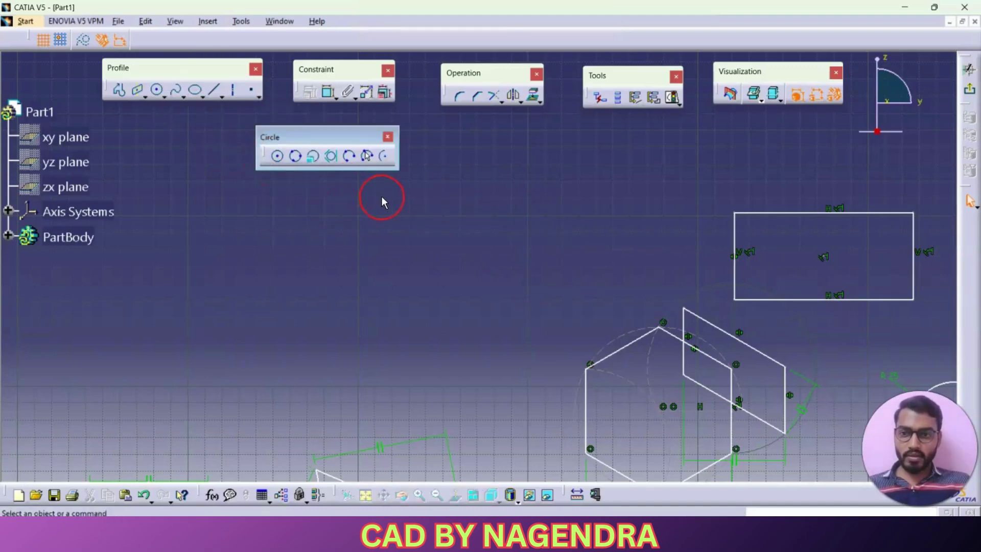
{"action": "left_click", "coordinate": [279, 157]}
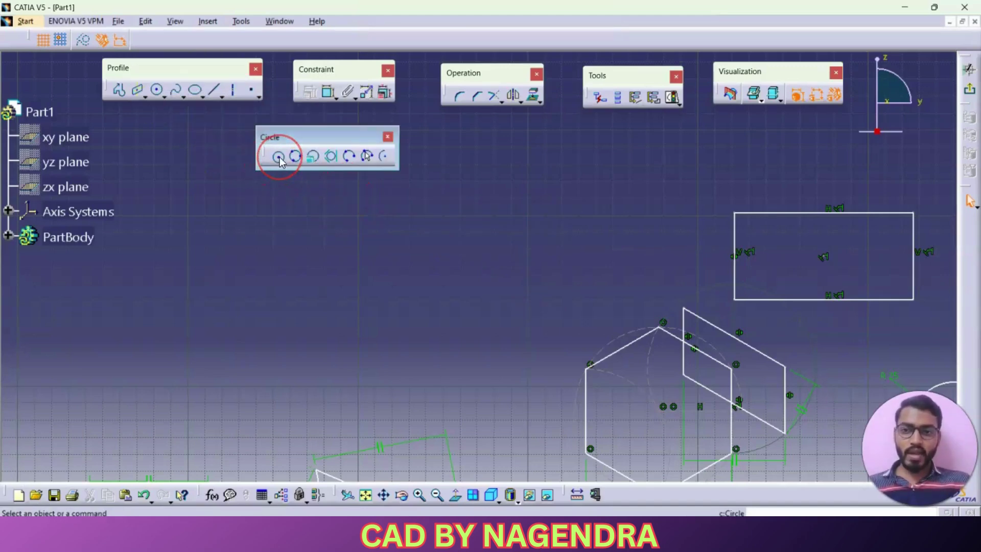
{"action": "left_click", "coordinate": [320, 256]}
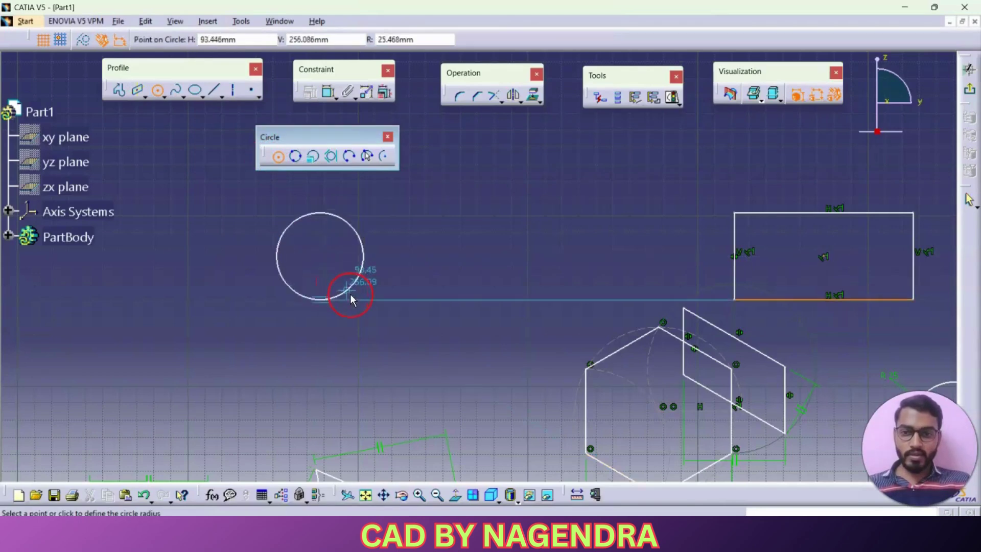
{"action": "left_click", "coordinate": [371, 306]}
{"action": "left_click", "coordinate": [472, 312]}
{"action": "left_click", "coordinate": [391, 262]}
{"action": "left_click", "coordinate": [383, 230]}
{"action": "left_click", "coordinate": [327, 95]}
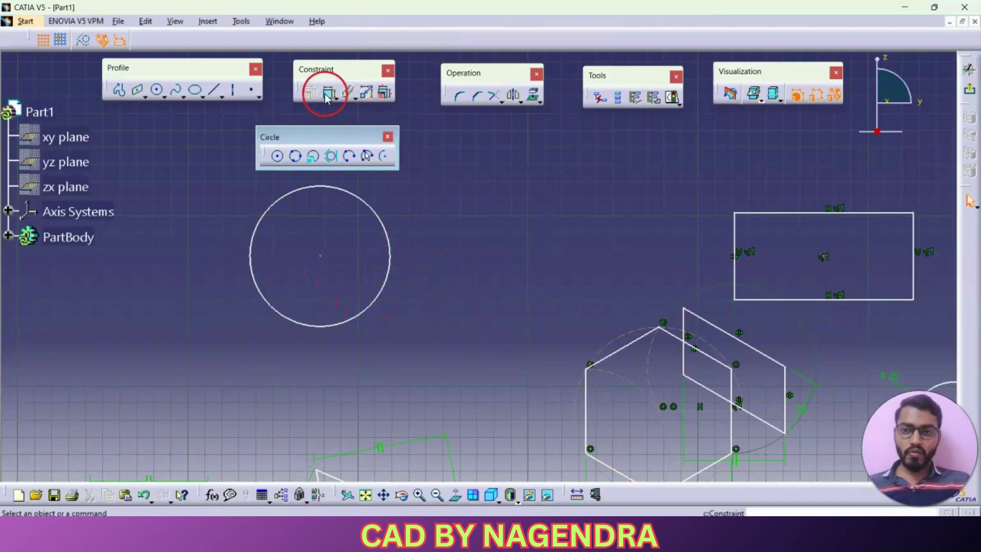
{"action": "key", "text": "Escape"}
{"action": "middle_click_drag", "start_coordinate": [543, 258], "coordinate": [522, 290]}
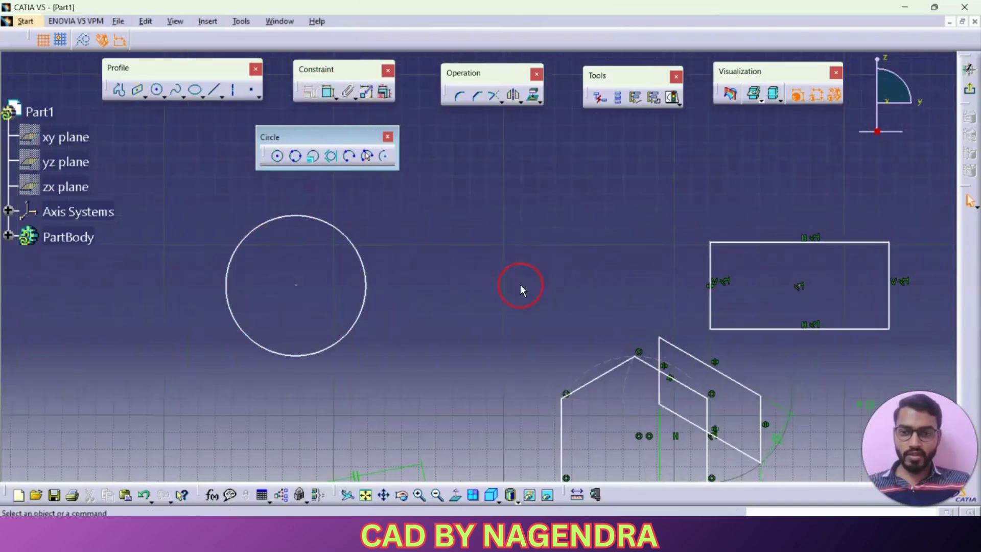
Draw a Three Point Circle of about 36 mm radius between the first circle and the rectangle.
{"action": "left_click", "coordinate": [297, 158]}
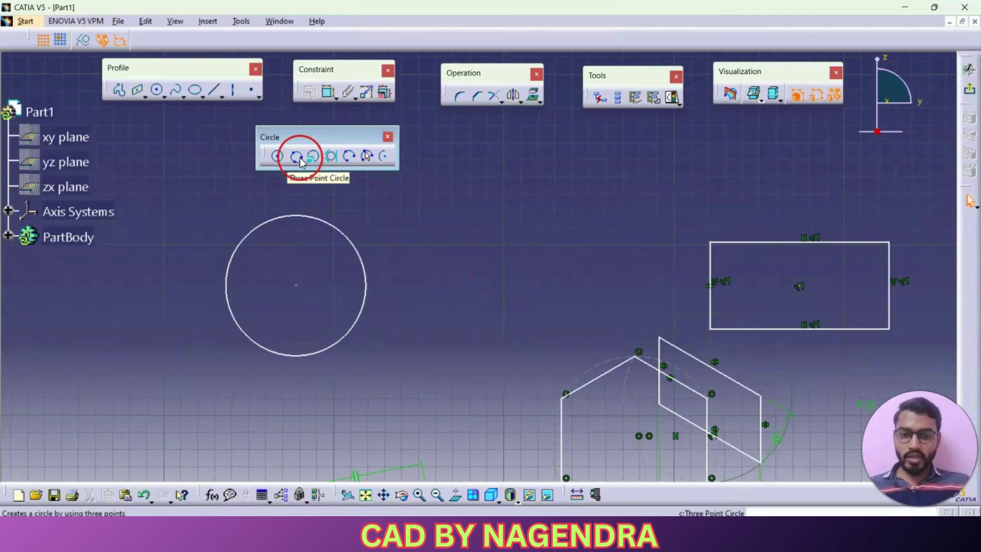
{"action": "left_click", "coordinate": [519, 221]}
{"action": "left_click", "coordinate": [466, 289]}
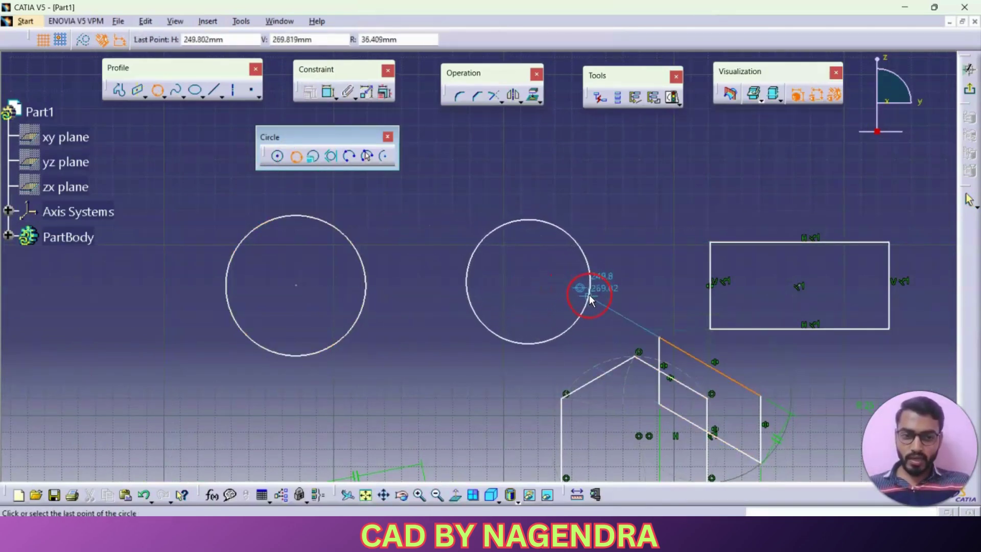
{"action": "left_click", "coordinate": [590, 300]}
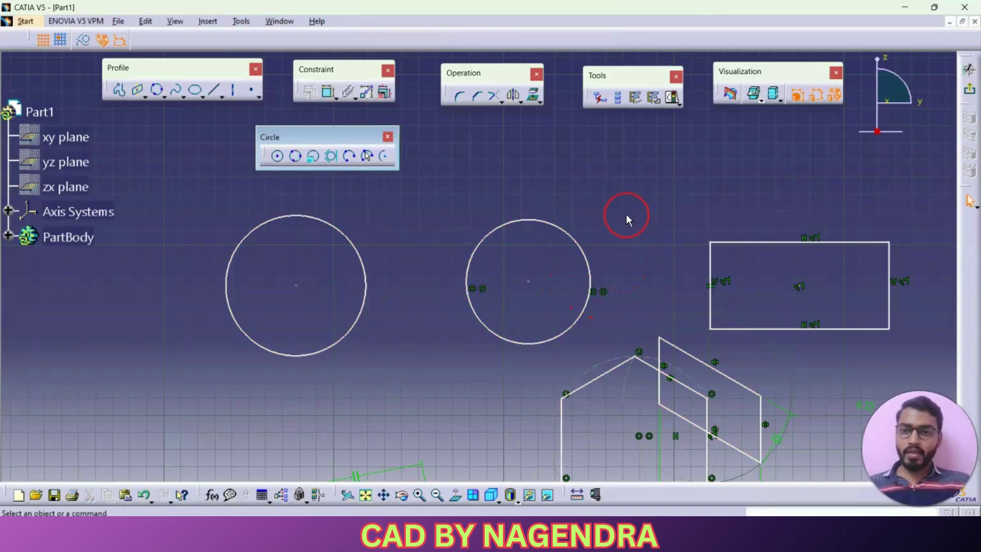
Select all the existing sketch geometry and delete it to clear the sketch.
{"action": "left_click", "coordinate": [314, 158]}
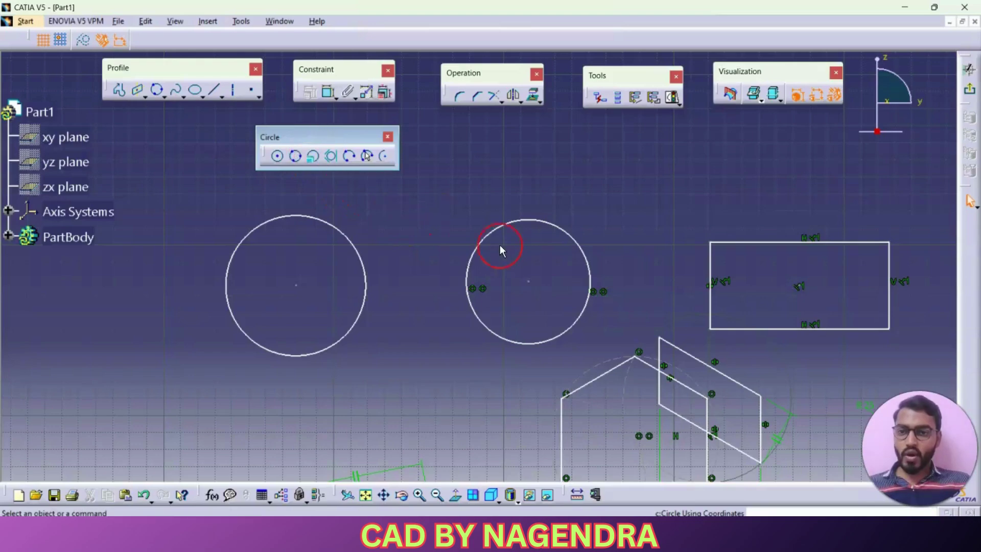
{"action": "middle_click_drag", "start_coordinate": [512, 257], "coordinate": [508, 367], "text": "ctrl"}
{"action": "mouse_move", "coordinate": [232, 234]}
{"action": "left_mouse_down"}
{"action": "mouse_move", "coordinate": [468, 375]}
{"action": "mouse_move", "coordinate": [697, 453]}
{"action": "left_mouse_up"}
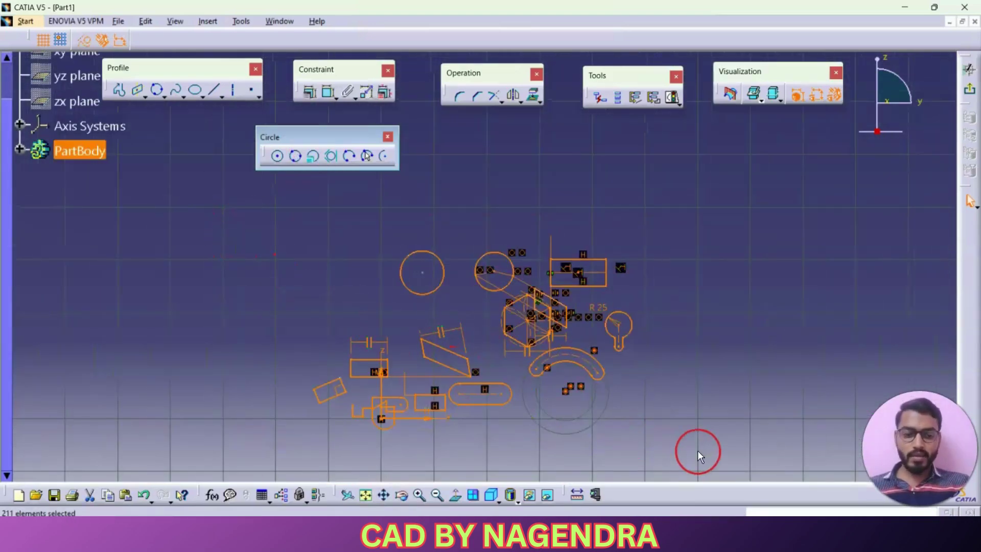
{"action": "key", "text": "Delete"}
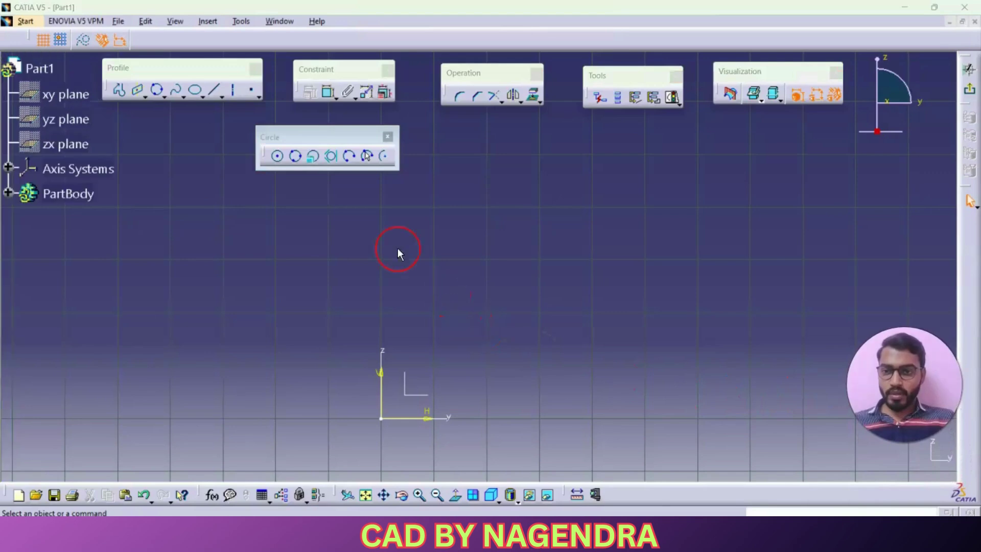
Create a Circle Using Coordinates with its center at H 50 mm, V 60 mm and a radius of 10 mm.
{"action": "left_click", "coordinate": [312, 162]}
{"action": "left_click", "coordinate": [312, 165]}
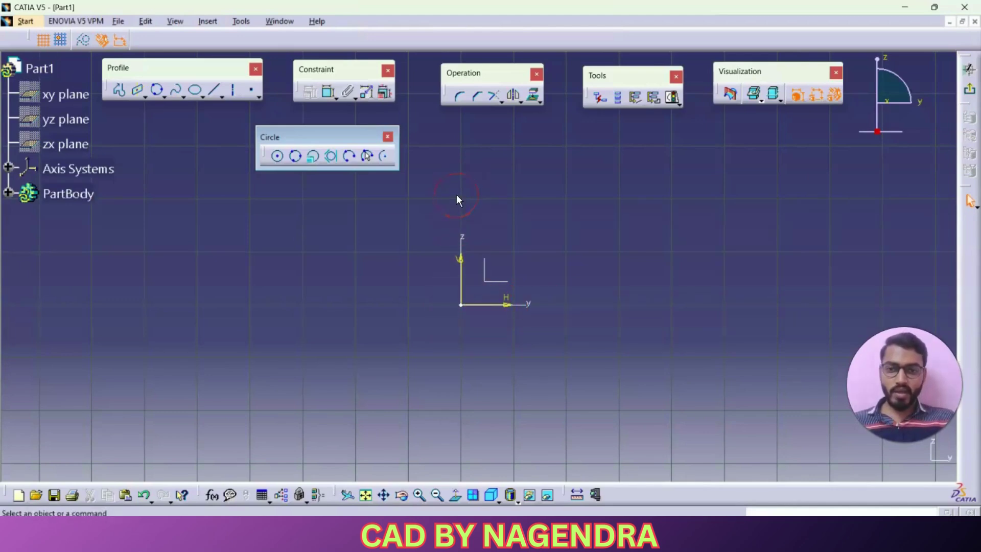
{"action": "left_click", "coordinate": [313, 161]}
{"action": "left_click_drag", "start_coordinate": [831, 344], "coordinate": [670, 172]}
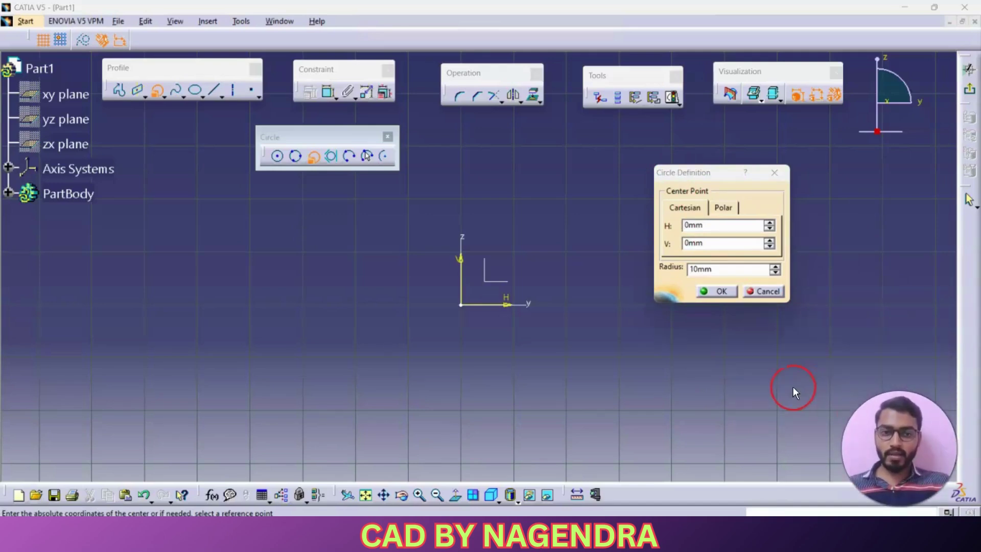
{"action": "double_click", "coordinate": [712, 226]}
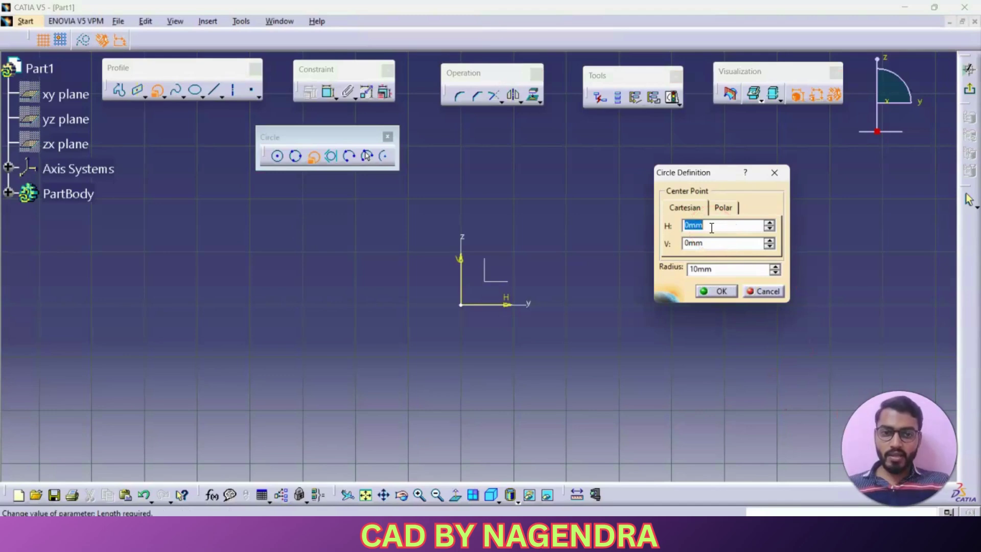
{"action": "type", "text": "50"}
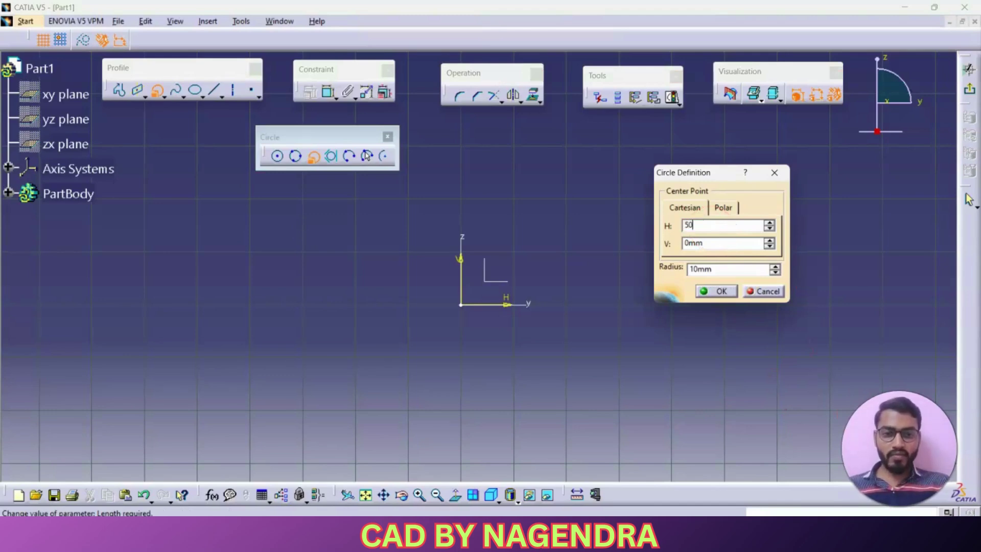
{"action": "left_click", "coordinate": [710, 244]}
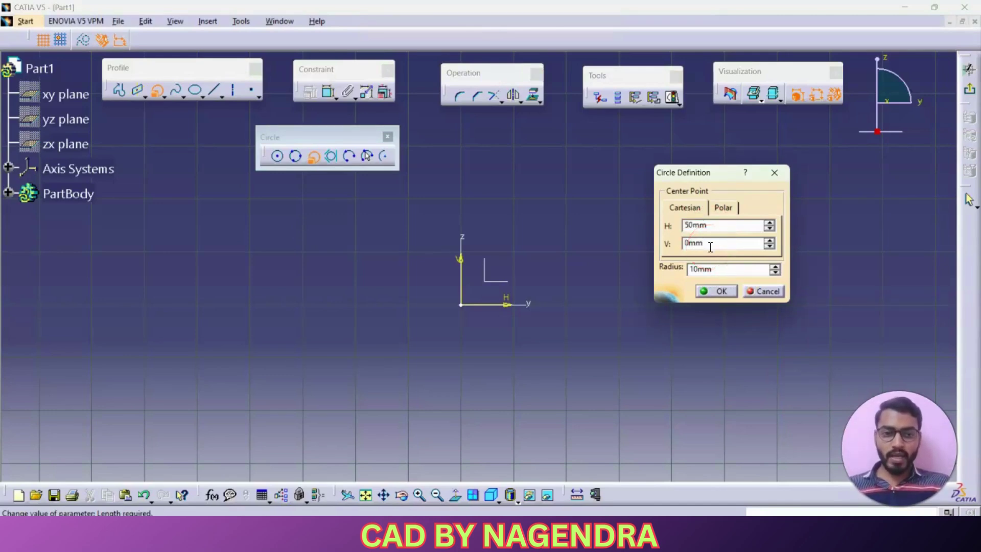
{"action": "type", "text": "6"}
{"action": "left_click", "coordinate": [711, 270]}
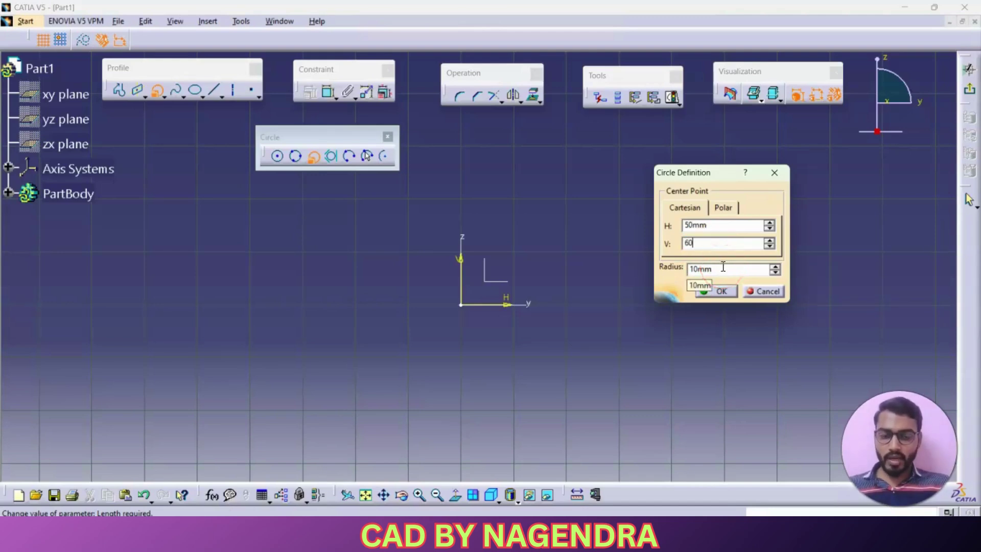
{"action": "left_click", "coordinate": [703, 291]}
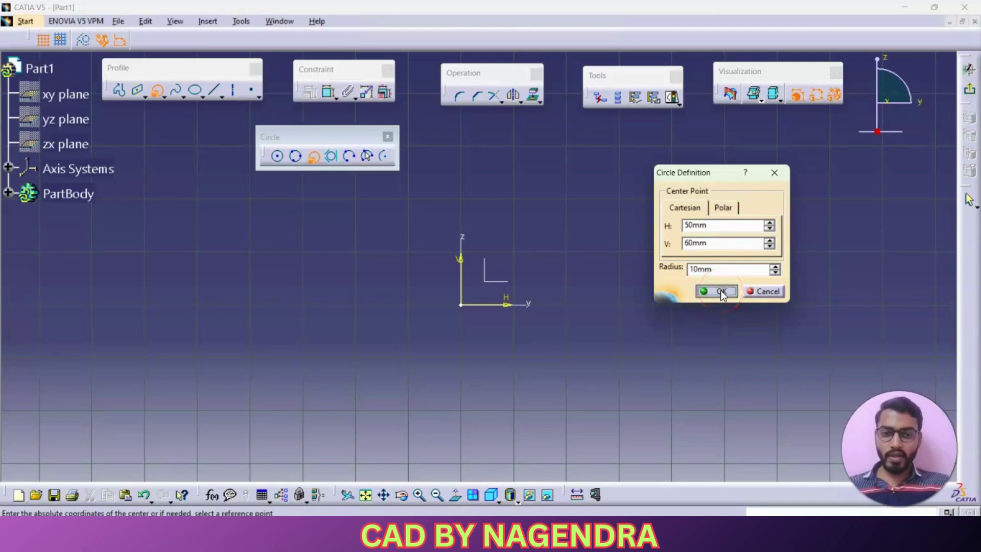
Reposition the circle's radius, horizontal and vertical dimensions so they are spaced clear of the geometry.
{"action": "middle_click_drag", "start_coordinate": [589, 265], "coordinate": [627, 190]}
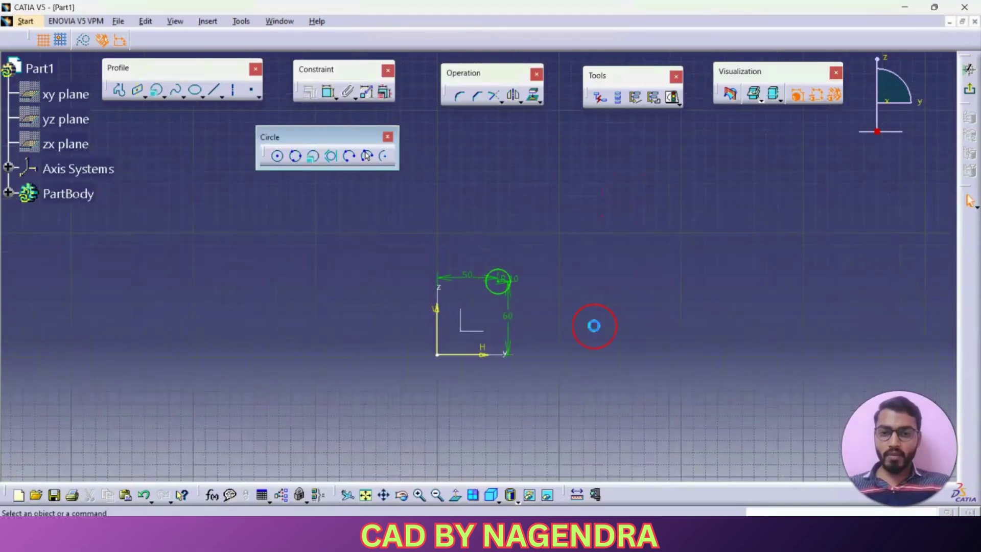
{"action": "left_click", "coordinate": [519, 276]}
{"action": "left_click_drag", "start_coordinate": [518, 275], "coordinate": [564, 227]}
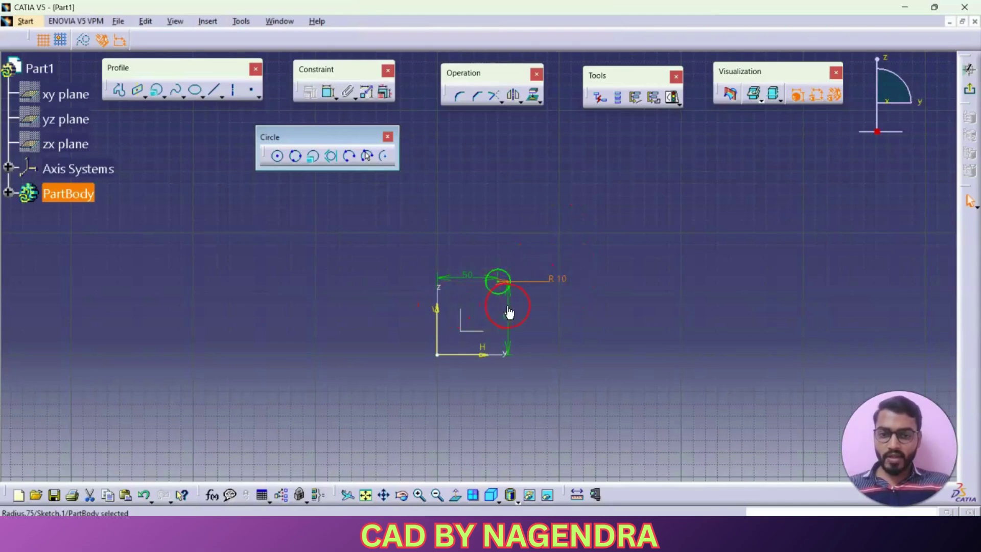
{"action": "left_click", "coordinate": [467, 275]}
{"action": "left_click_drag", "start_coordinate": [450, 280], "coordinate": [452, 240]}
{"action": "left_click_drag", "start_coordinate": [511, 336], "coordinate": [523, 353]}
{"action": "left_click", "coordinate": [655, 308]}
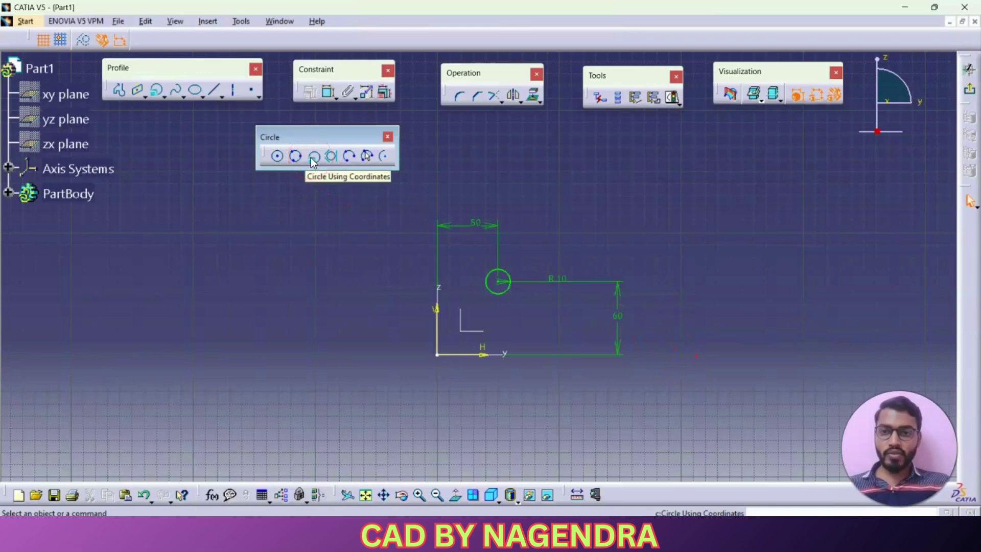
{"action": "left_click", "coordinate": [334, 162]}
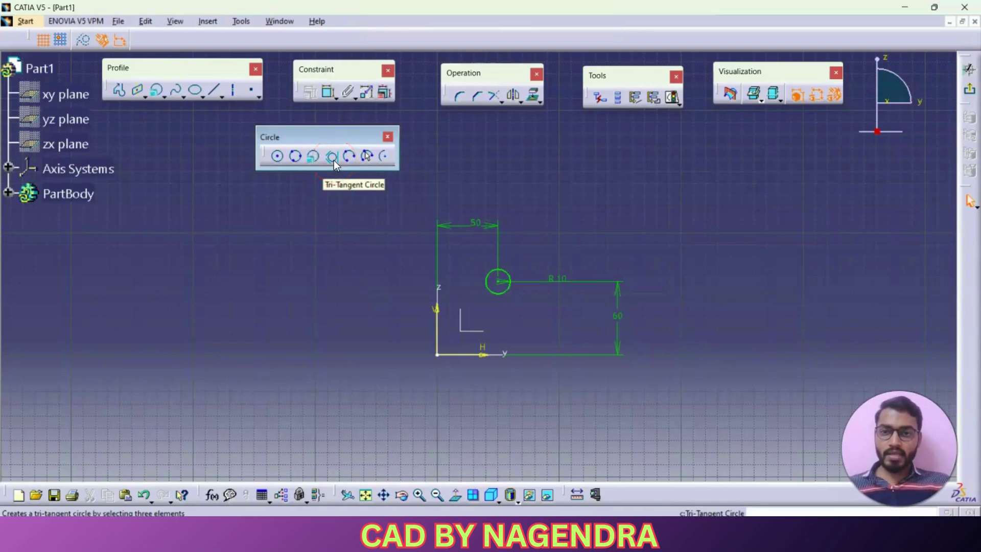
{"action": "left_click", "coordinate": [332, 162]}
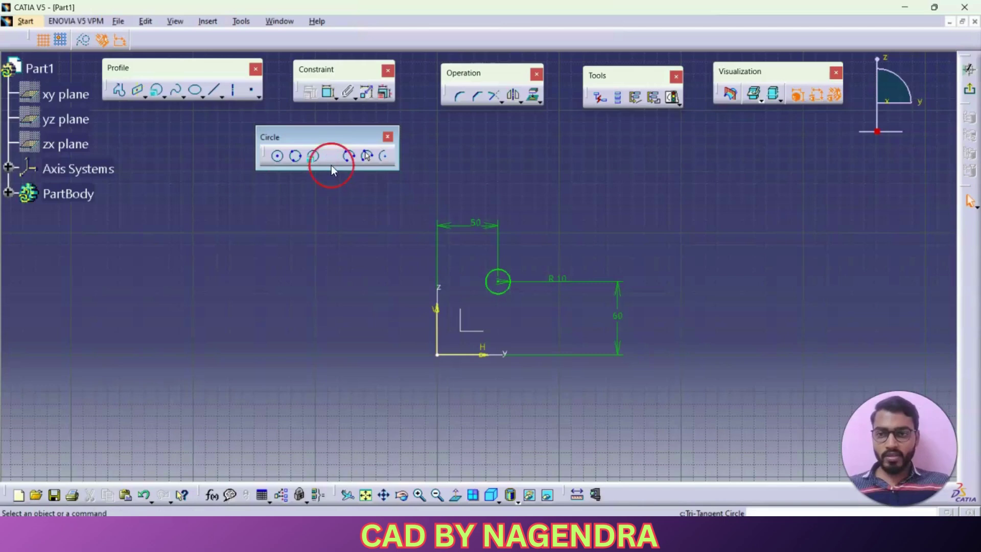
{"action": "left_click", "coordinate": [247, 193]}
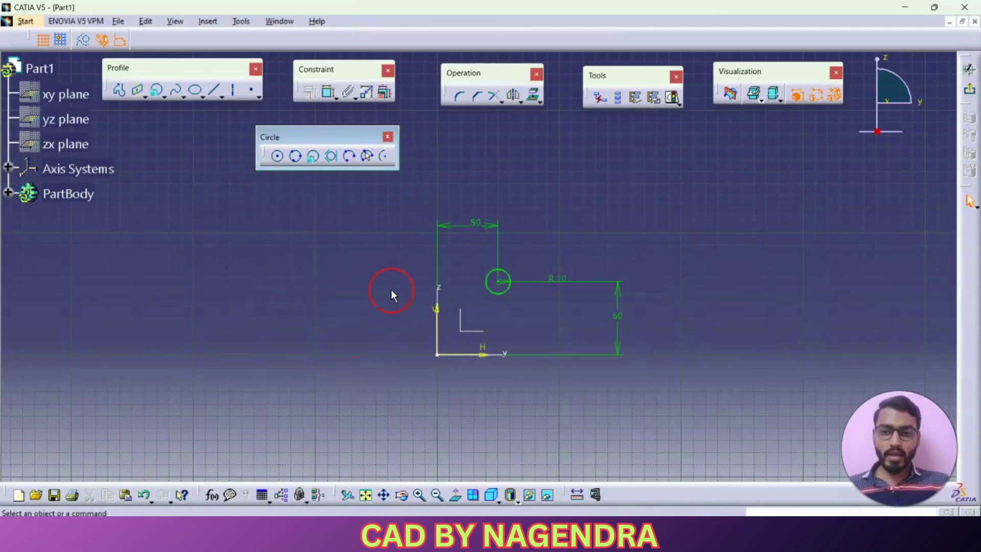
Sketch an open profile of three connected lines, like a triangle with an open apex, on the negative H side of the origin.
{"action": "left_click", "coordinate": [119, 90]}
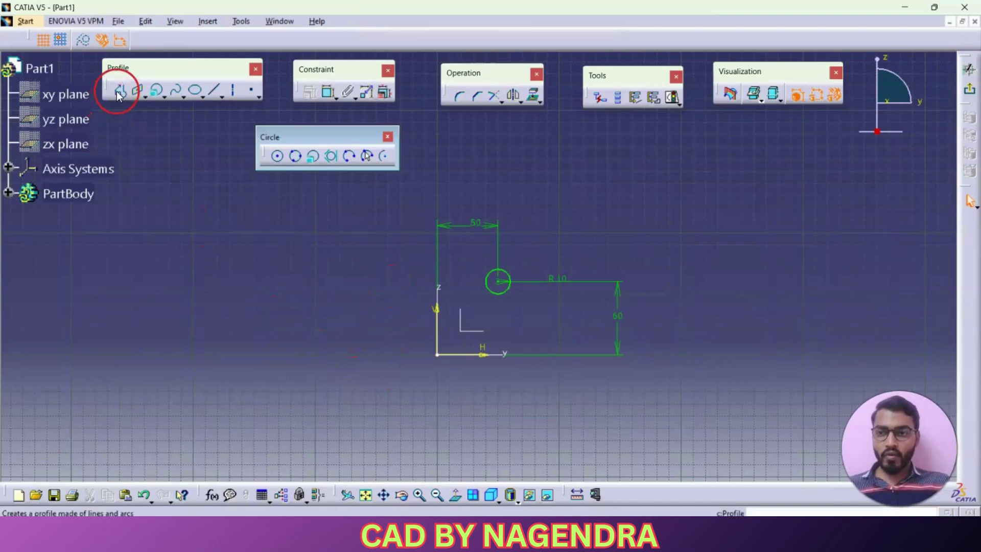
{"action": "left_click", "coordinate": [213, 225]}
{"action": "left_click", "coordinate": [154, 335]}
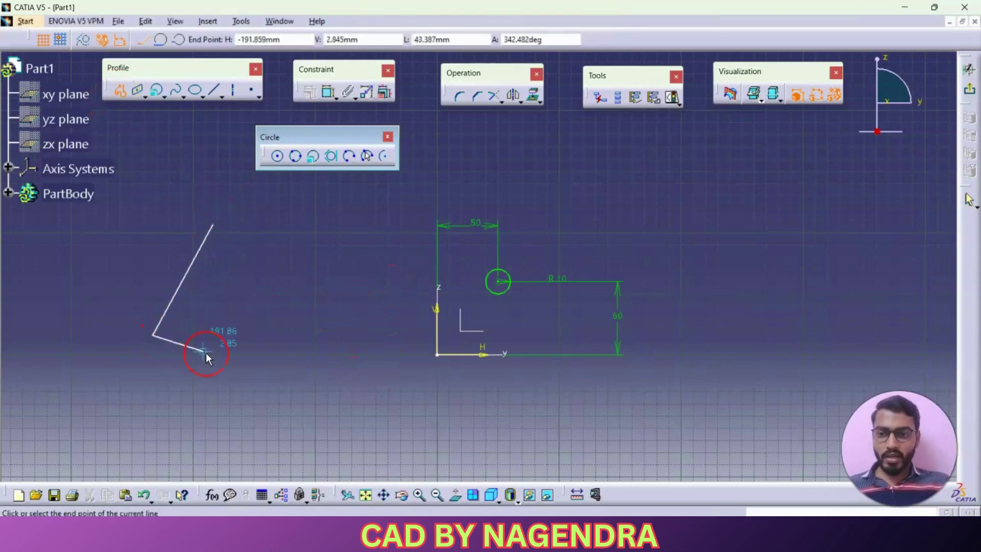
{"action": "left_click", "coordinate": [281, 378]}
{"action": "left_click", "coordinate": [253, 234]}
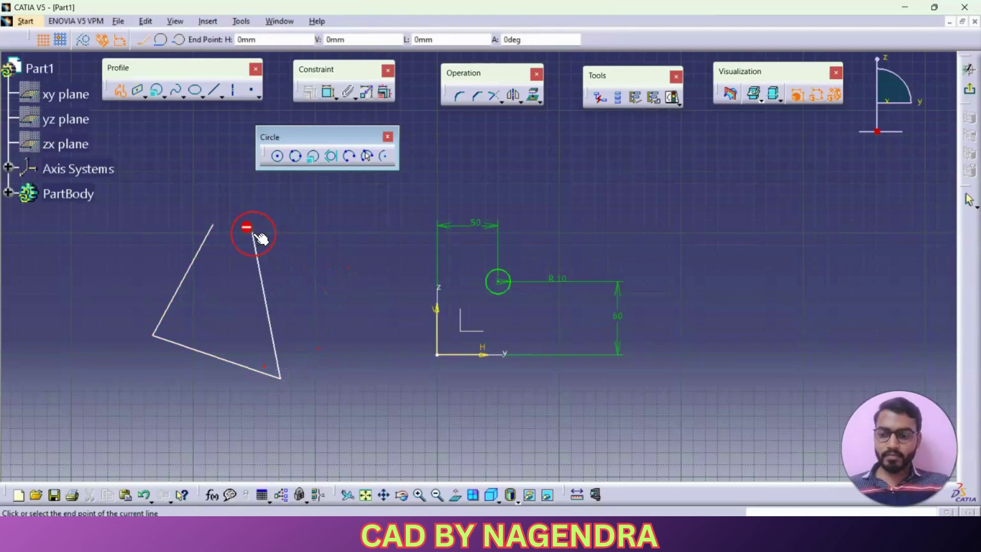
{"action": "left_click", "coordinate": [254, 232]}
{"action": "left_click", "coordinate": [296, 277]}
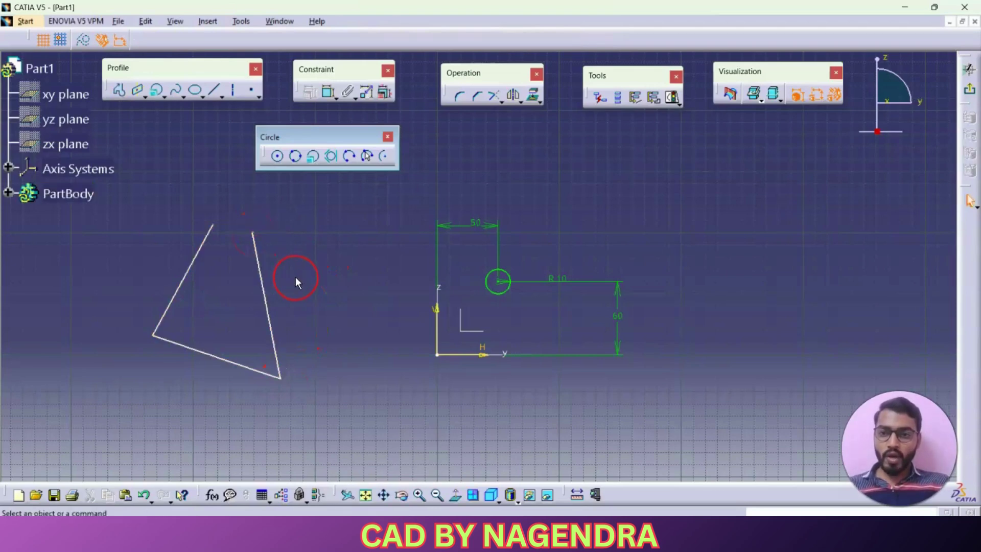
Create a Tri-Tangent Circle inside the open profile, tangent to all three of its lines.
{"action": "left_click", "coordinate": [330, 158]}
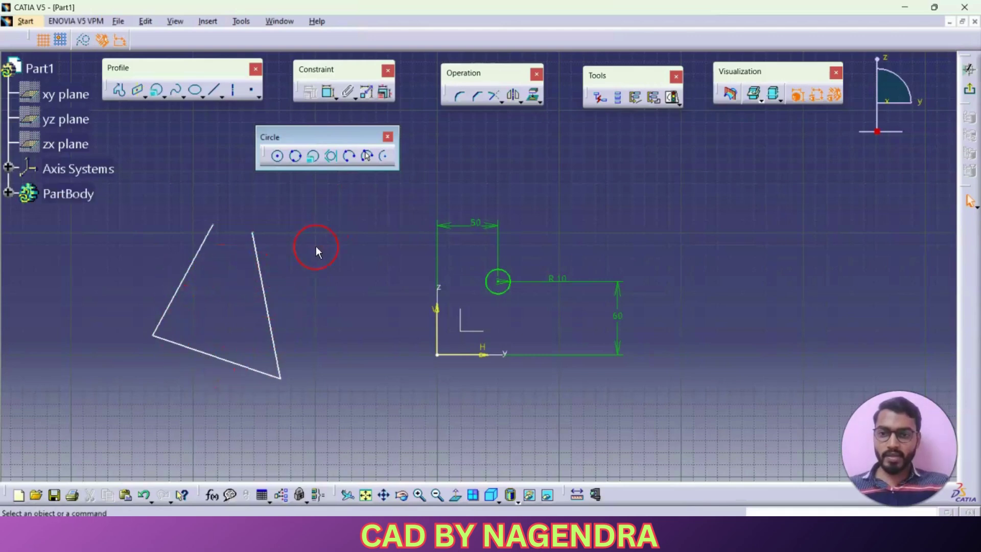
{"action": "left_click", "coordinate": [330, 157]}
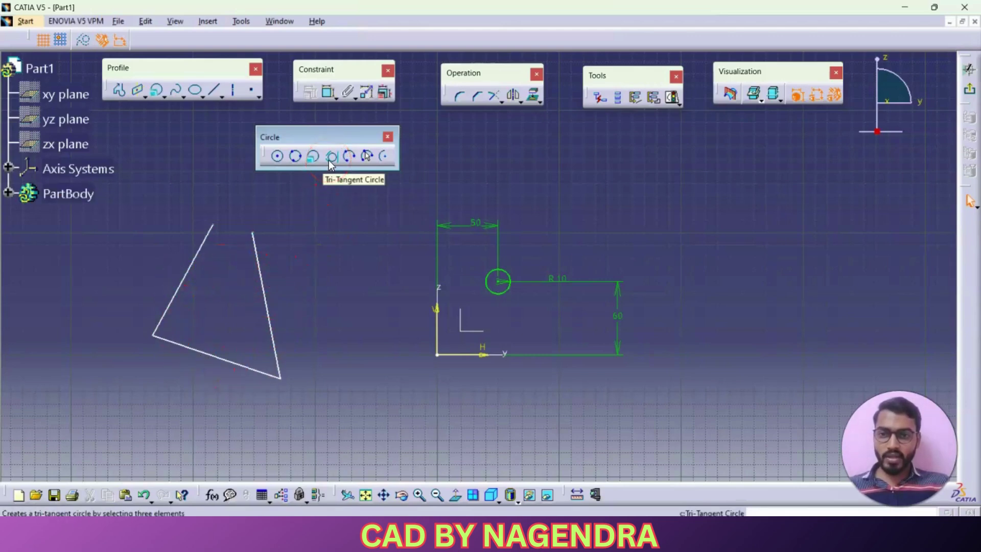
{"action": "left_click", "coordinate": [268, 295]}
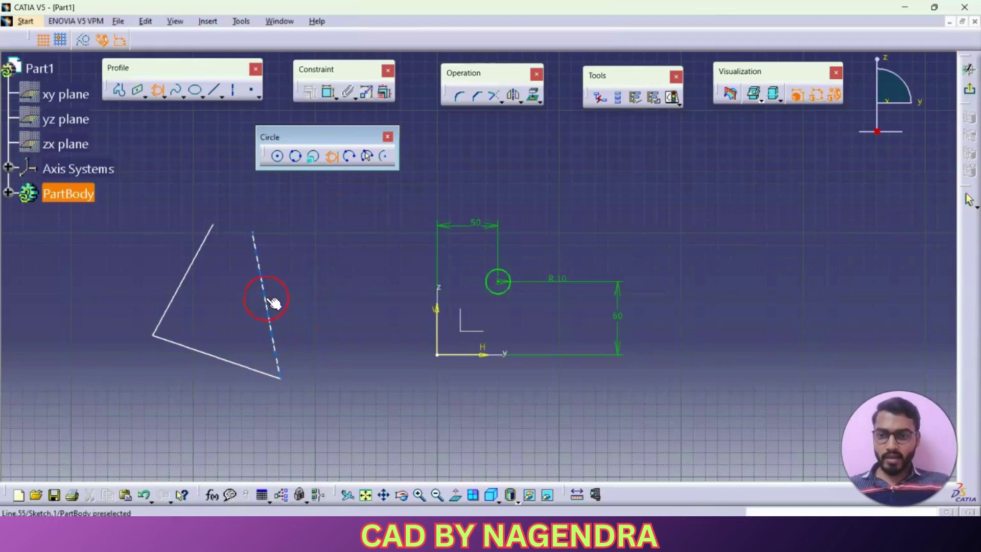
{"action": "left_click", "coordinate": [187, 275]}
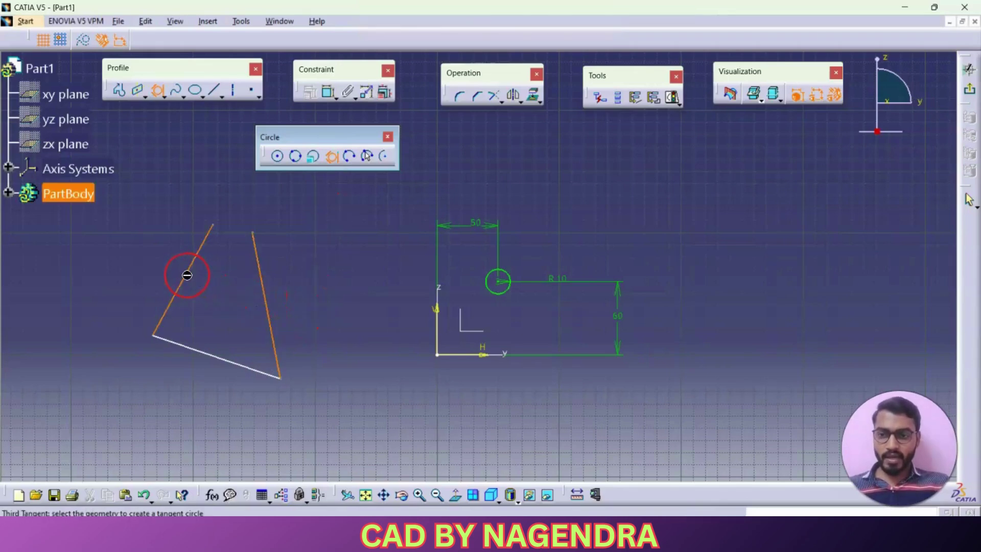
{"action": "left_click", "coordinate": [214, 350]}
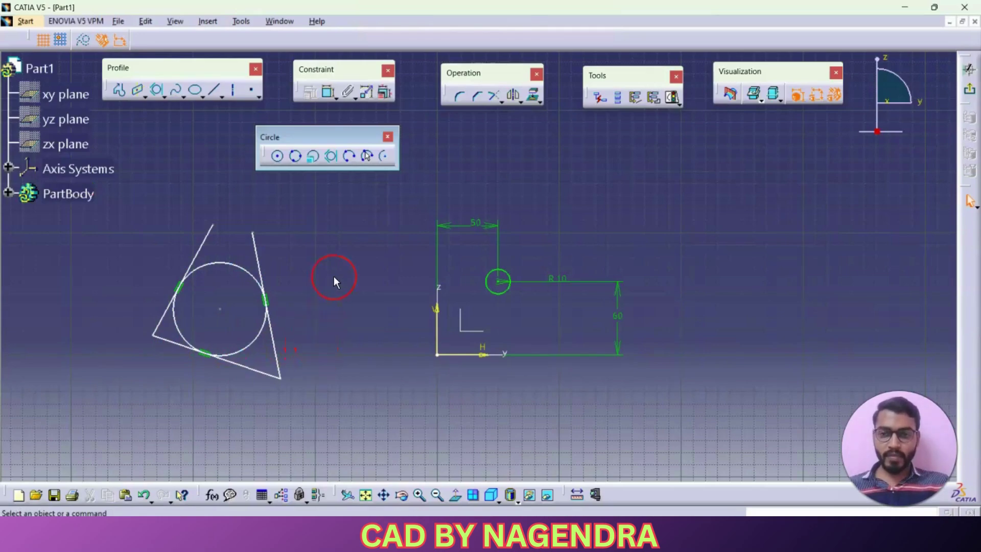
Draw a Three Point Arc on the positive H side, well above the dimensioned circle, bulging upward and curving down at its far end.
{"action": "middle_click_drag", "start_coordinate": [526, 289], "coordinate": [416, 336]}
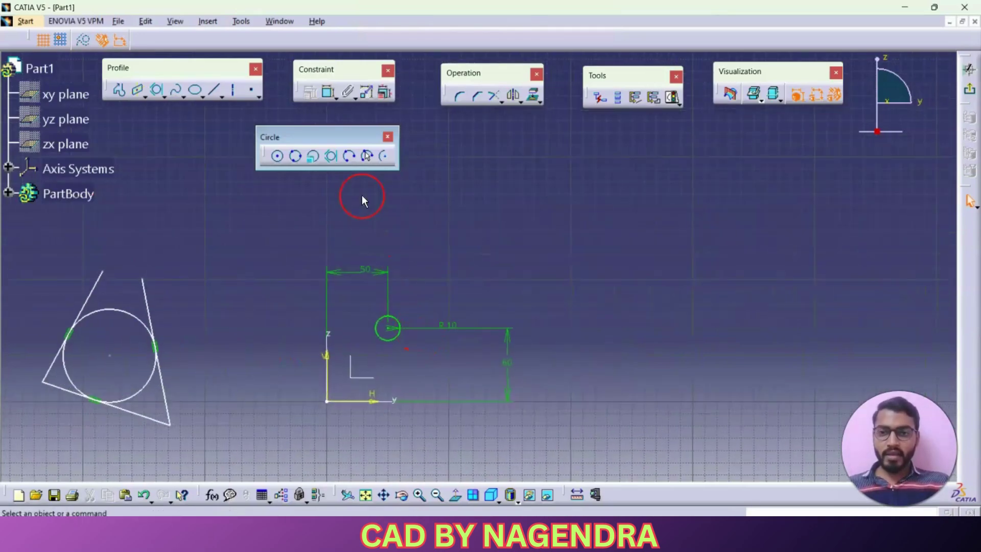
{"action": "left_click", "coordinate": [350, 155]}
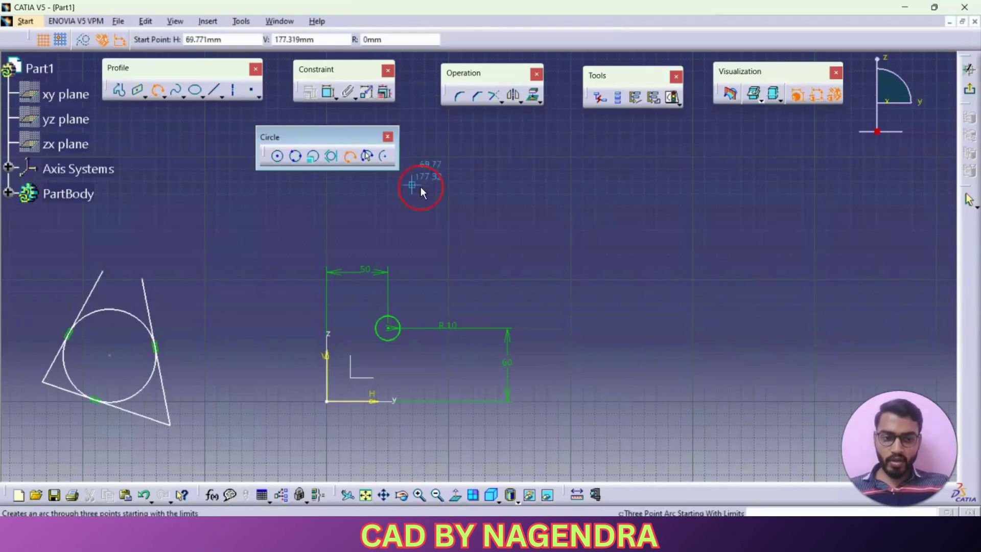
{"action": "left_click", "coordinate": [522, 173]}
{"action": "left_click", "coordinate": [654, 141]}
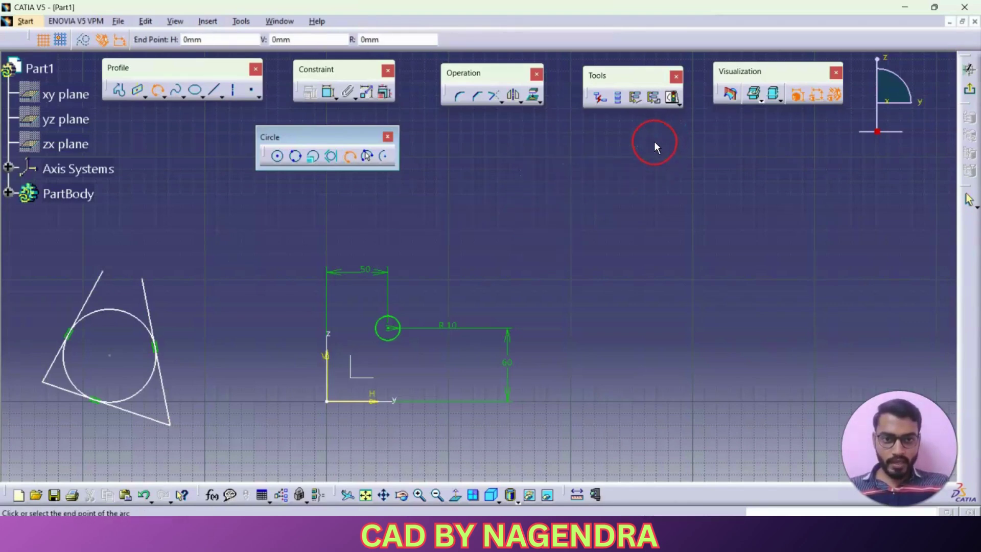
{"action": "left_click", "coordinate": [674, 245]}
{"action": "left_click", "coordinate": [745, 243]}
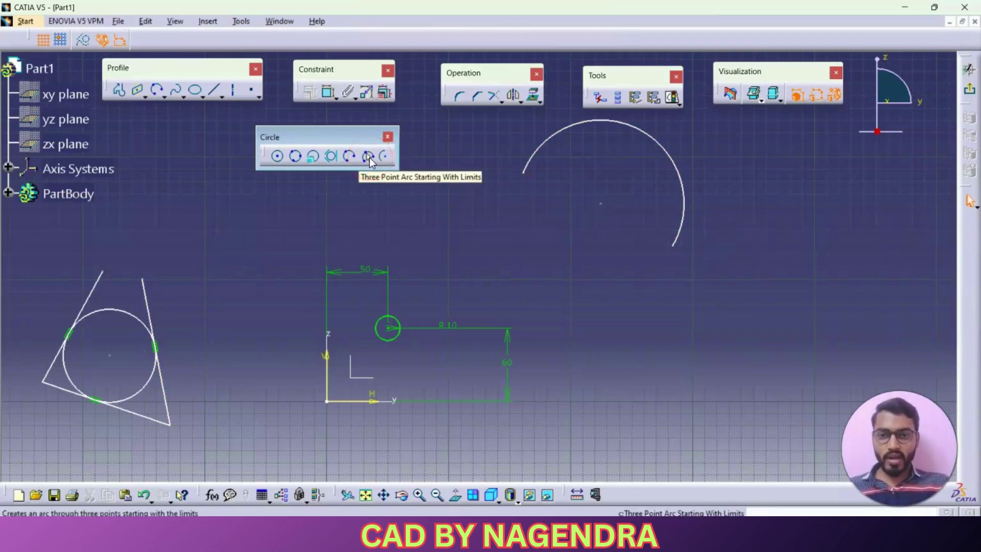
Draw a Three Point Arc Starting With Limits below the first arc, bulging down toward the origin side.
{"action": "left_click", "coordinate": [370, 157]}
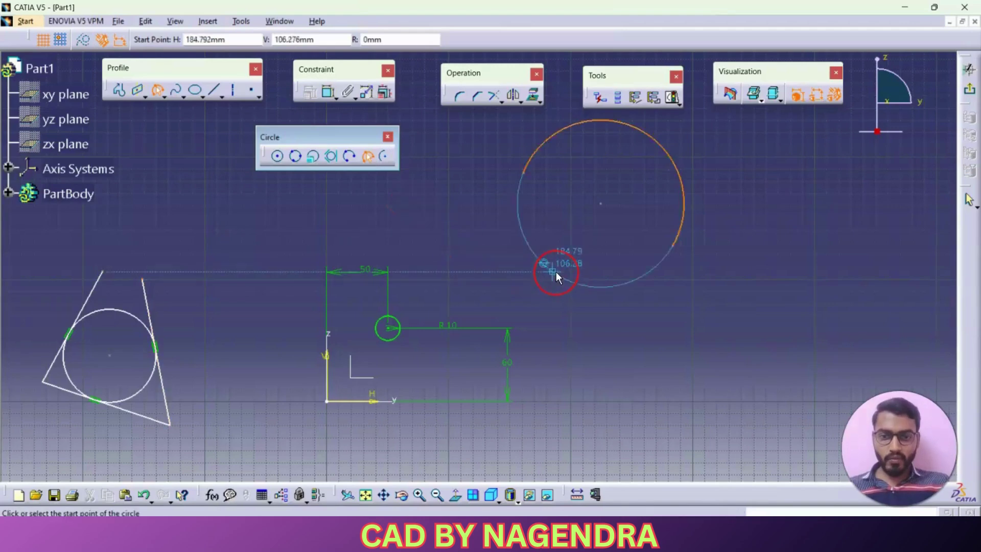
{"action": "left_click", "coordinate": [552, 255]}
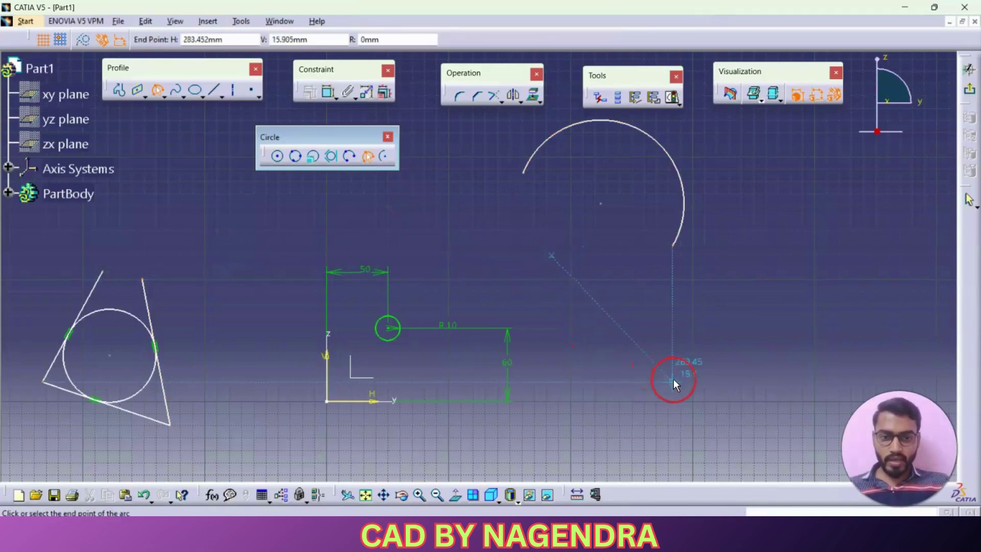
{"action": "left_click", "coordinate": [675, 379]}
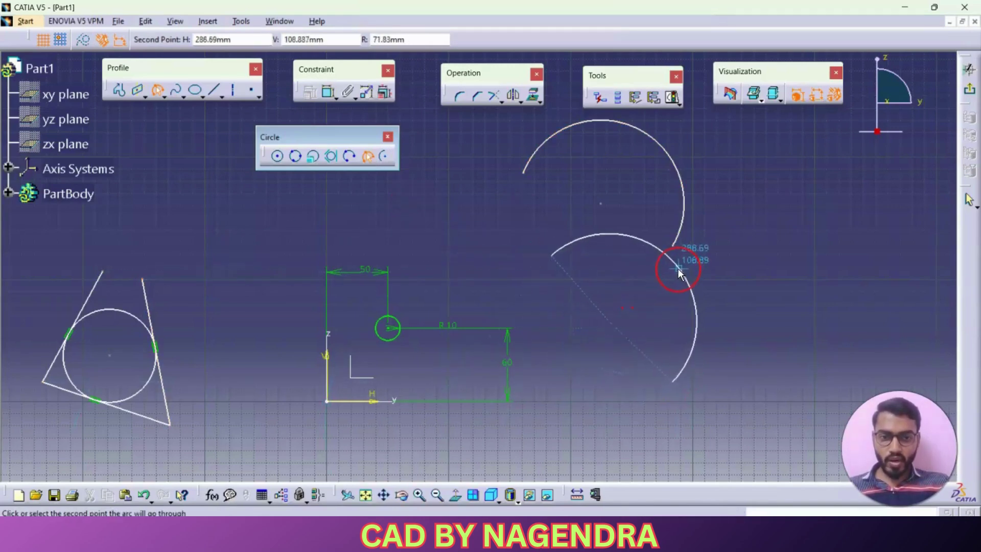
{"action": "left_click", "coordinate": [559, 364]}
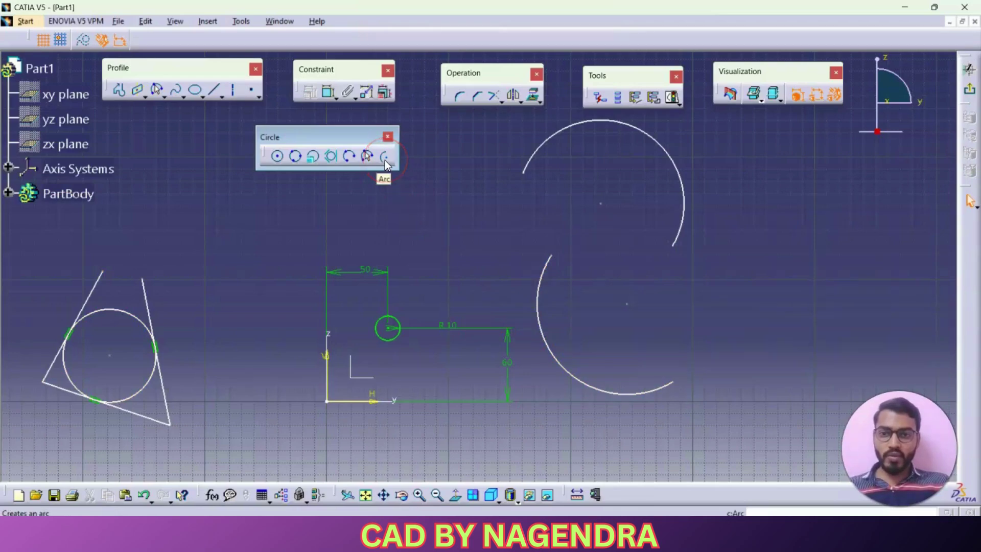
Draw a center-point Arc beyond the two existing arcs, opening downward with a radius of about 105 mm.
{"action": "left_click", "coordinate": [384, 160]}
{"action": "middle_click_drag", "start_coordinate": [651, 267], "coordinate": [368, 283]}
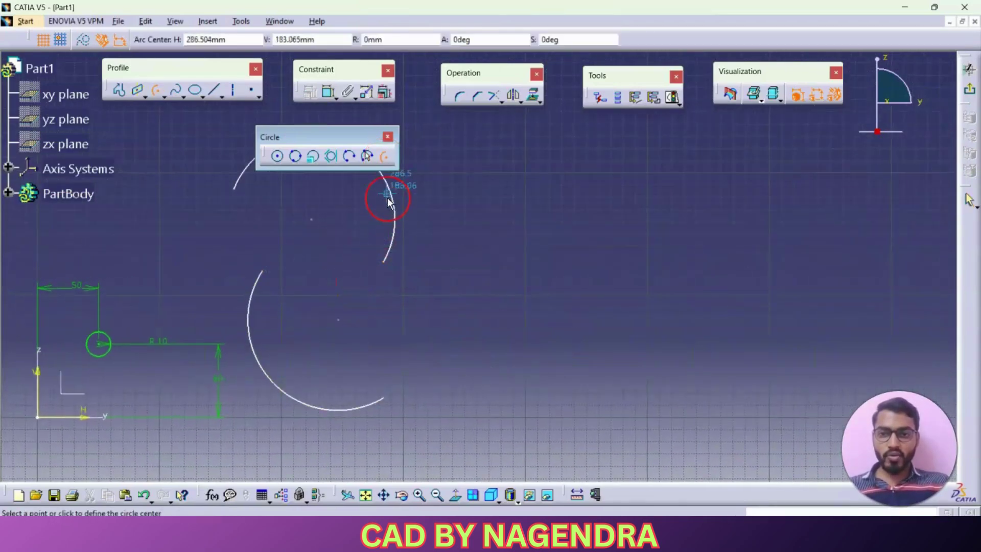
{"action": "left_click", "coordinate": [550, 369]}
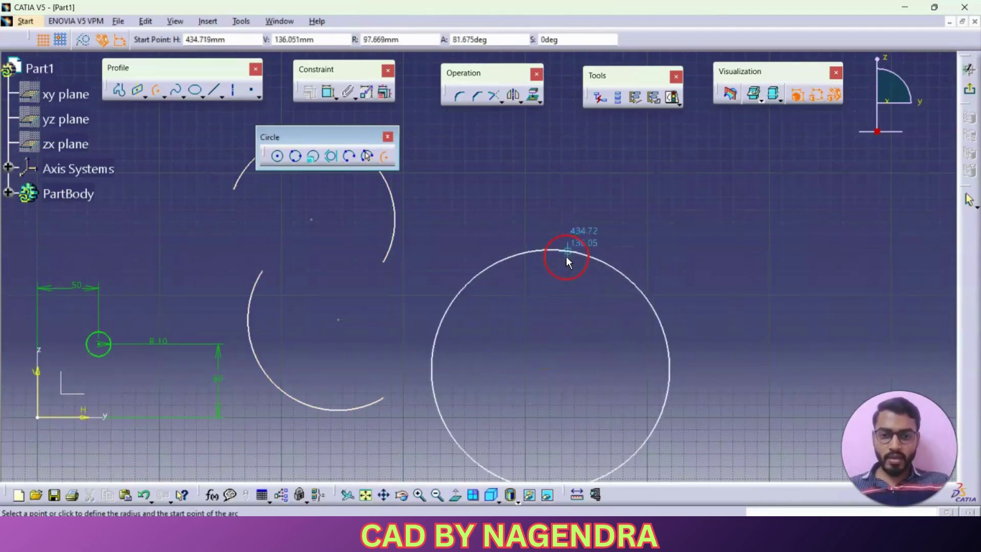
{"action": "left_click", "coordinate": [664, 308]}
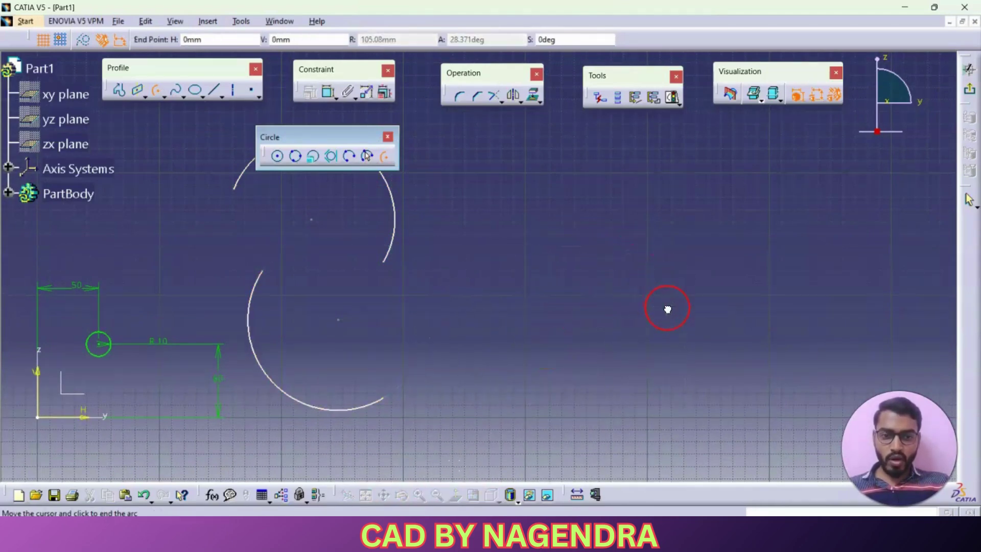
{"action": "left_click", "coordinate": [433, 314]}
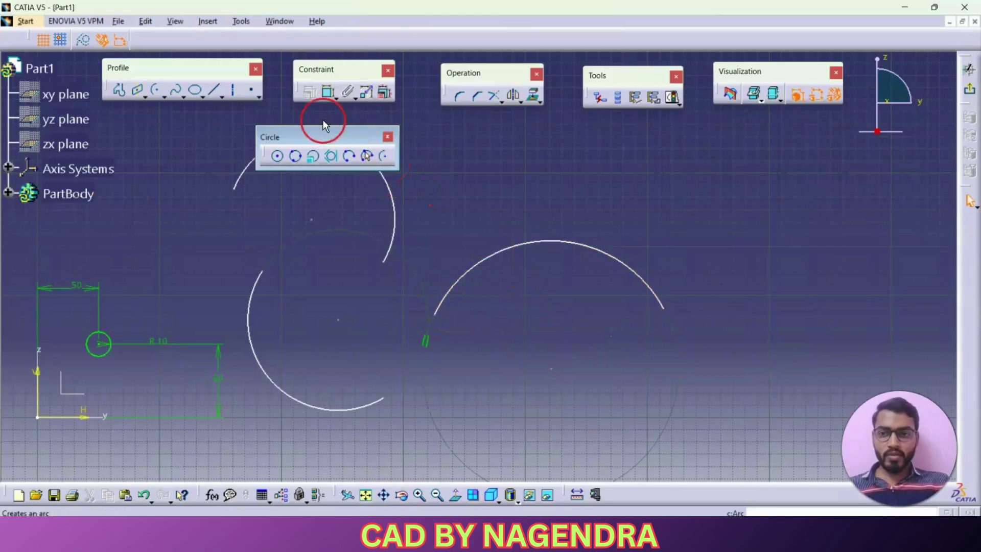
Dismiss the Circle tools and delete all circles, arcs, lines and dimensions from the sketch.
{"action": "left_click", "coordinate": [388, 138]}
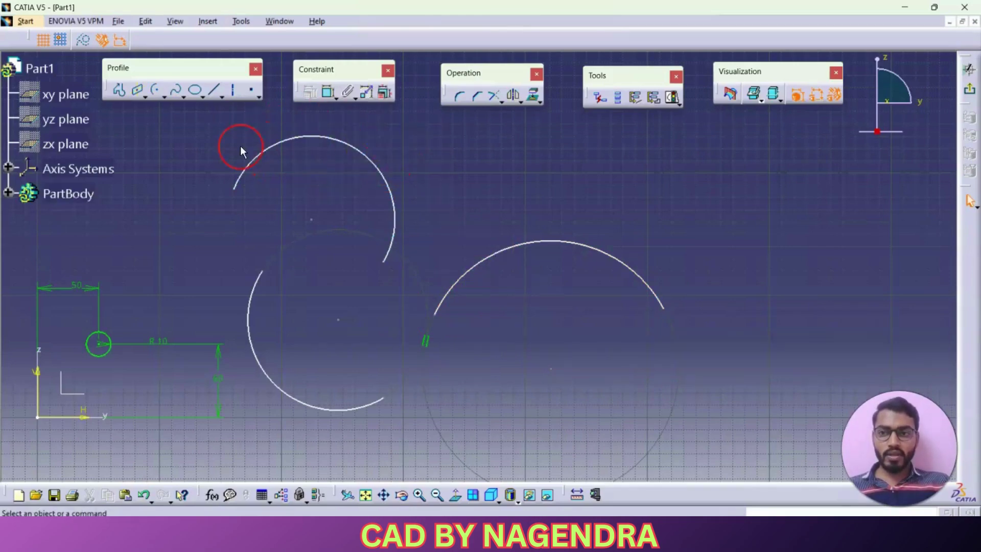
{"action": "scroll", "coordinate": [479, 241], "scroll_direction": "down", "scroll_amount": 3}
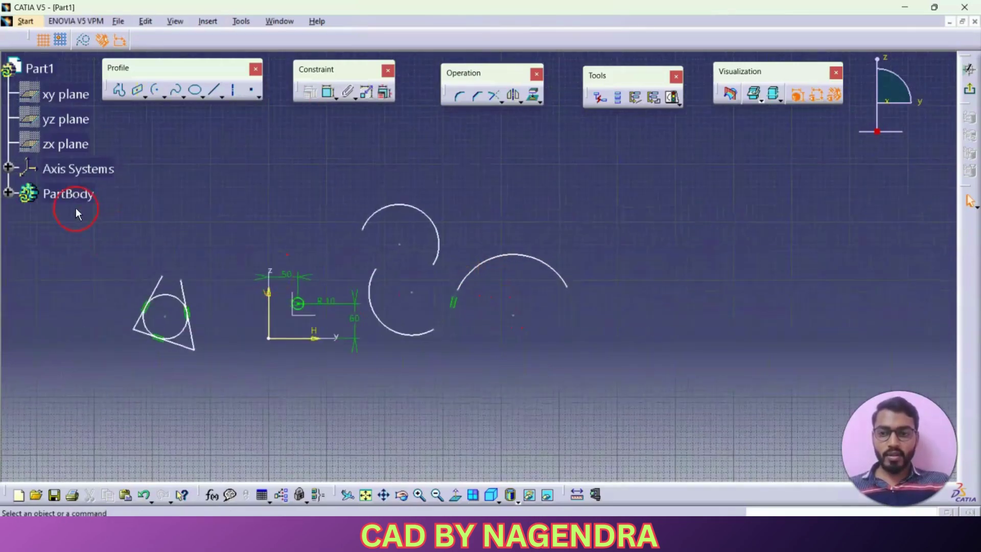
{"action": "mouse_move", "coordinate": [124, 184]}
{"action": "left_mouse_down"}
{"action": "mouse_move", "coordinate": [309, 303]}
{"action": "mouse_move", "coordinate": [591, 394]}
{"action": "mouse_move", "coordinate": [632, 396]}
{"action": "left_mouse_up"}
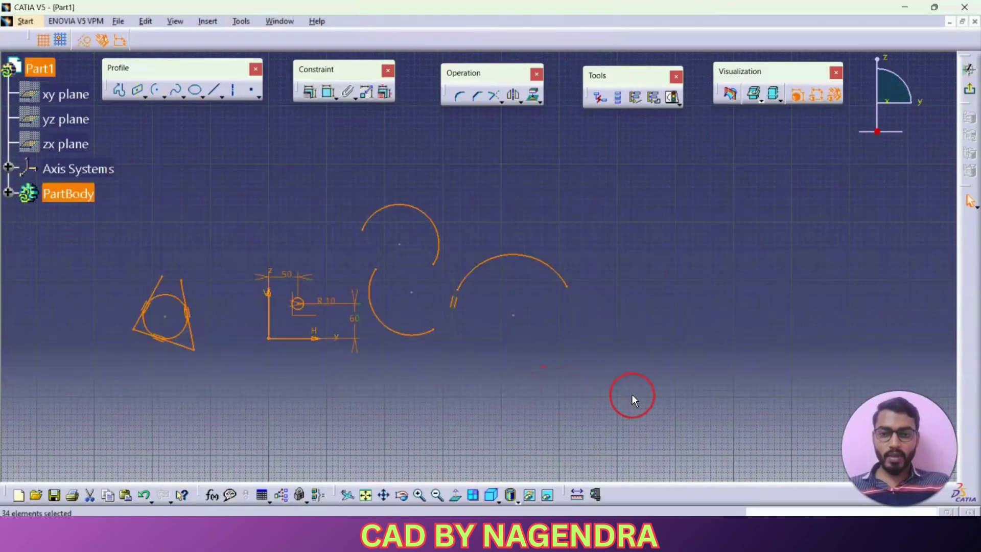
{"action": "key", "text": "Delete"}
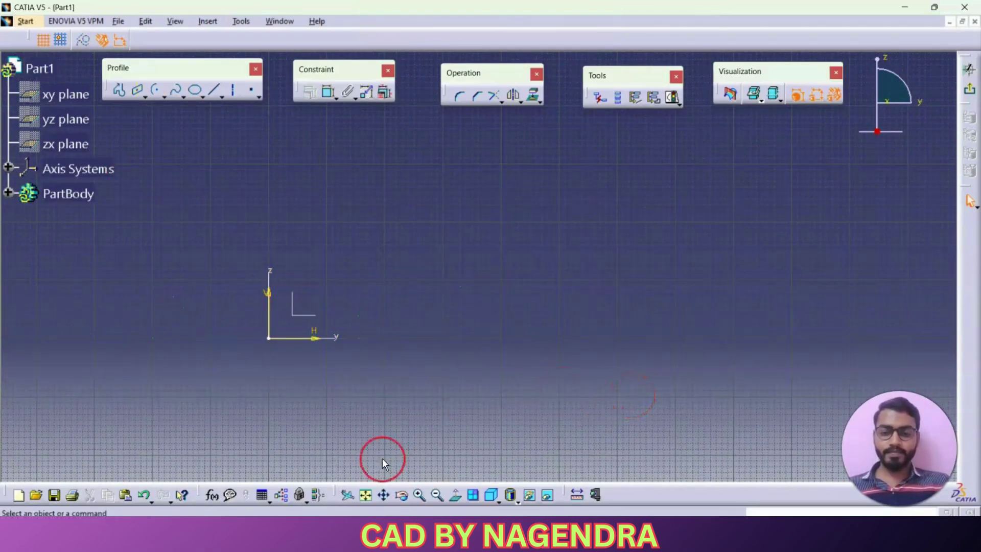
Detach the Spline tools from the Profile group so they float on their own over the empty sketch.
{"action": "left_click", "coordinate": [365, 495]}
{"action": "middle_click_drag", "start_coordinate": [552, 332], "coordinate": [508, 403]}
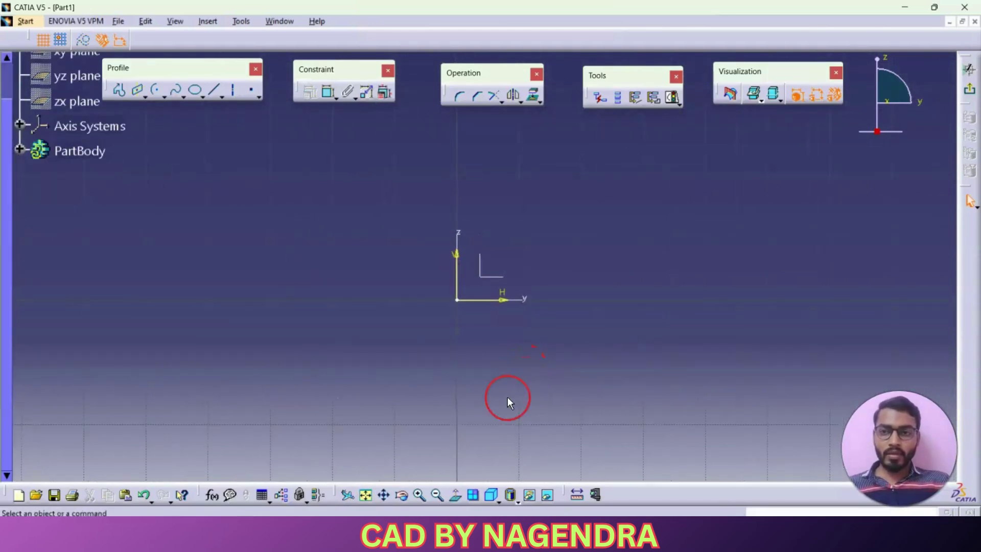
{"action": "left_click", "coordinate": [183, 97]}
{"action": "left_click_drag", "start_coordinate": [184, 101], "coordinate": [226, 153]}
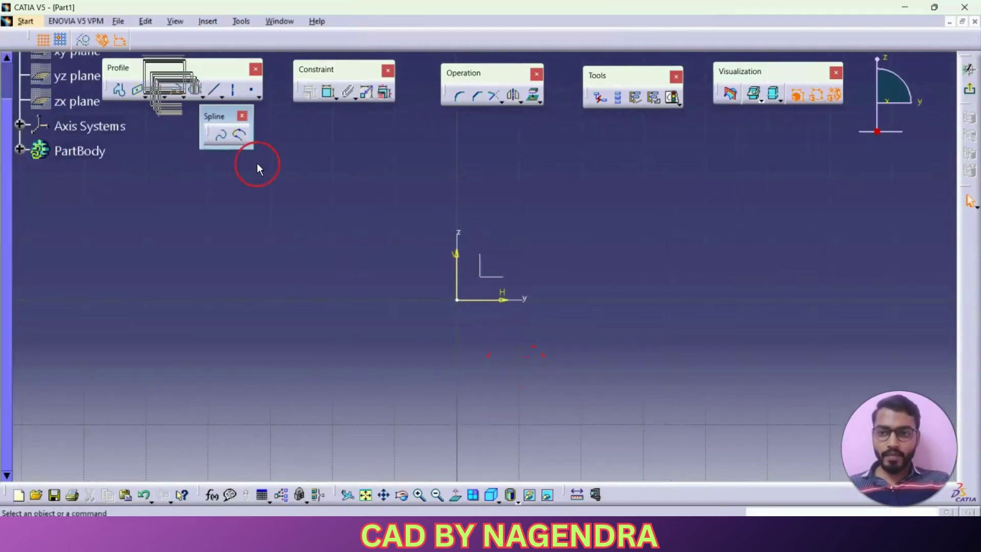
Draw a wavy seven-point Spline that starts at the origin and runs along the positive H direction, alternating high and low points.
{"action": "left_click", "coordinate": [225, 137]}
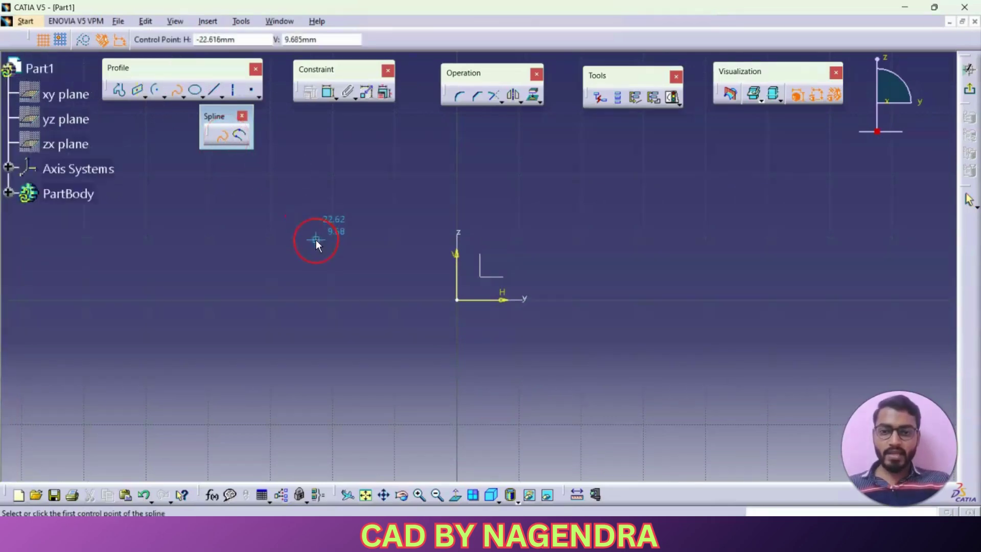
{"action": "middle_click_drag", "start_coordinate": [630, 277], "coordinate": [510, 301]}
{"action": "left_click", "coordinate": [338, 328]}
{"action": "left_click", "coordinate": [426, 223]}
{"action": "left_click", "coordinate": [534, 319]}
{"action": "left_click", "coordinate": [576, 219]}
{"action": "left_click", "coordinate": [656, 329]}
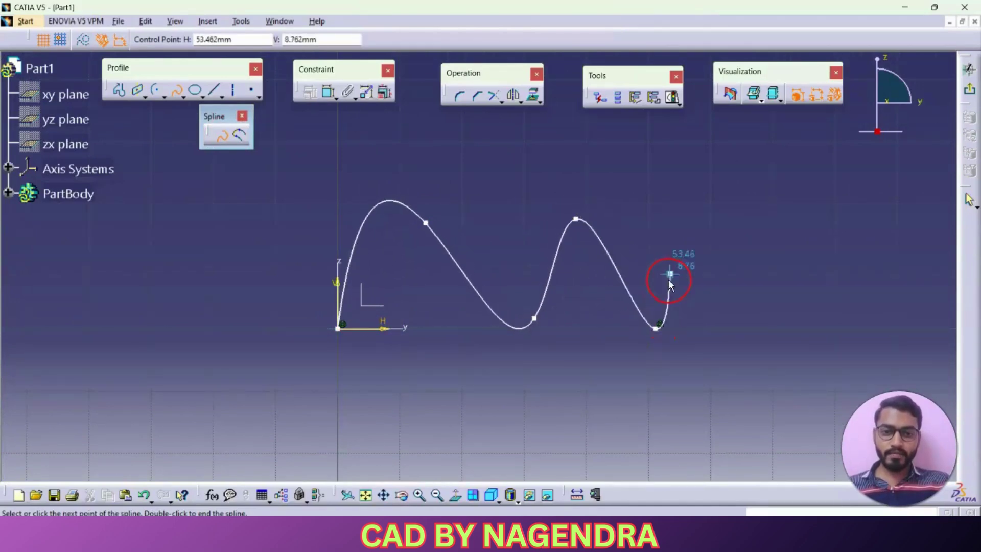
{"action": "left_click", "coordinate": [704, 219]}
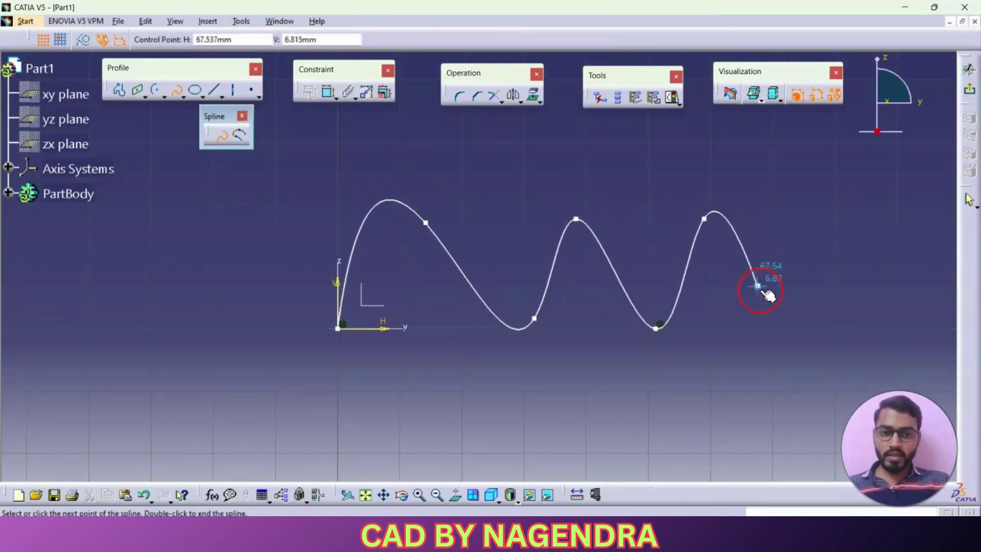
{"action": "double_click", "coordinate": [775, 309]}
Draw a second wavy seven-point Spline farther along H, starting from a high point and leaving a gap after the first spline.
{"action": "middle_click_drag", "start_coordinate": [756, 344], "coordinate": [469, 377]}
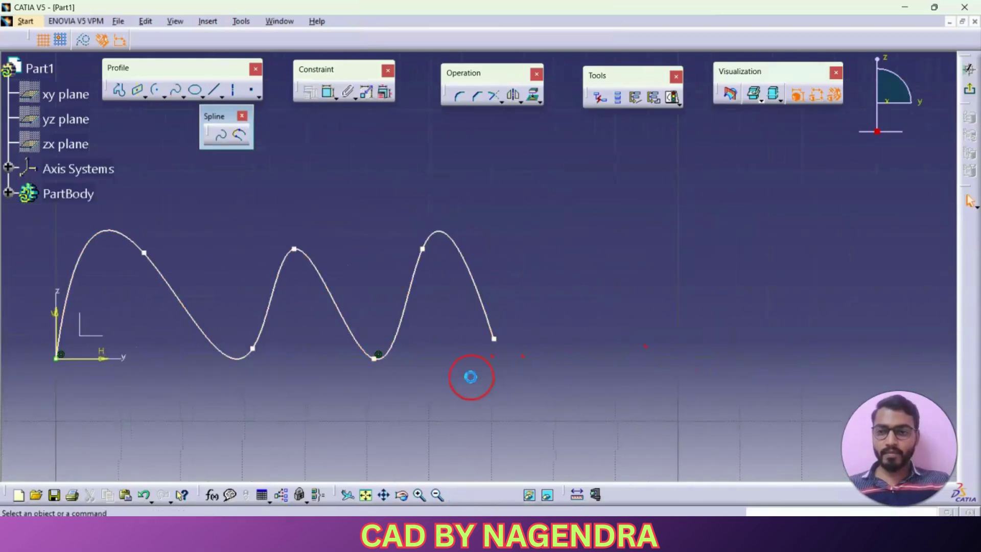
{"action": "left_click", "coordinate": [221, 135]}
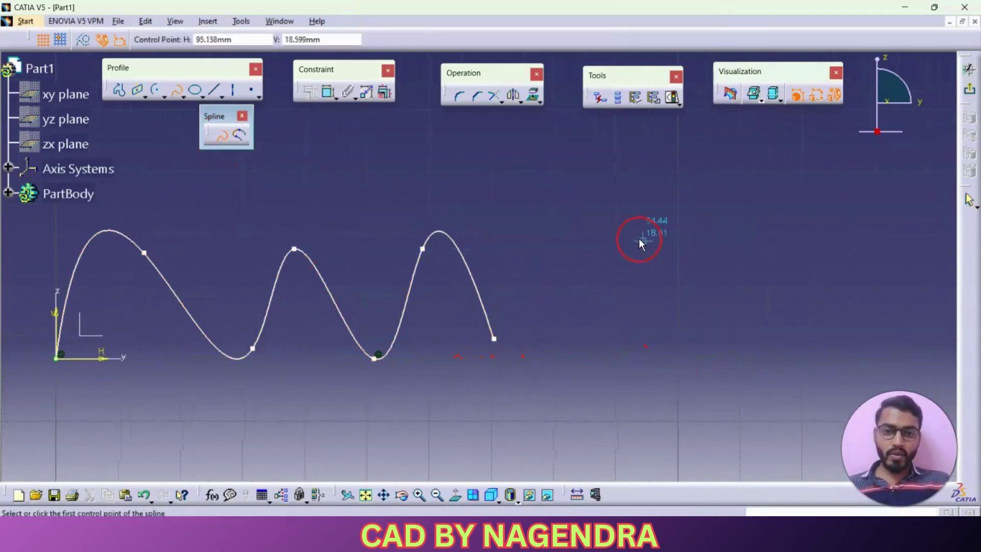
{"action": "left_click", "coordinate": [590, 221]}
{"action": "left_click", "coordinate": [680, 338]}
{"action": "left_click", "coordinate": [726, 229]}
{"action": "left_click", "coordinate": [806, 333]}
{"action": "left_click", "coordinate": [820, 229]}
{"action": "left_click", "coordinate": [897, 321]}
{"action": "double_click", "coordinate": [922, 229]}
{"action": "left_click", "coordinate": [877, 198]}
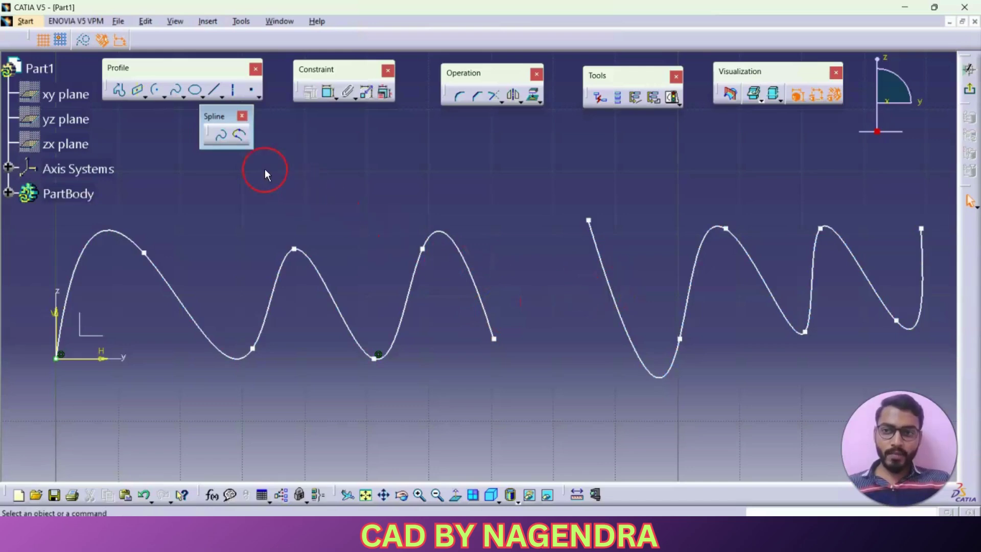
Bridge the gap between the two splines' facing endpoints with a straight Profile line, and delete that line.
{"action": "left_click", "coordinate": [119, 90]}
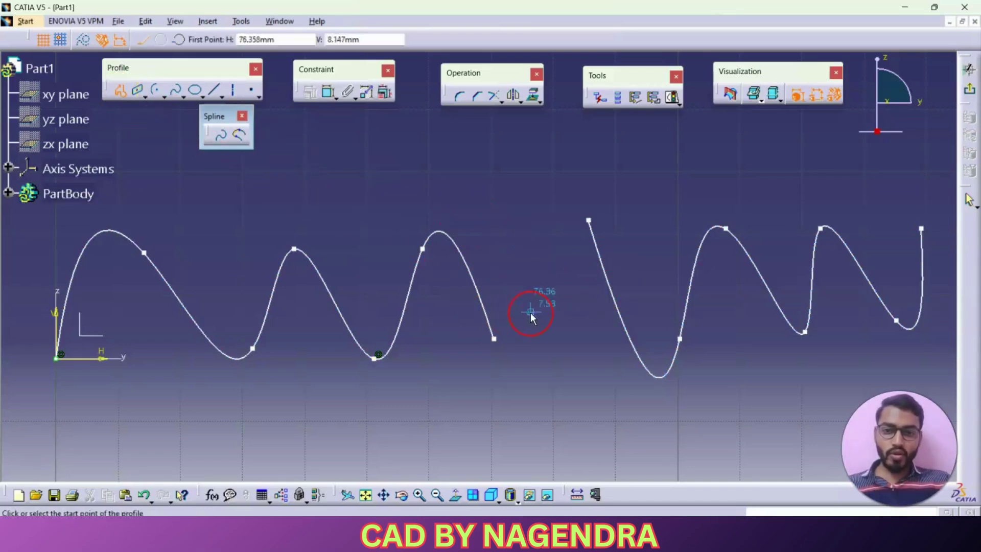
{"action": "left_click", "coordinate": [494, 338]}
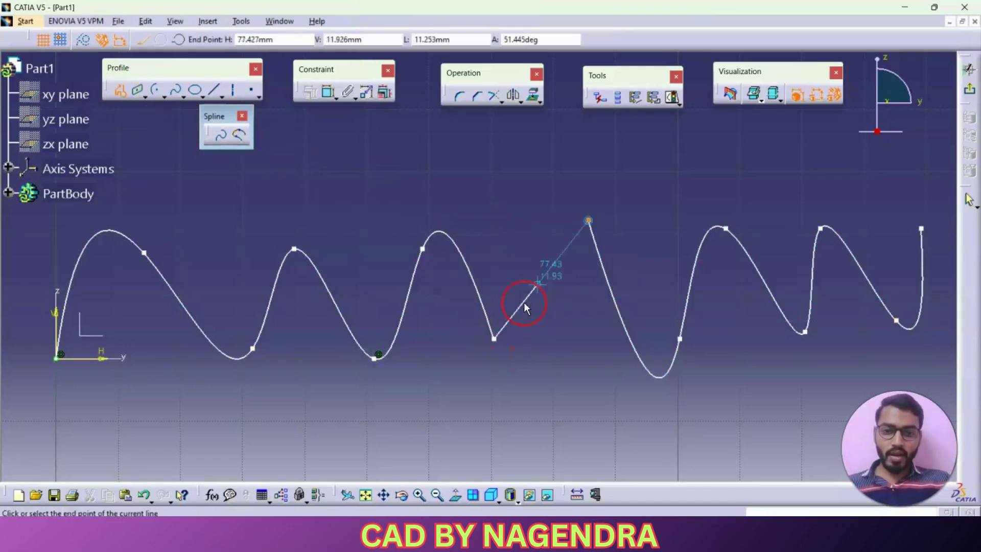
{"action": "left_click", "coordinate": [590, 218]}
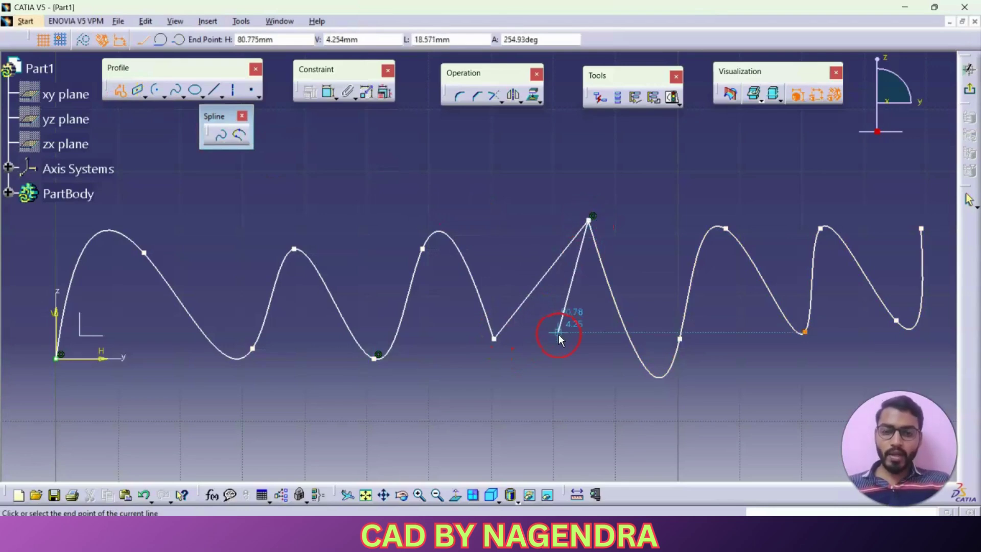
{"action": "key", "text": "Escape"}
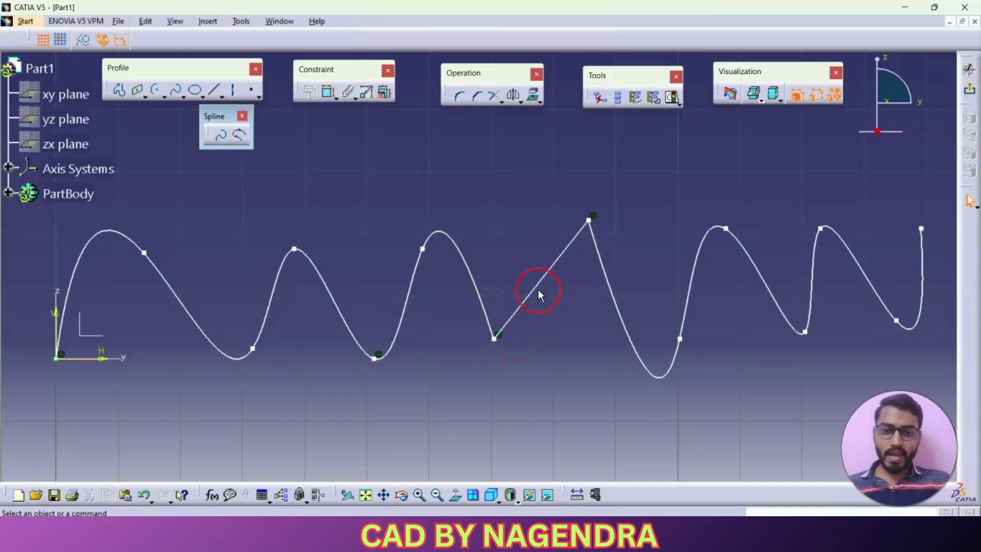
{"action": "right_click", "coordinate": [547, 275]}
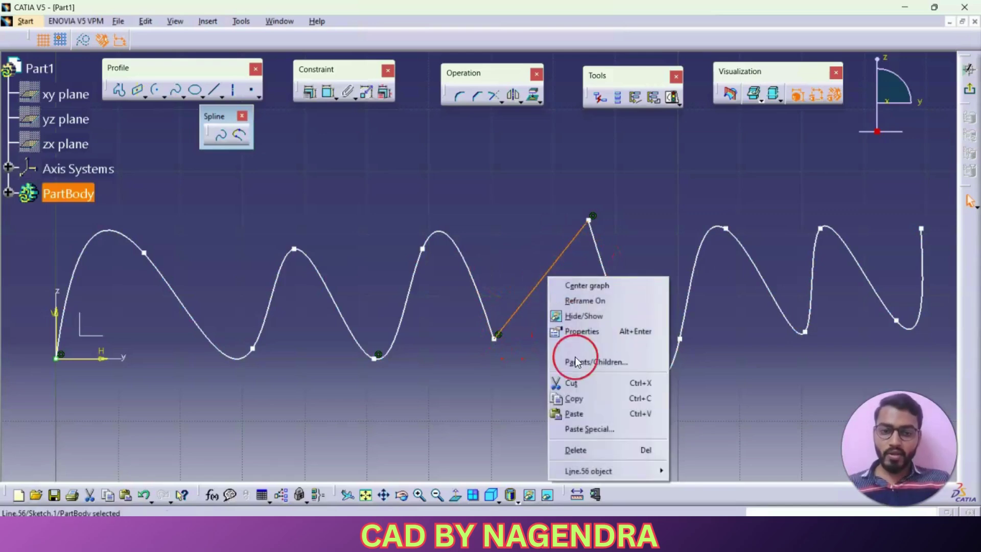
{"action": "left_click", "coordinate": [576, 450]}
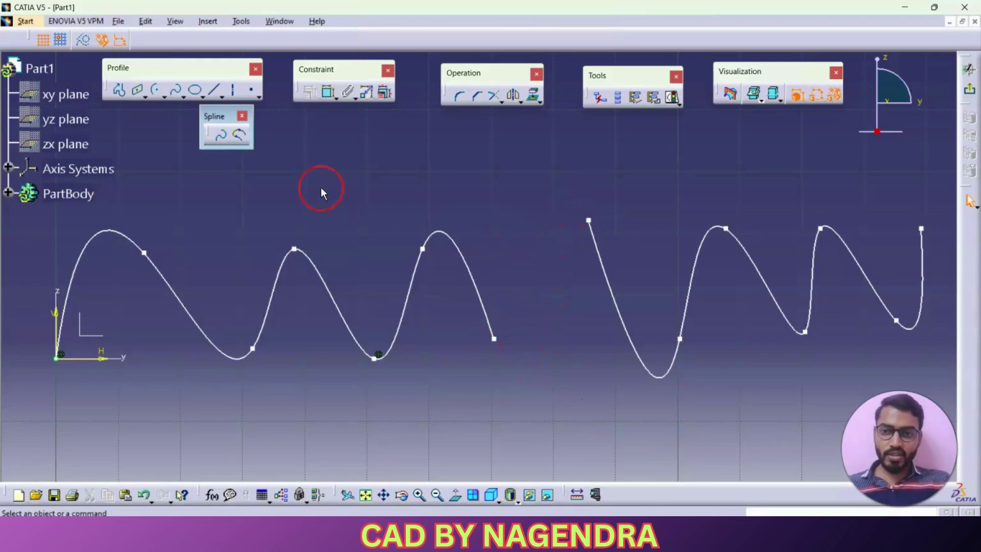
Join the facing ends of the two splines with a Connect curve of tension 1, and undo it.
{"action": "left_click", "coordinate": [241, 137]}
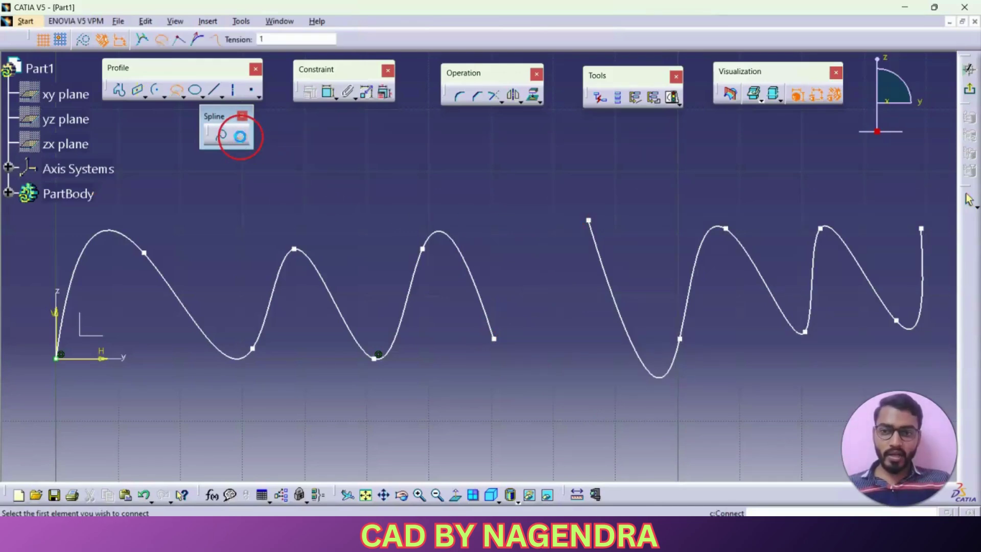
{"action": "left_click", "coordinate": [497, 335]}
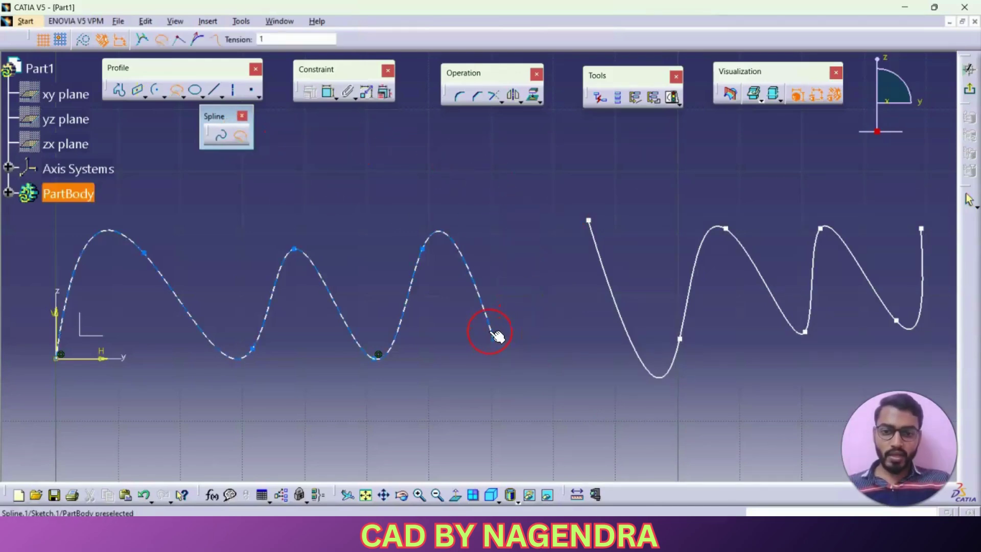
{"action": "left_click", "coordinate": [590, 262]}
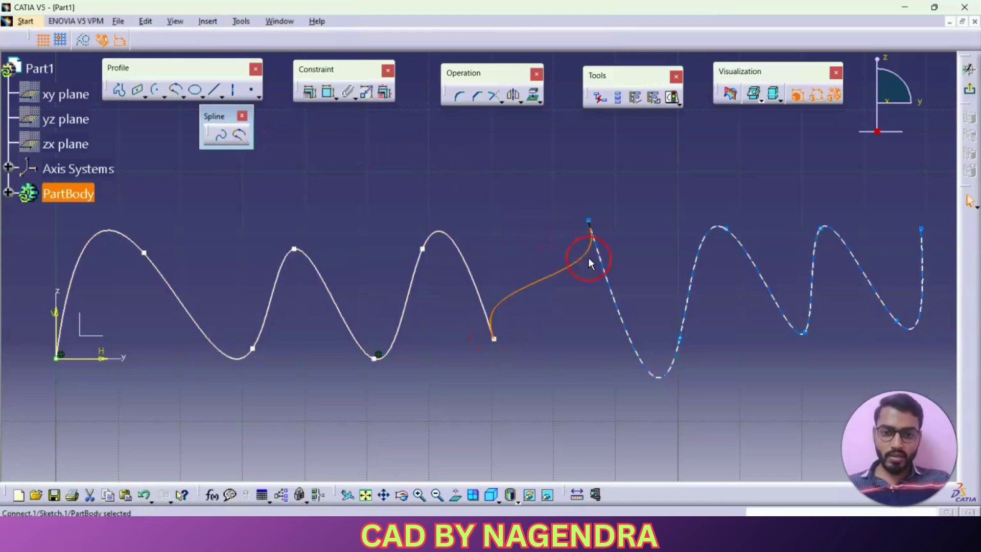
{"action": "left_click", "coordinate": [578, 335]}
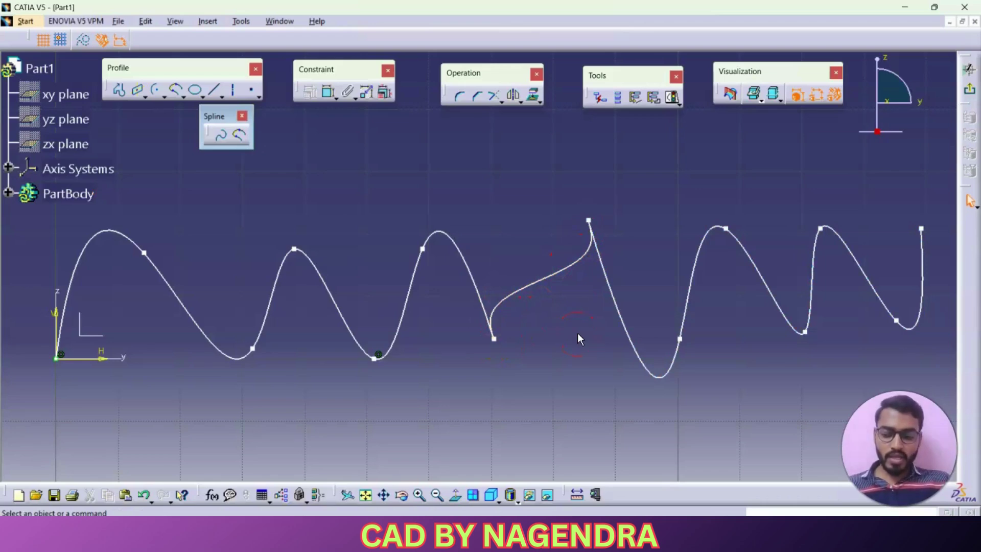
{"action": "key", "text": "ctrl+z"}
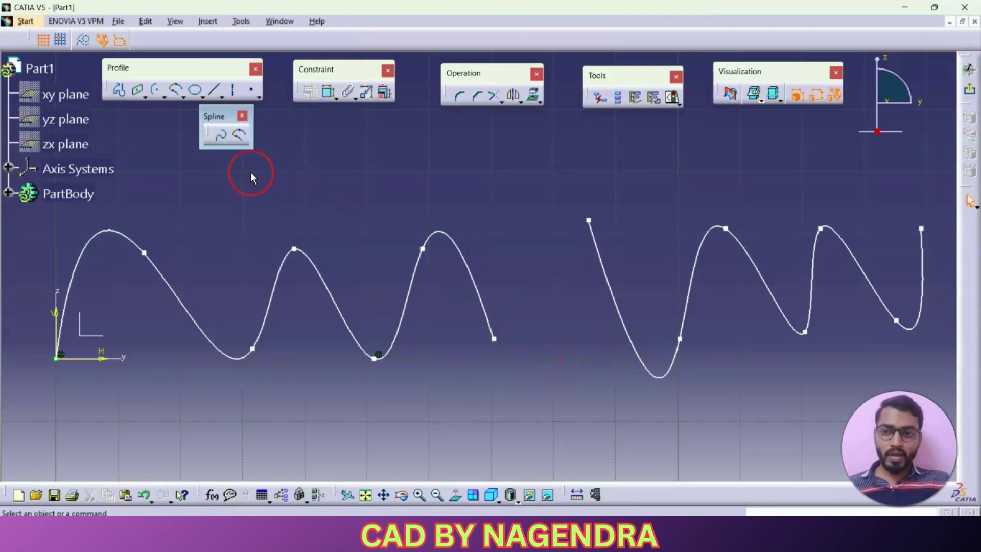
Connect the facing portions of the two splines with an arc, and undo it.
{"action": "left_click", "coordinate": [240, 136]}
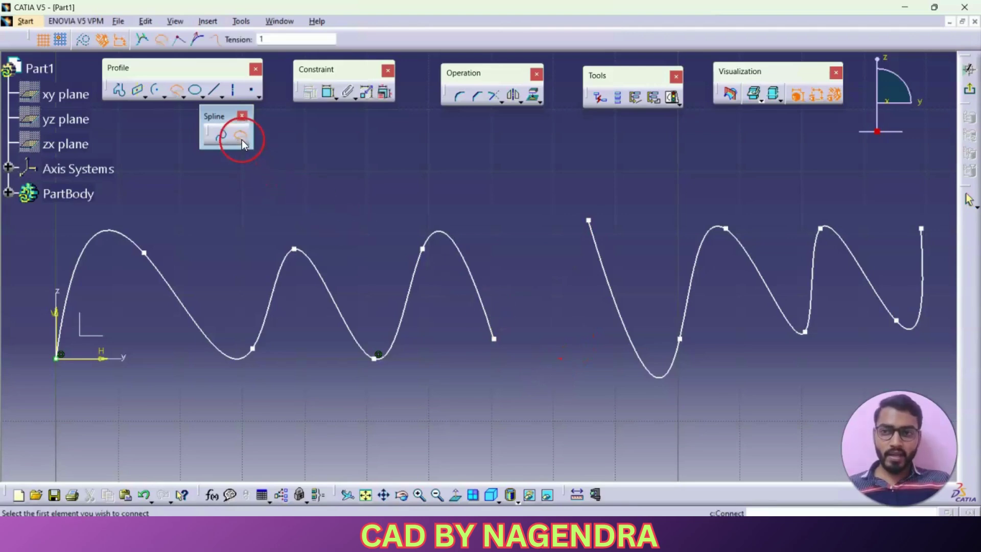
{"action": "left_click", "coordinate": [146, 41]}
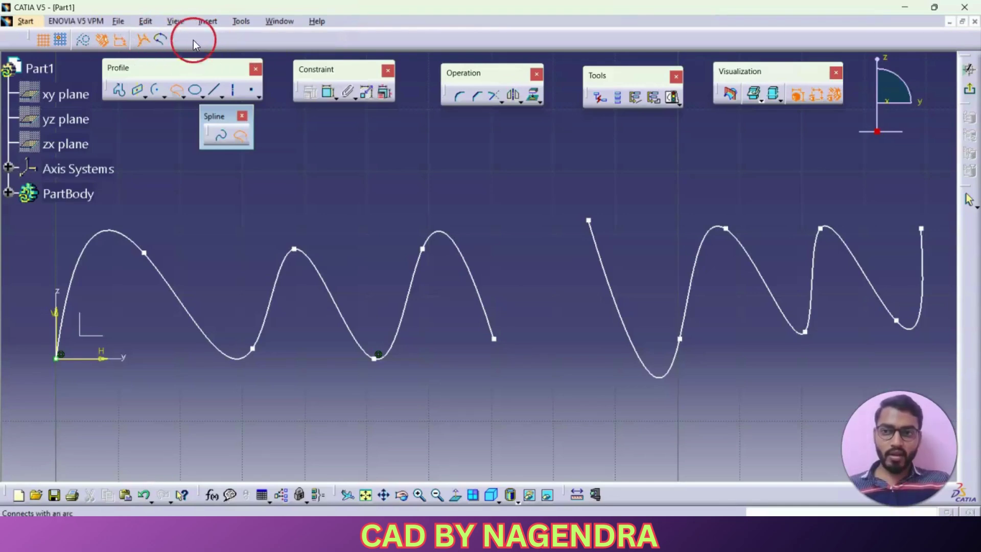
{"action": "left_click", "coordinate": [492, 322]}
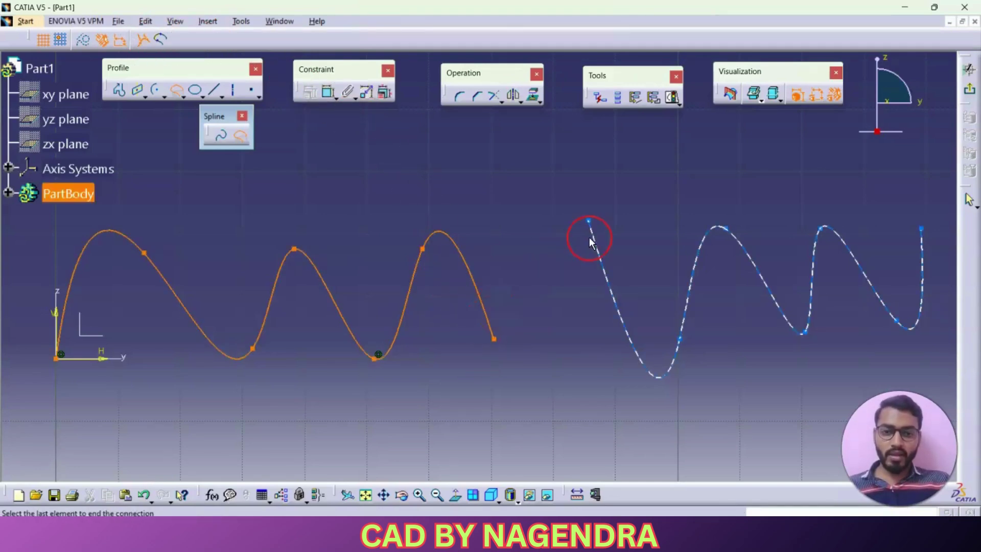
{"action": "left_click", "coordinate": [597, 245]}
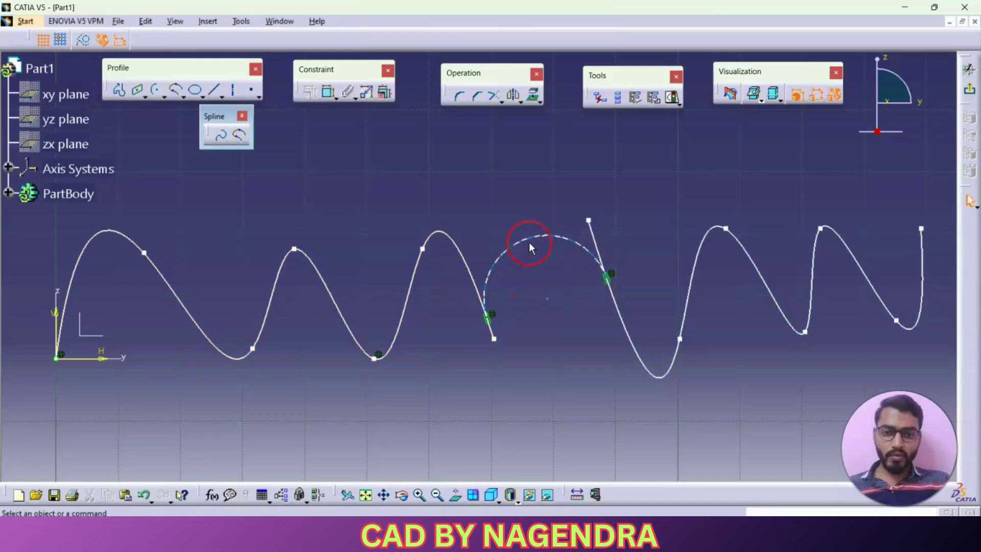
{"action": "key", "text": "ctrl+z"}
Join the facing ends of the two splines with a Connect spline using tangency continuity and a tension of 1.
{"action": "left_click", "coordinate": [239, 135]}
{"action": "left_click", "coordinate": [165, 48]}
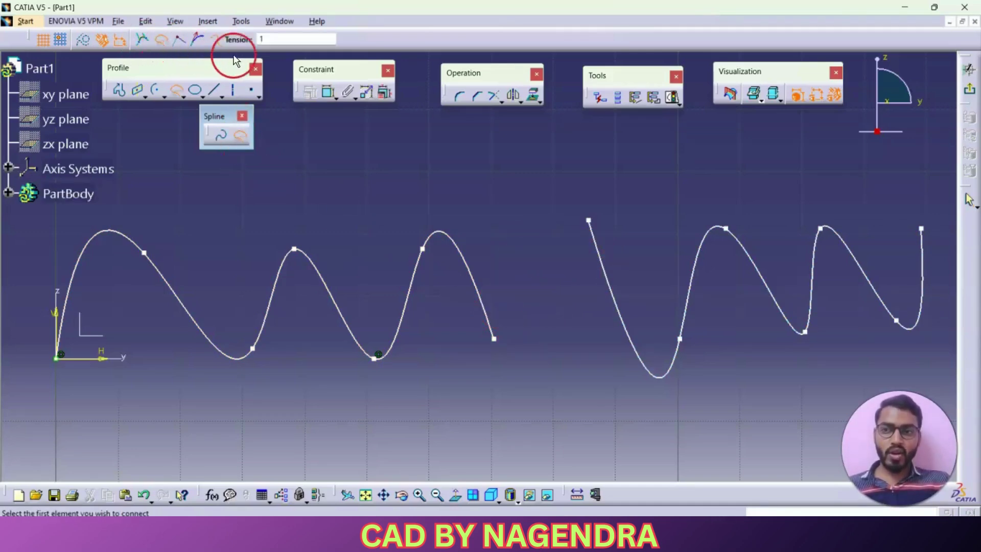
{"action": "left_click", "coordinate": [201, 39]}
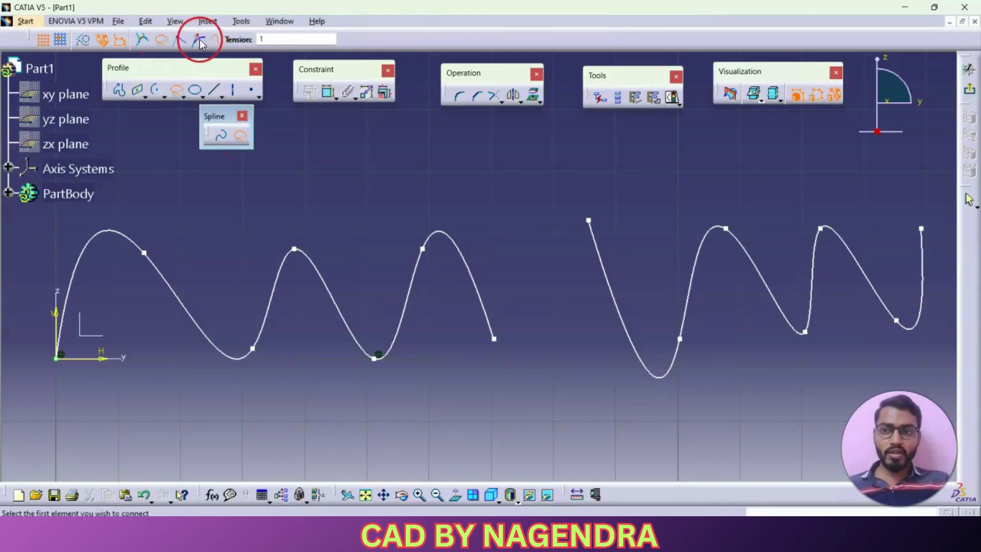
{"action": "left_click", "coordinate": [491, 317]}
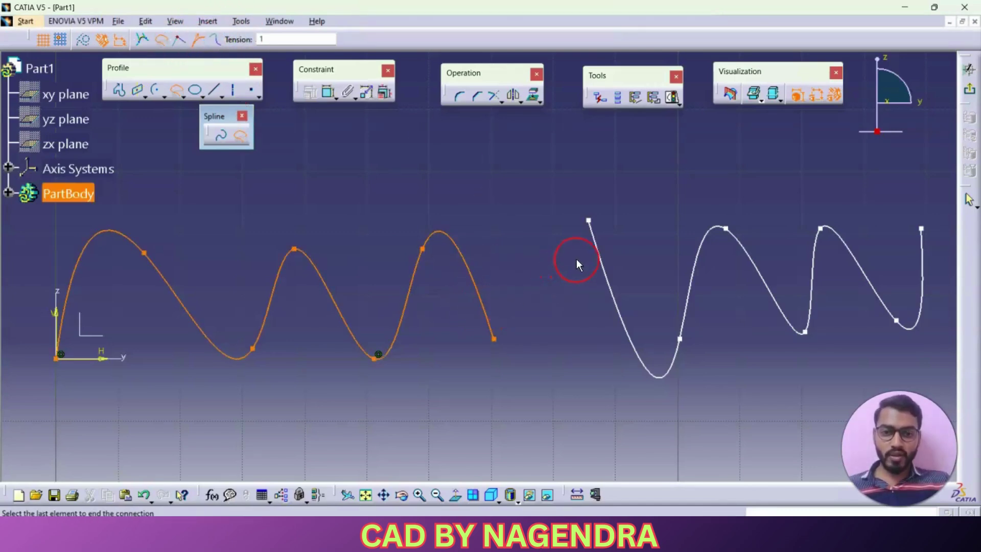
{"action": "left_click", "coordinate": [607, 276]}
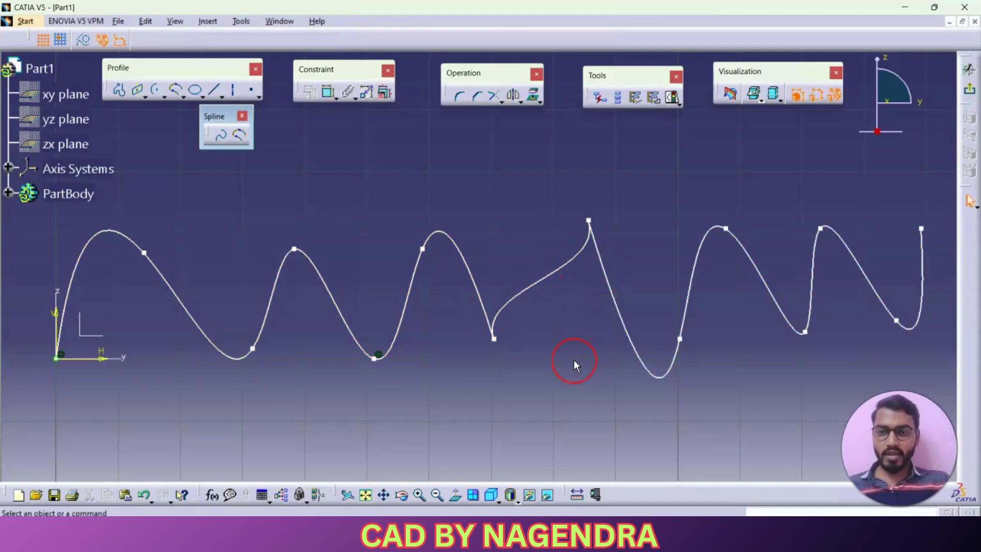
Delete both splines and their connecting curve so the sketch is empty.
{"action": "left_click", "coordinate": [242, 116]}
{"action": "scroll", "coordinate": [464, 204], "scroll_direction": "down", "scroll_amount": 3}
{"action": "mouse_move", "coordinate": [278, 197]}
{"action": "left_mouse_down"}
{"action": "mouse_move", "coordinate": [565, 347]}
{"action": "mouse_move", "coordinate": [684, 370]}
{"action": "left_mouse_up"}
{"action": "key", "text": "Delete"}
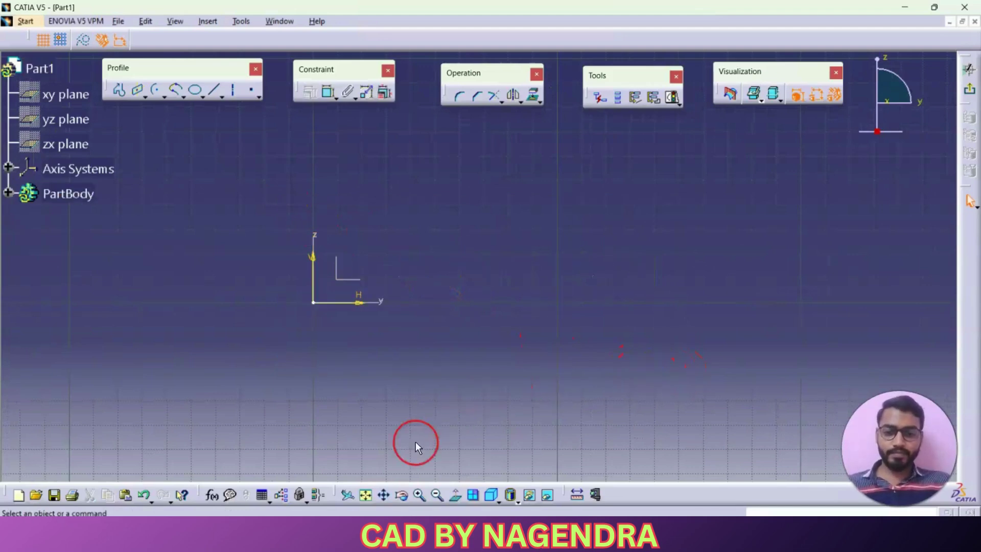
{"action": "left_click", "coordinate": [366, 495]}
{"action": "mouse_move", "coordinate": [431, 345]}
{"action": "middle_mouse_down"}
{"action": "mouse_move", "coordinate": [506, 327]}
{"action": "mouse_move", "coordinate": [618, 243]}
{"action": "mouse_move", "coordinate": [579, 327]}
{"action": "middle_mouse_up"}
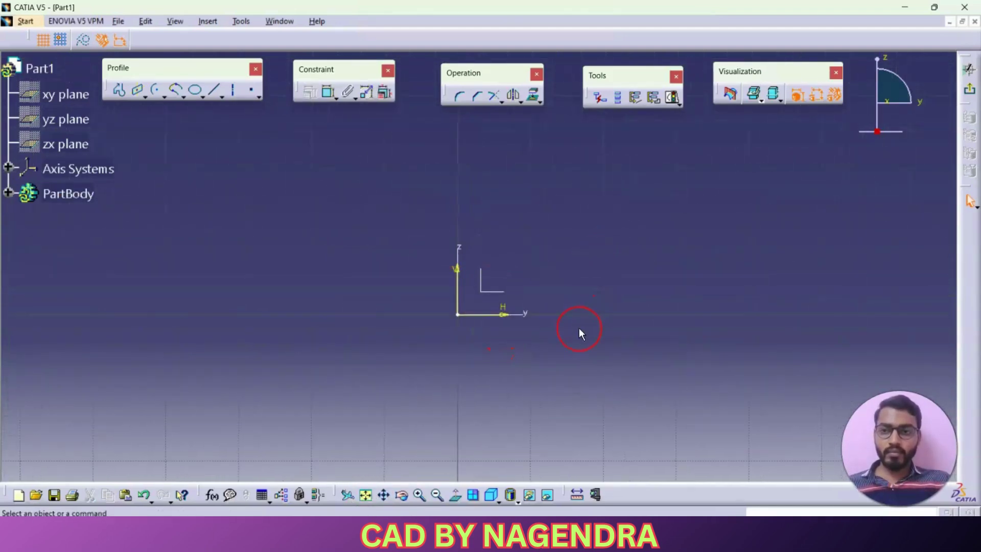
Draw an Ellipse centred on the origin, with its major axis along H and a major radius of about 14.6 mm.
{"action": "left_click", "coordinate": [203, 97]}
{"action": "left_click_drag", "start_coordinate": [200, 104], "coordinate": [280, 187]}
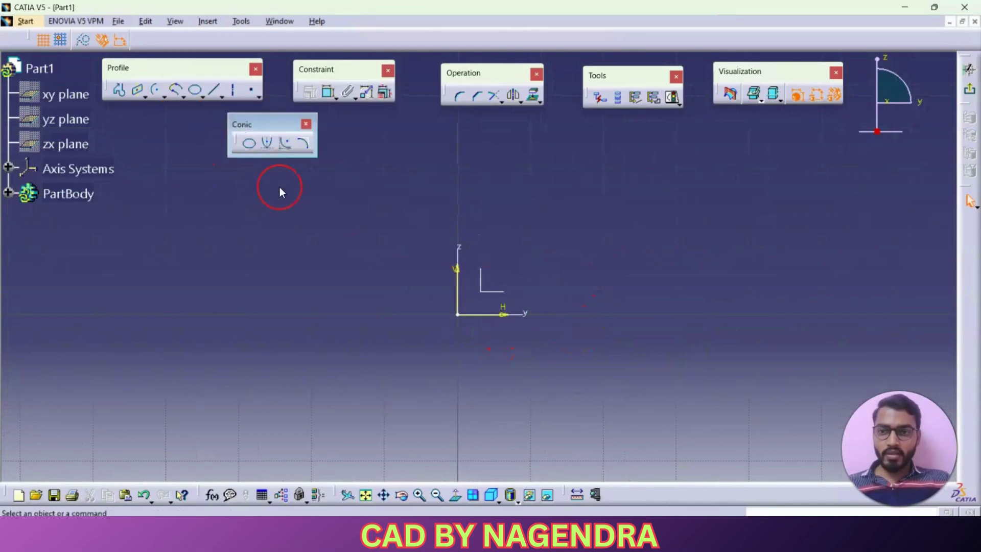
{"action": "left_click", "coordinate": [250, 145]}
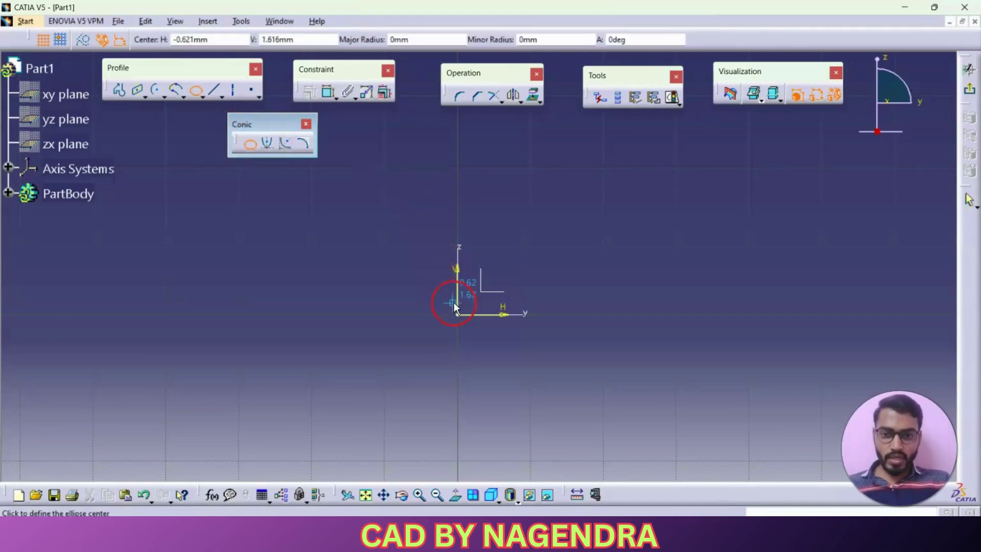
{"action": "left_click", "coordinate": [458, 314]}
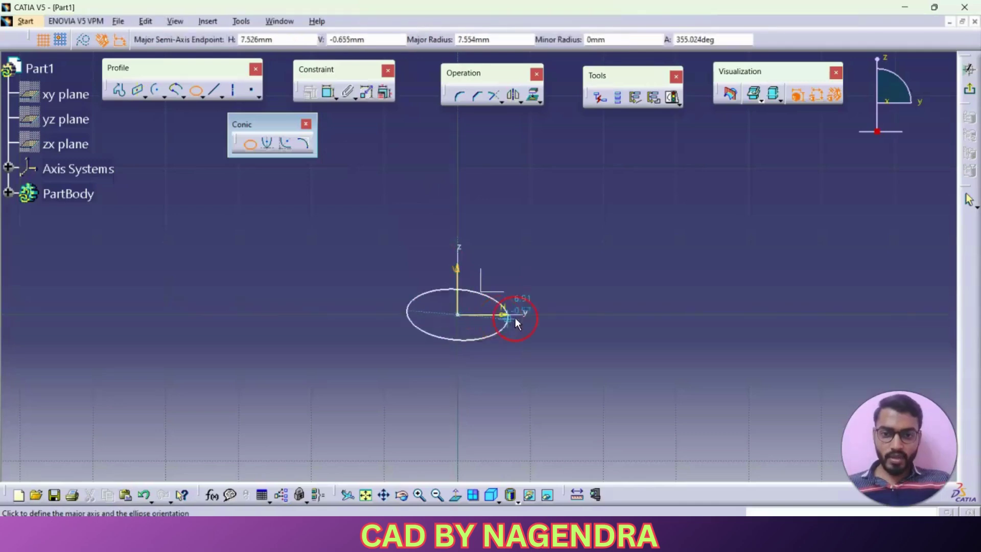
{"action": "left_click", "coordinate": [564, 314]}
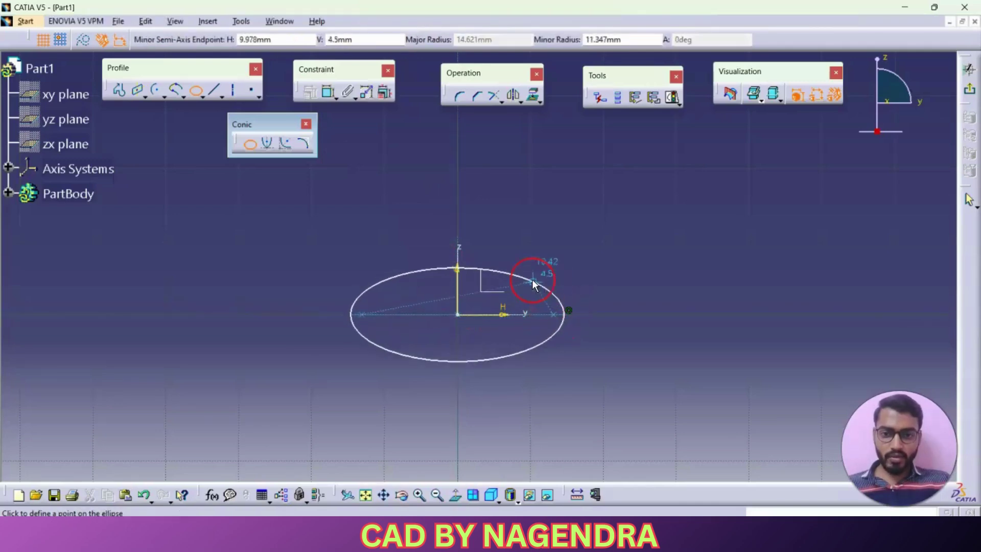
{"action": "left_click", "coordinate": [509, 262]}
Draw an upward-opening Parabola by Focus farther along H than the ellipse, with its apex and both endpoints below the H axis.
{"action": "middle_click_drag", "start_coordinate": [611, 255], "coordinate": [353, 247]}
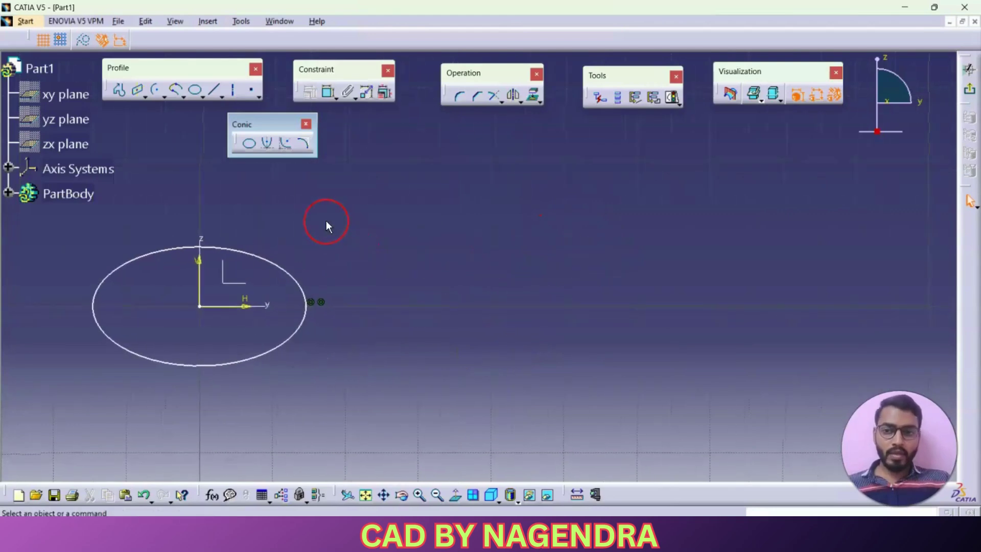
{"action": "left_click", "coordinate": [268, 146]}
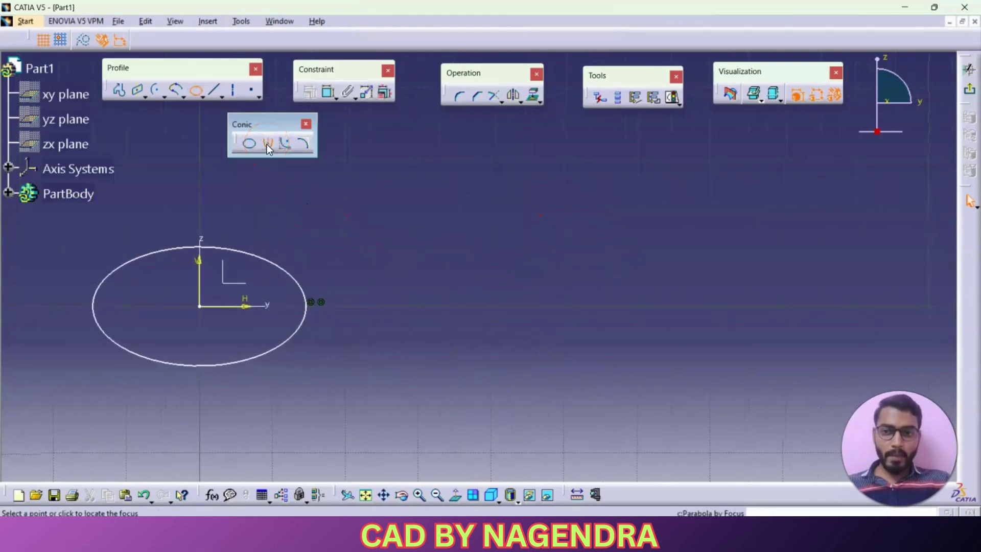
{"action": "left_click", "coordinate": [518, 216]}
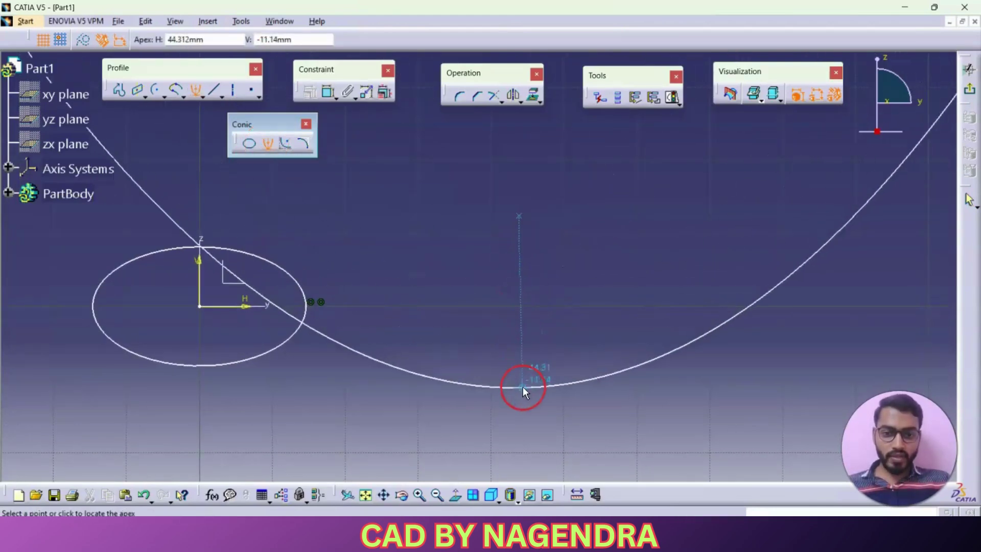
{"action": "left_click", "coordinate": [520, 409]}
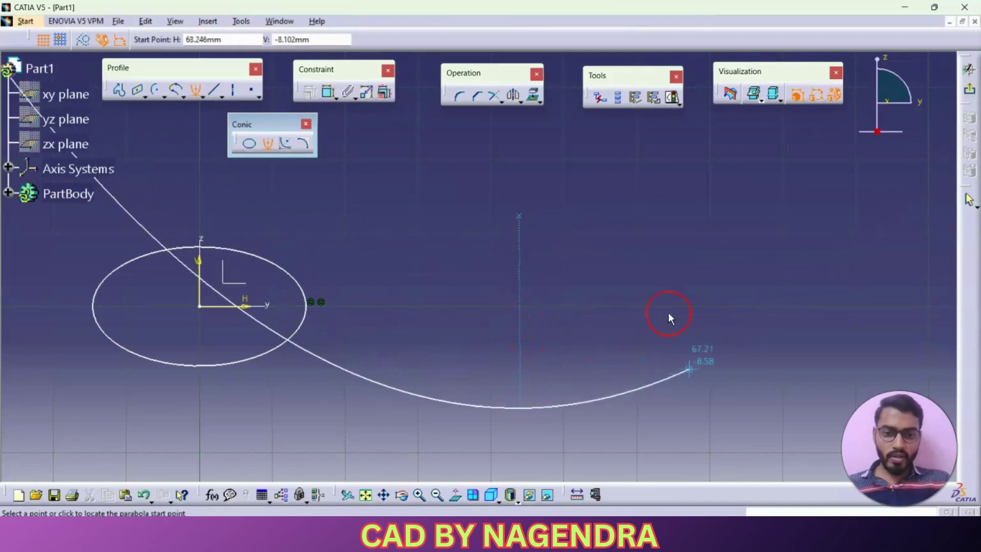
{"action": "left_click", "coordinate": [707, 288]}
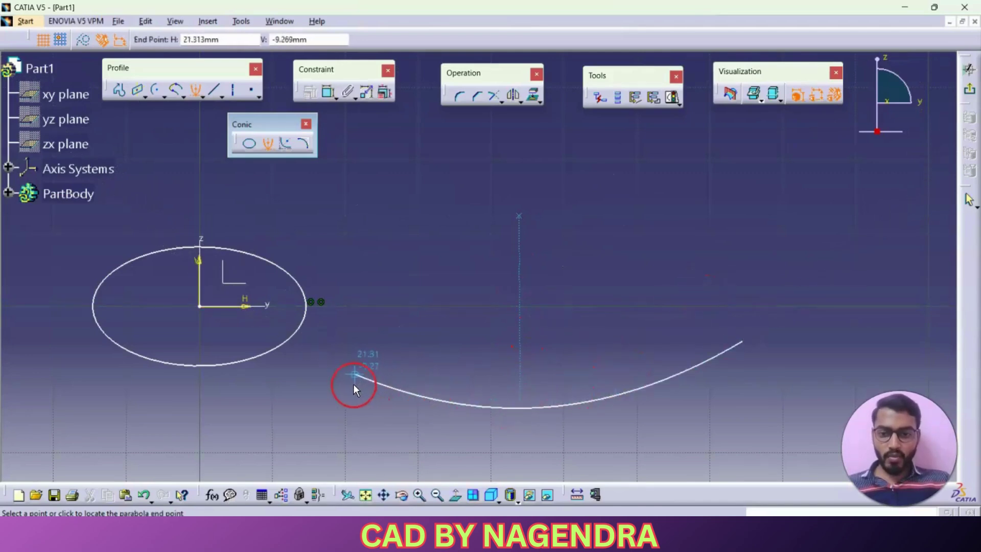
{"action": "left_click", "coordinate": [326, 382]}
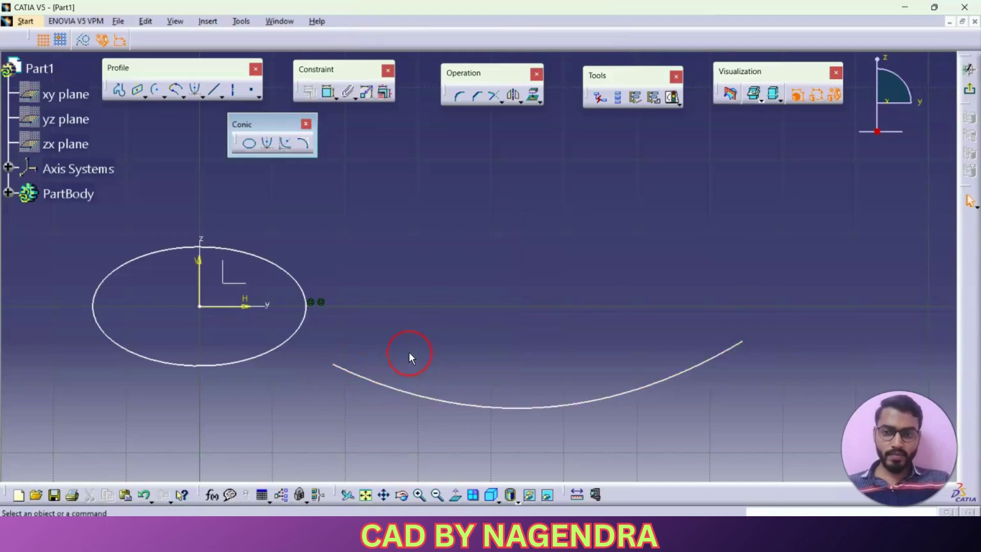
Draw an upward-opening Hyperbola by Focus beyond the parabola, with its apex at about H 105 mm, V 2.4 mm and eccentricity about 1.87.
{"action": "left_click", "coordinate": [285, 148]}
{"action": "middle_click_drag", "start_coordinate": [651, 270], "coordinate": [278, 309]}
{"action": "left_click", "coordinate": [471, 211]}
{"action": "left_click", "coordinate": [474, 433]}
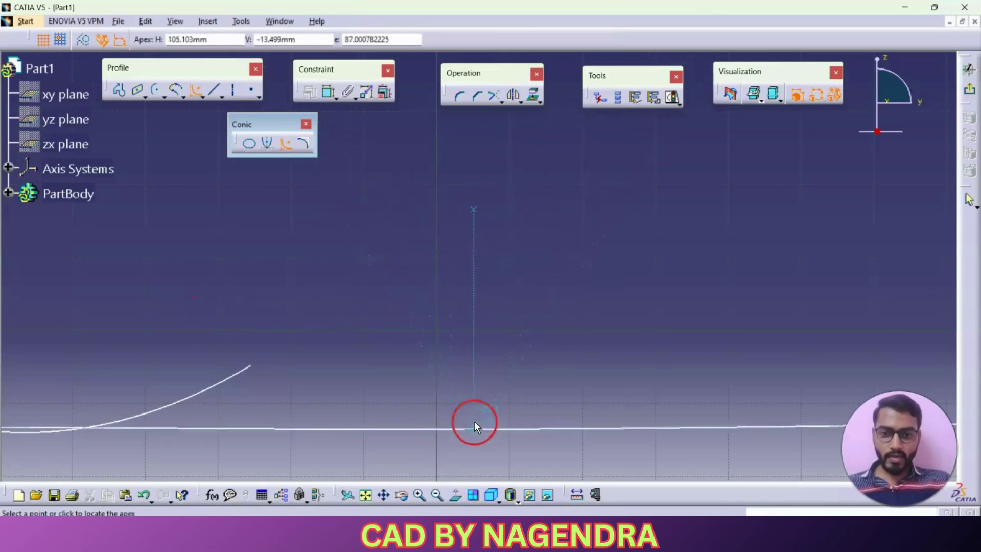
{"action": "left_click", "coordinate": [476, 311]}
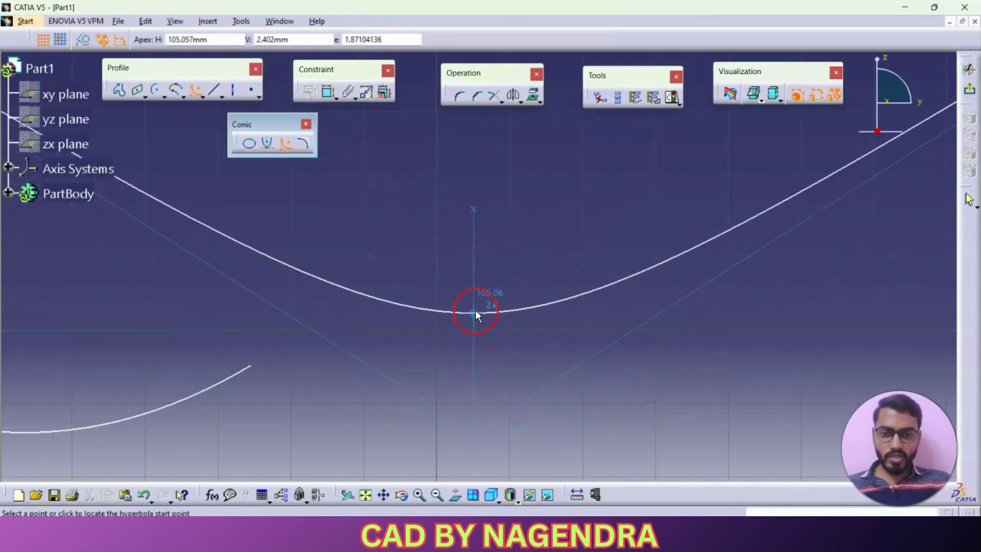
{"action": "left_click", "coordinate": [722, 231]}
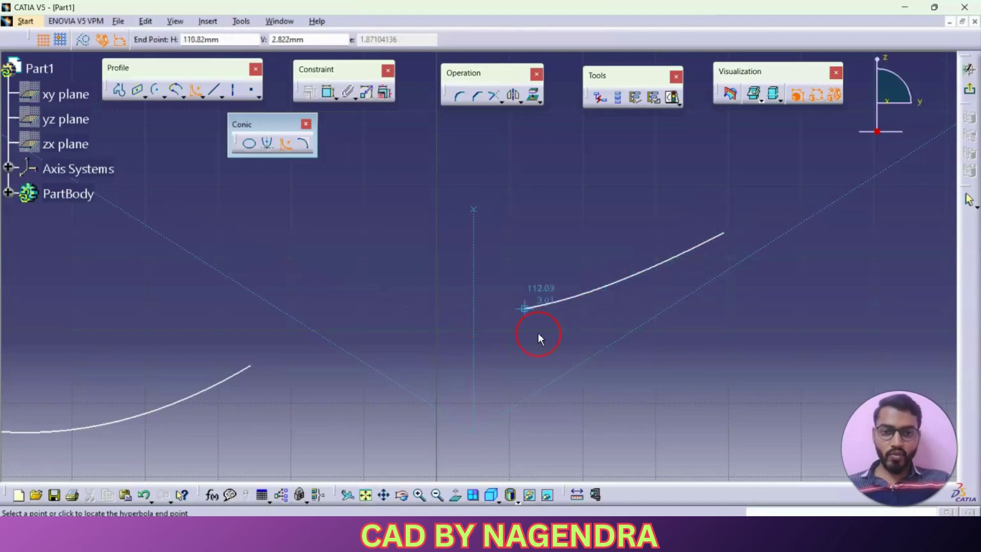
{"action": "left_click", "coordinate": [210, 224]}
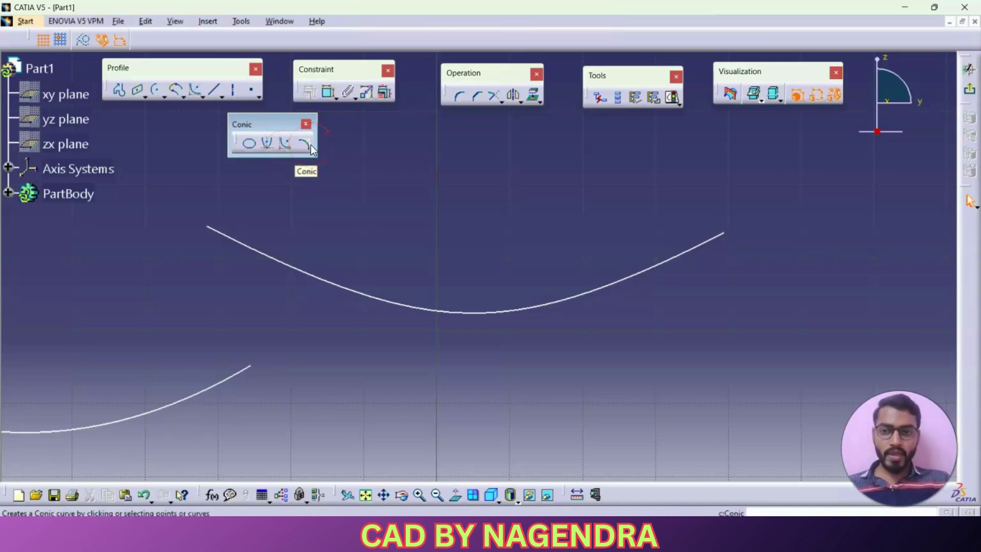
Sketch an L-shaped Profile below the hyperbola, with a horizontal line followed by a vertical line running down from its far end.
{"action": "middle_click_drag", "start_coordinate": [438, 372], "coordinate": [438, 235]}
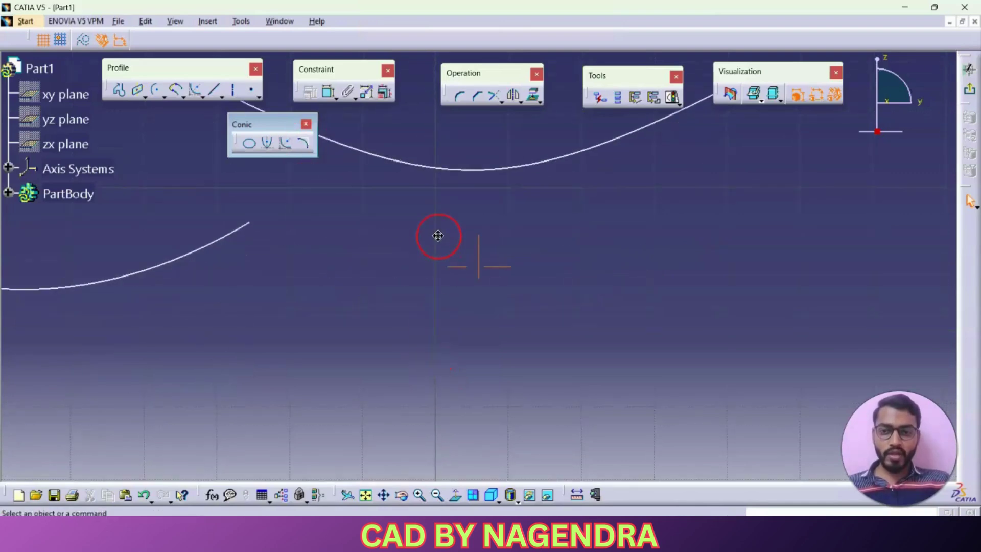
{"action": "left_click", "coordinate": [130, 96]}
{"action": "left_click", "coordinate": [405, 318]}
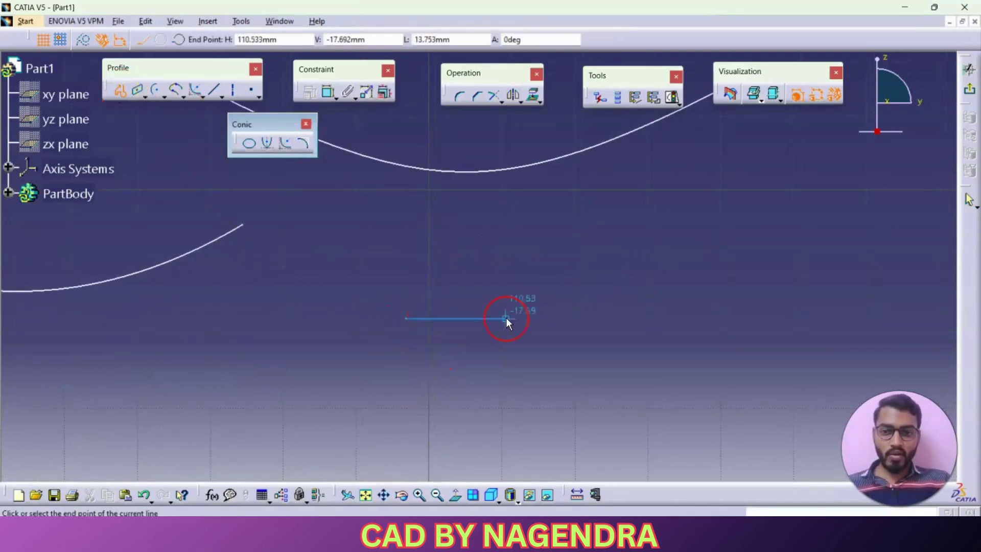
{"action": "left_click", "coordinate": [551, 319]}
{"action": "left_click", "coordinate": [551, 442]}
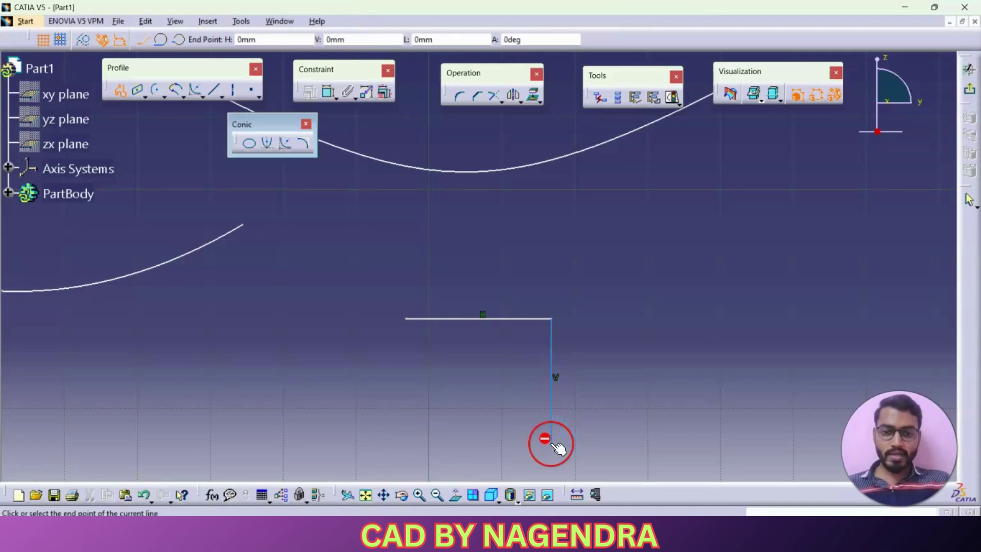
{"action": "left_click", "coordinate": [554, 446]}
Draw a Conic between the L-shape's horizontal and vertical lines, with its passing point just inside their corner.
{"action": "left_click", "coordinate": [303, 143]}
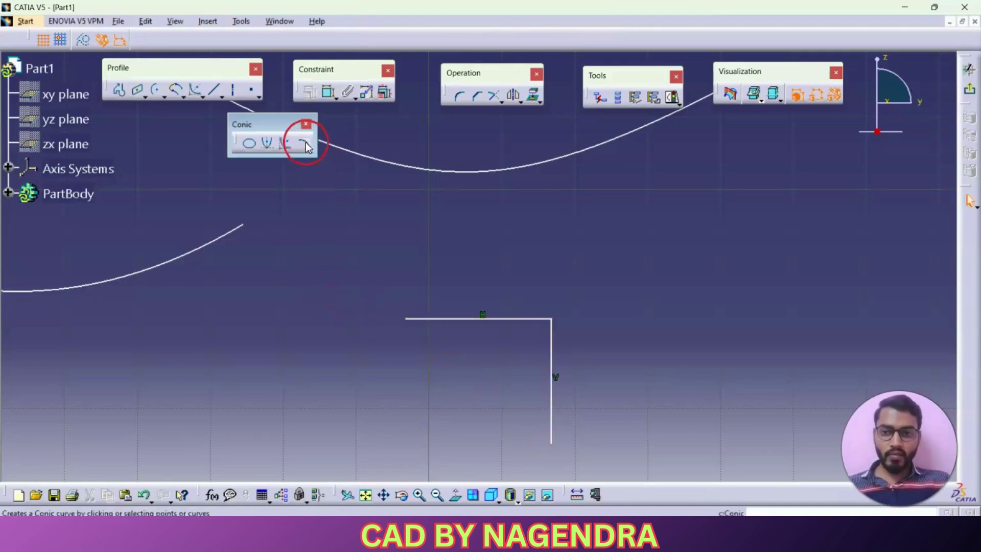
{"action": "left_click", "coordinate": [445, 319]}
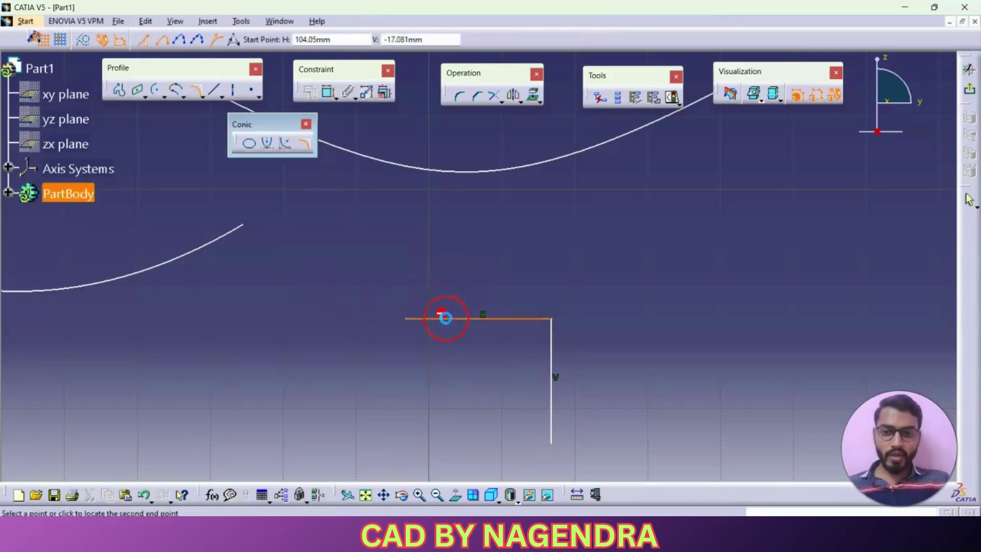
{"action": "left_click", "coordinate": [551, 412]}
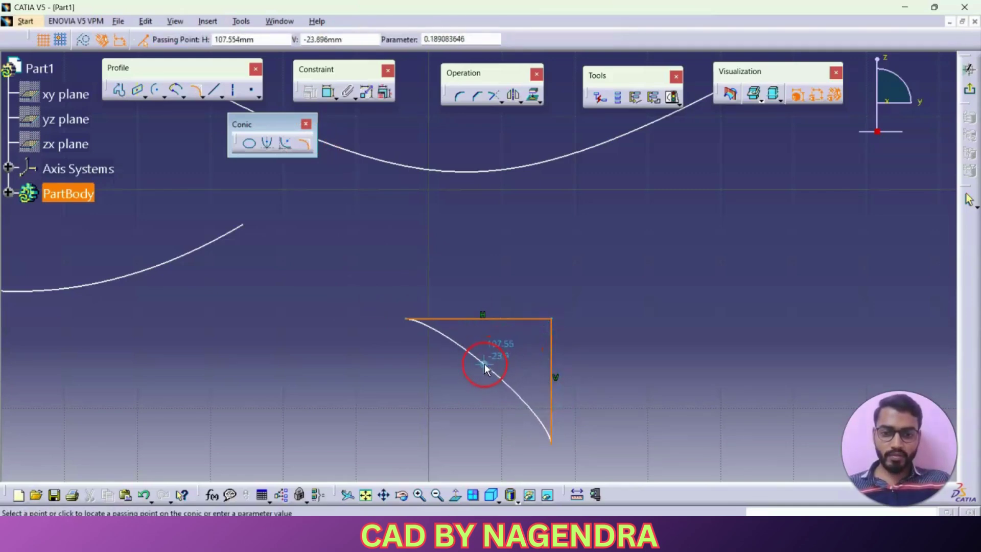
{"action": "left_click", "coordinate": [520, 342]}
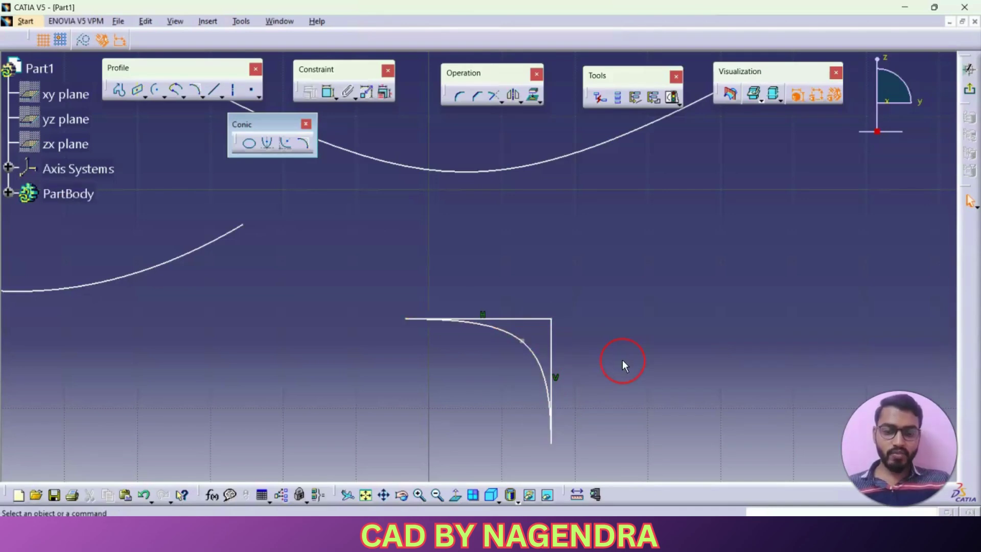
{"action": "left_click", "coordinate": [305, 124]}
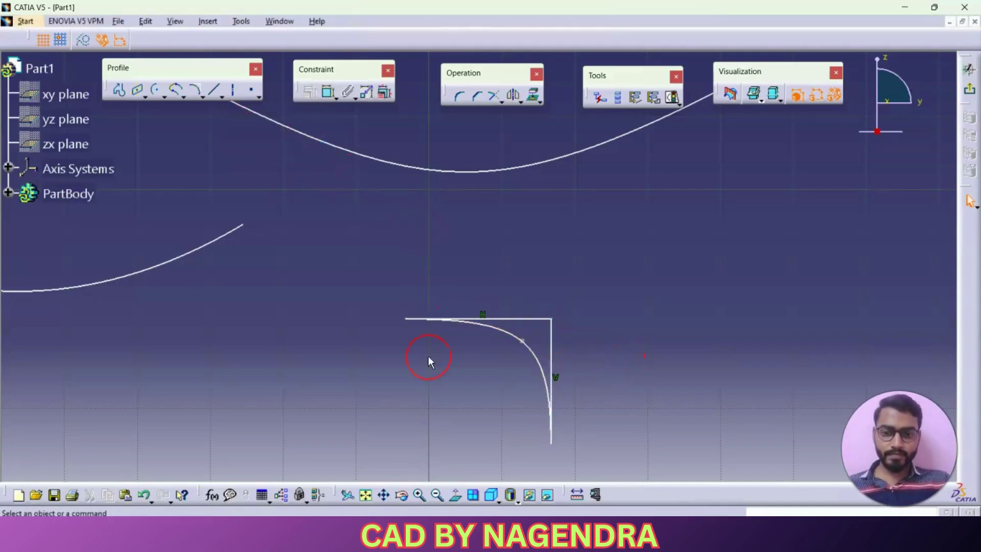
Delete the ellipse, parabola, hyperbola, L-shaped lines and conic together to empty the sketch.
{"action": "left_click", "coordinate": [365, 495]}
{"action": "mouse_move", "coordinate": [267, 158]}
{"action": "left_mouse_down"}
{"action": "mouse_move", "coordinate": [428, 296]}
{"action": "mouse_move", "coordinate": [706, 393]}
{"action": "left_mouse_up"}
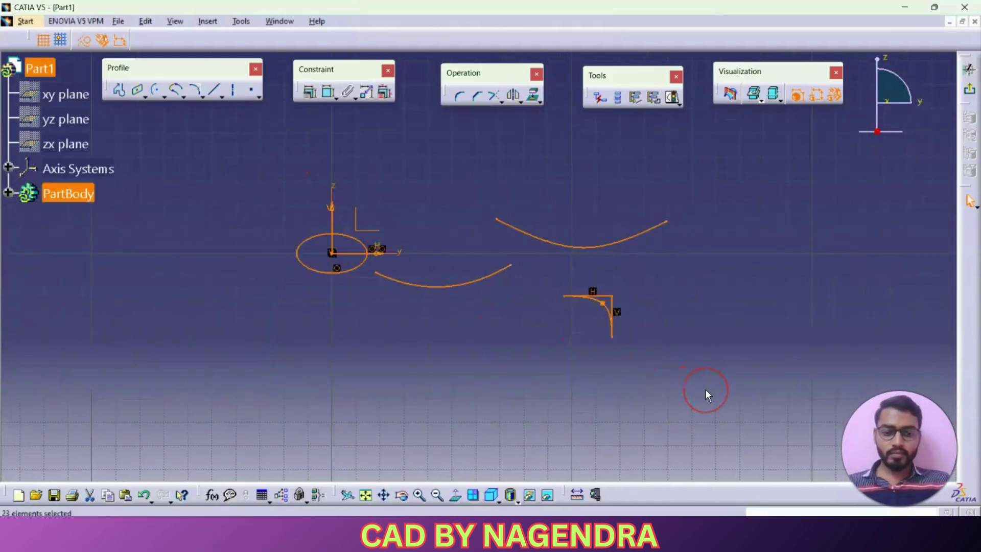
{"action": "key", "text": "Delete"}
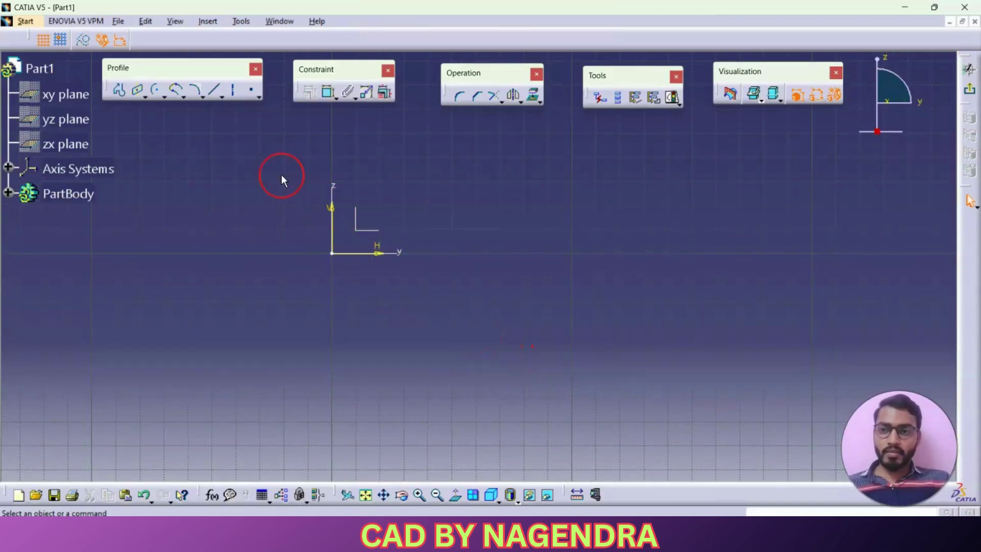
Draw a vertical line starting at about H 55 mm, V 22 mm and running down past the horizontal axis.
{"action": "left_click", "coordinate": [222, 97]}
{"action": "left_click_drag", "start_coordinate": [223, 104], "coordinate": [229, 159]}
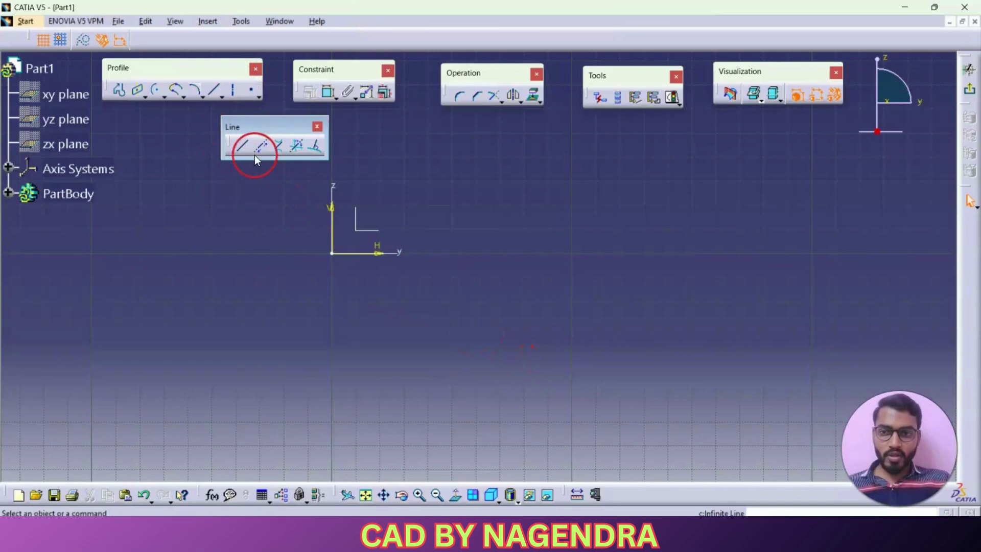
{"action": "left_click", "coordinate": [243, 145]}
{"action": "left_click", "coordinate": [463, 199]}
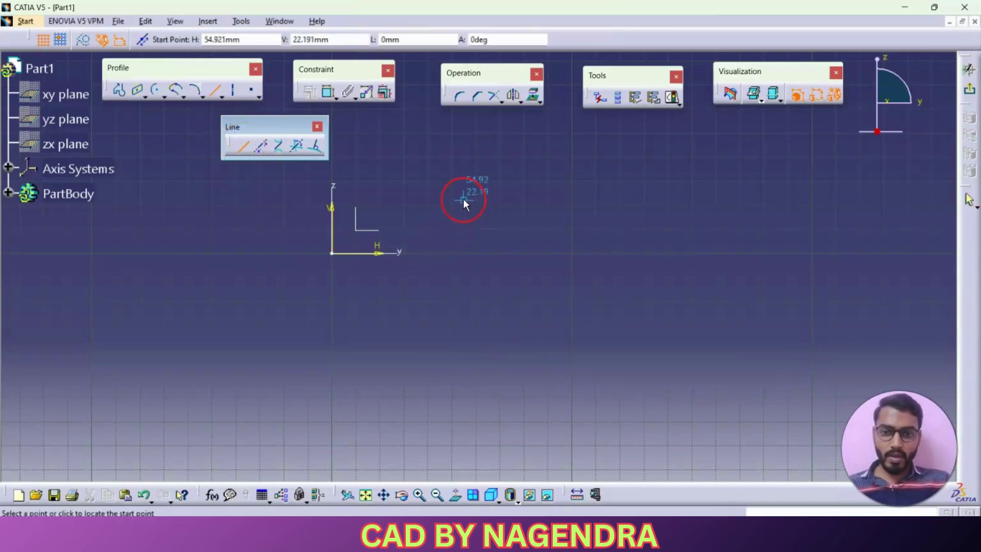
{"action": "left_click", "coordinate": [464, 363]}
{"action": "left_click", "coordinate": [587, 356]}
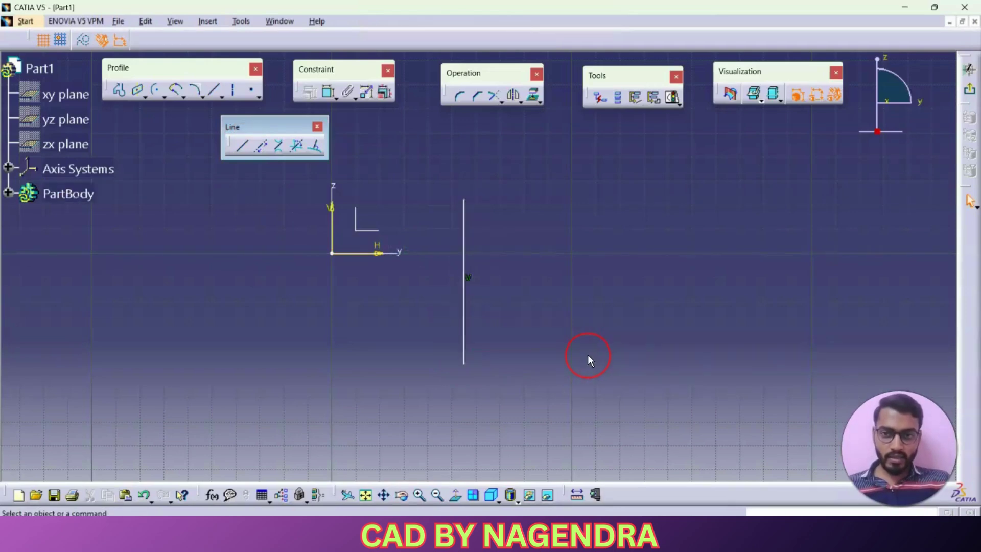
Draw a horizontal line below the origin, crossing under the vertical axis and ending short of the vertical line.
{"action": "left_click", "coordinate": [242, 146]}
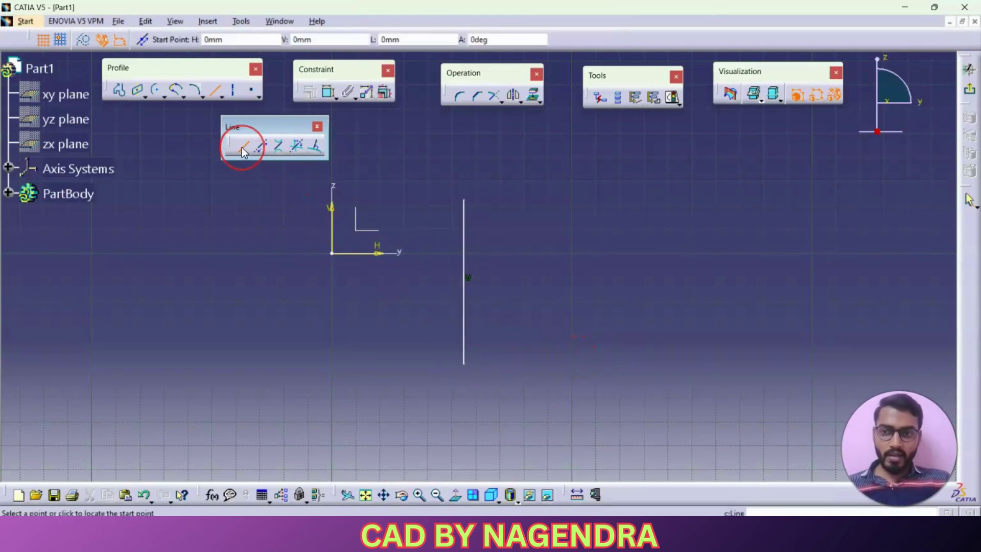
{"action": "left_click", "coordinate": [204, 322]}
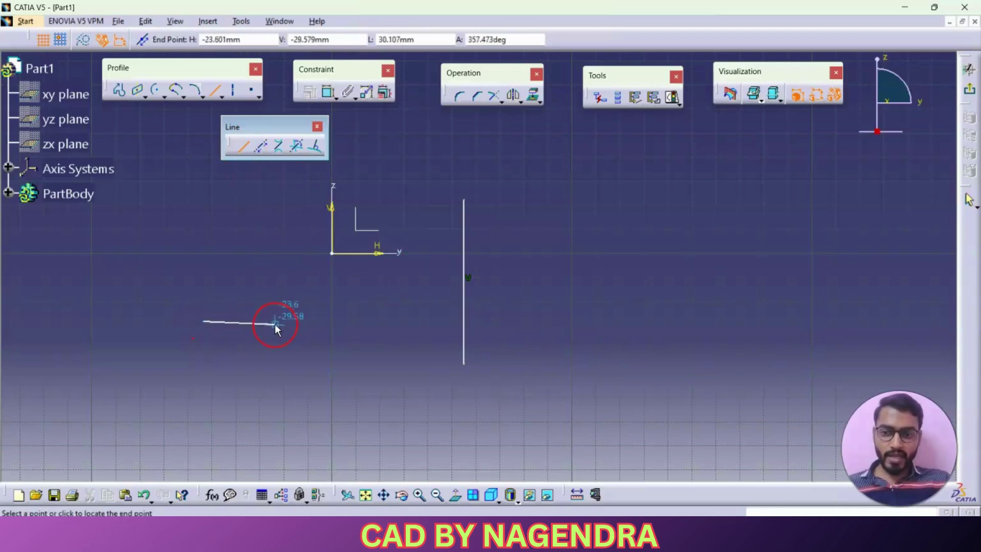
{"action": "left_click", "coordinate": [383, 320]}
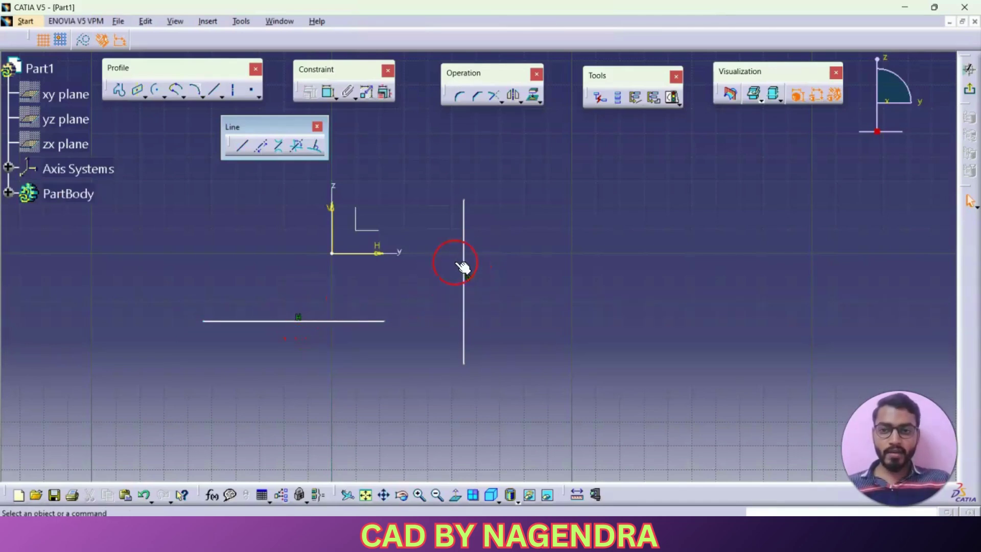
Draw a horizontal line with Symmetrical Extension centred on the origin, ending just beyond the vertical line.
{"action": "left_click", "coordinate": [249, 150]}
{"action": "left_click", "coordinate": [246, 147]}
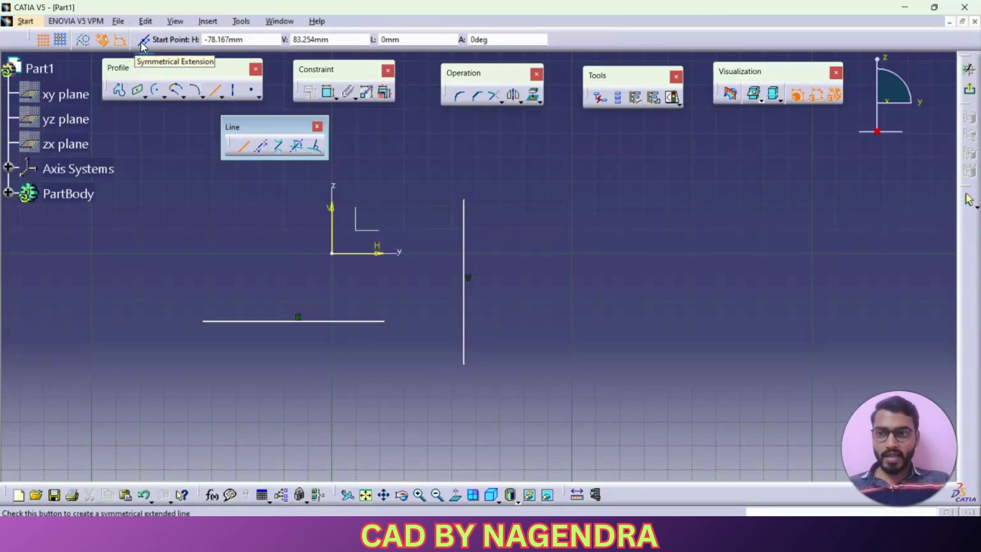
{"action": "left_click", "coordinate": [233, 91]}
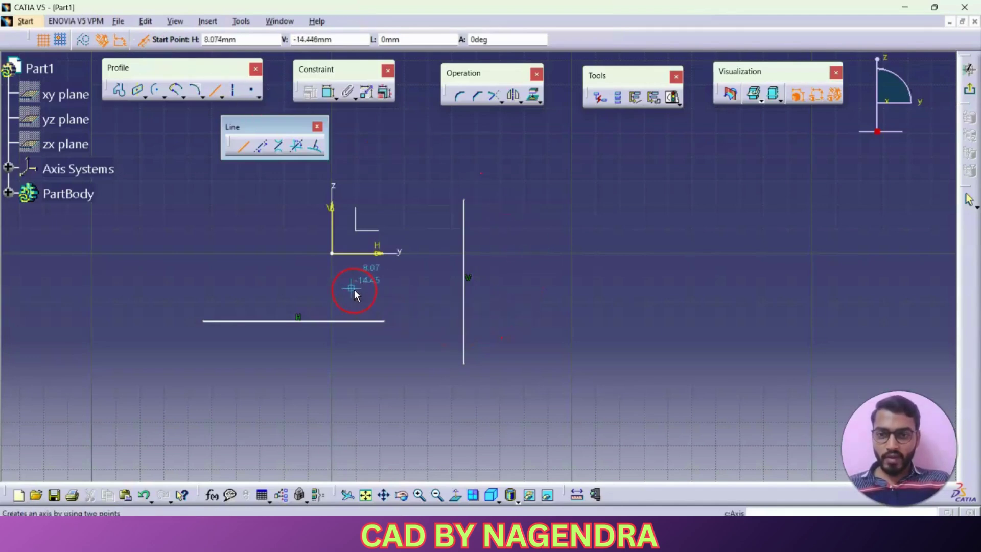
{"action": "left_click", "coordinate": [332, 253]}
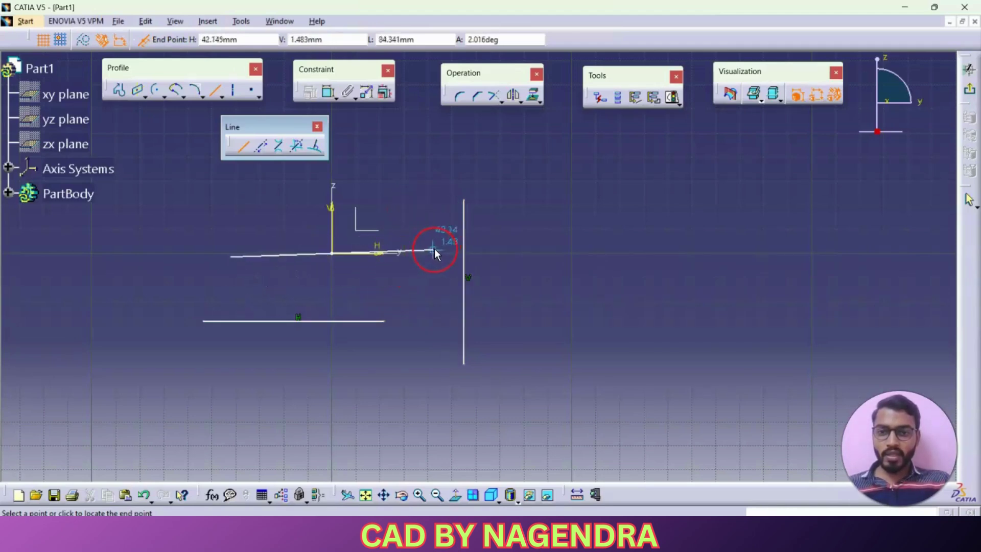
{"action": "left_click", "coordinate": [506, 252]}
{"action": "left_click", "coordinate": [544, 274]}
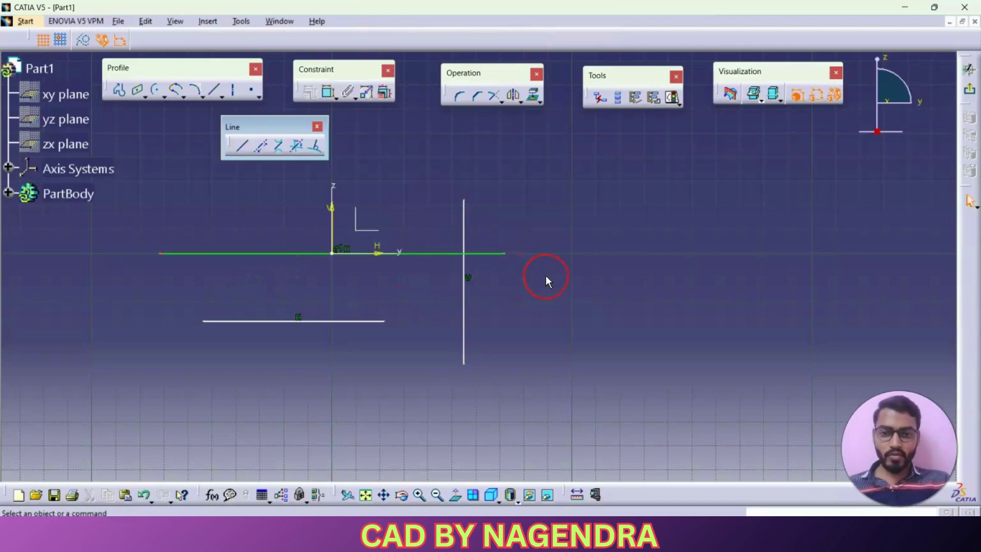
Draw a horizontal line with Symmetrical Extension centred on the vertical line's lower endpoint.
{"action": "left_click", "coordinate": [243, 156]}
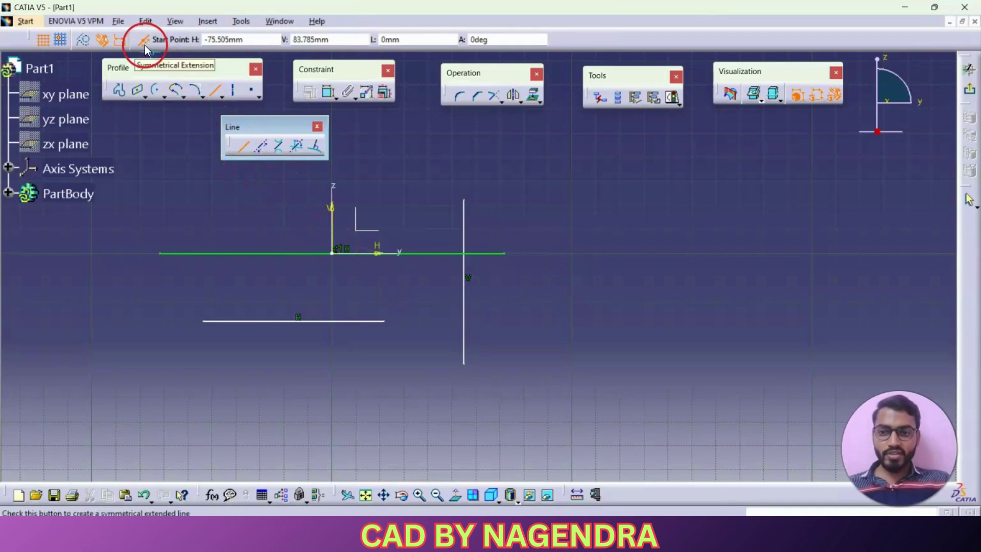
{"action": "left_click", "coordinate": [469, 366]}
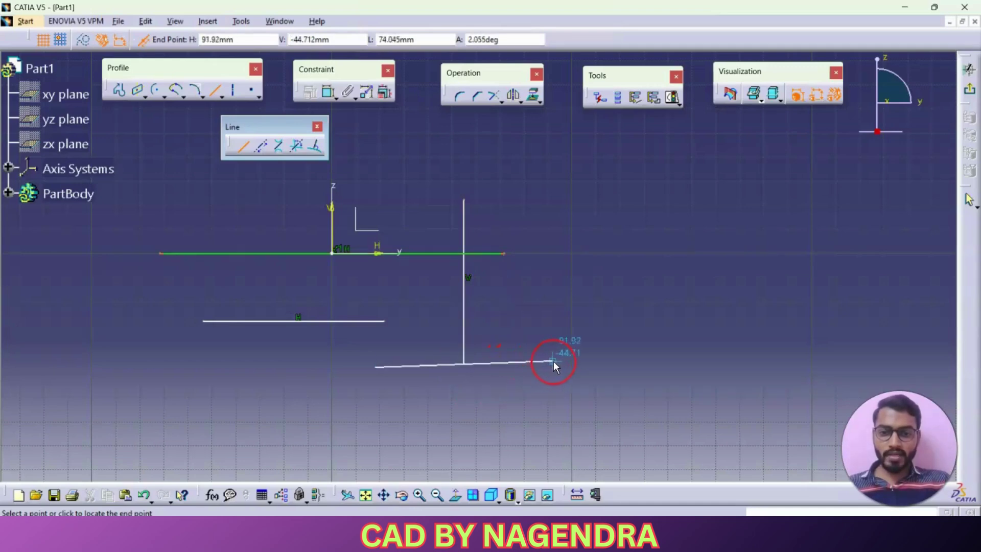
{"action": "left_click", "coordinate": [605, 365]}
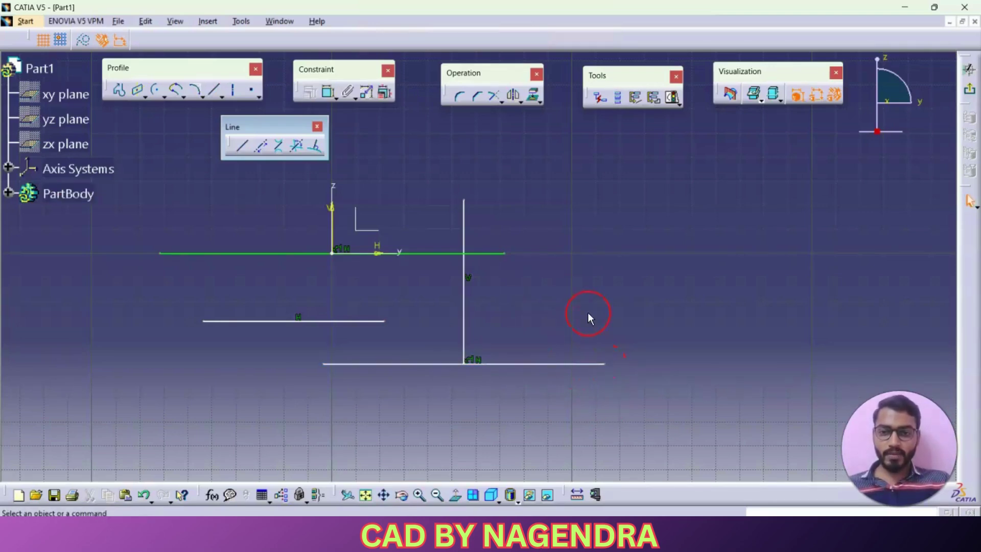
Create a horizontal Infinite Line through the origin and check how far it extends across the sketch.
{"action": "middle_click_drag", "start_coordinate": [588, 314], "coordinate": [605, 353]}
{"action": "left_click", "coordinate": [262, 148]}
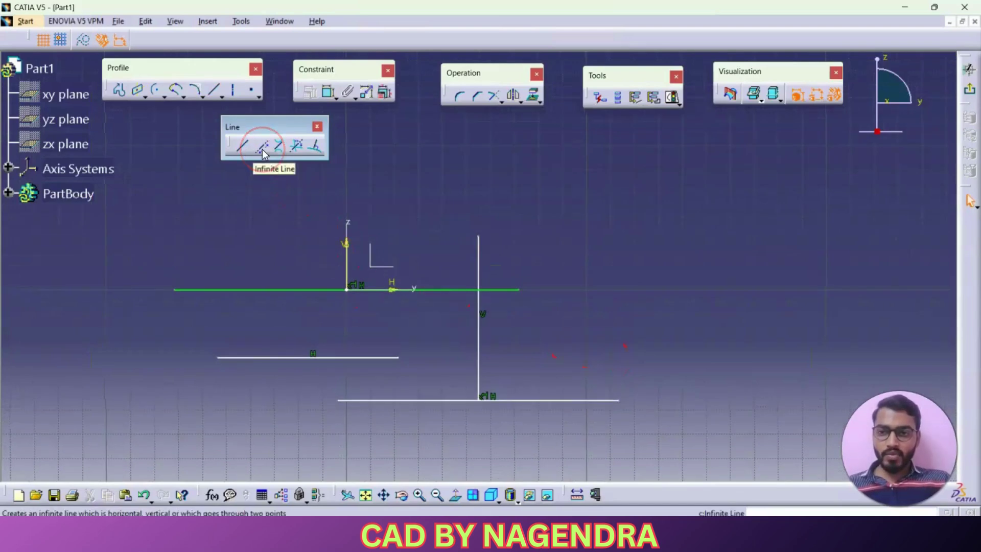
{"action": "left_click", "coordinate": [262, 149]}
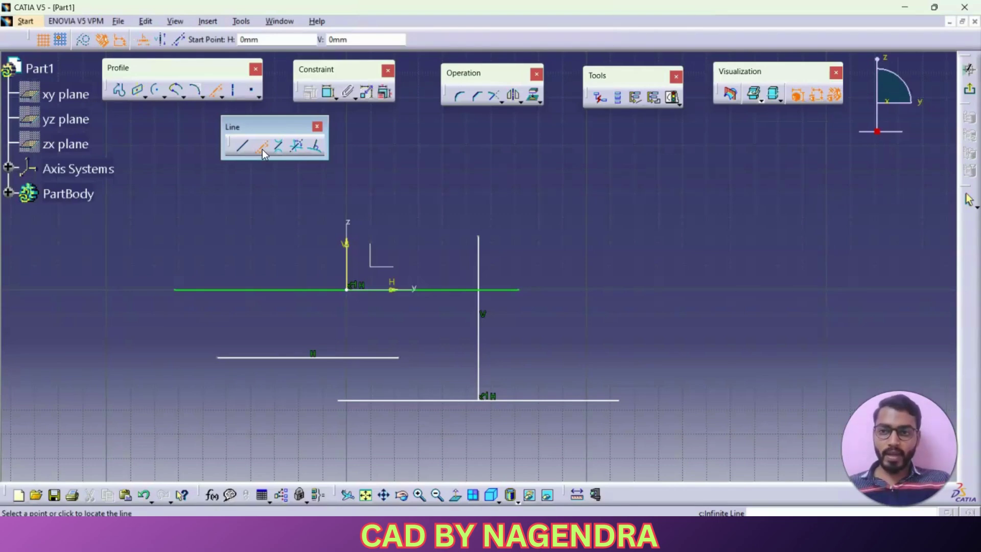
{"action": "left_click", "coordinate": [149, 44]}
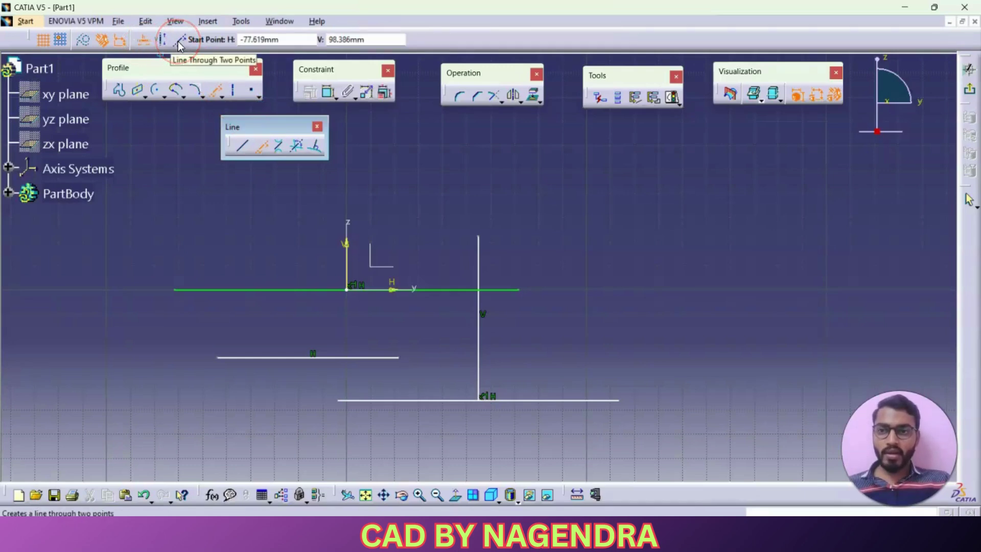
{"action": "left_click", "coordinate": [148, 44]}
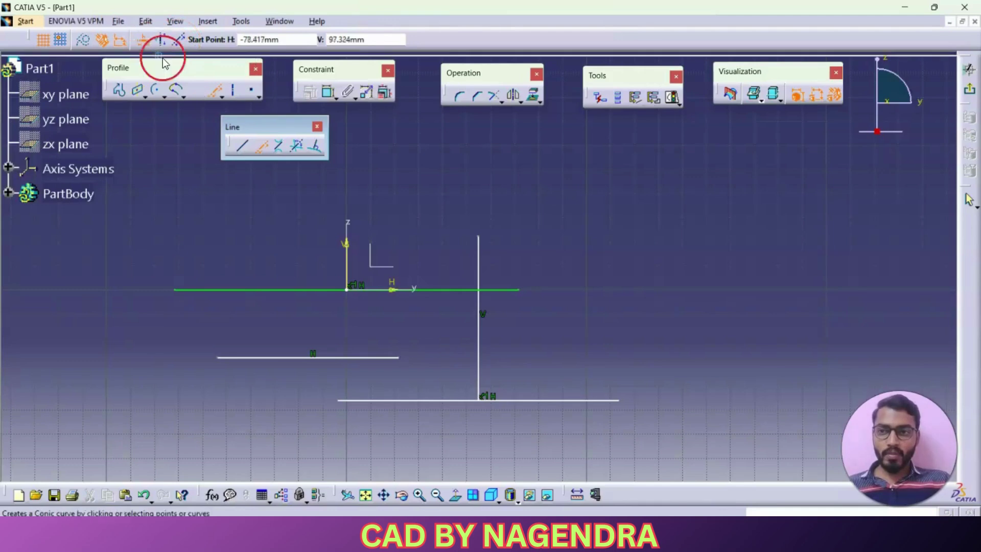
{"action": "left_click", "coordinate": [348, 290]}
{"action": "left_click", "coordinate": [541, 246]}
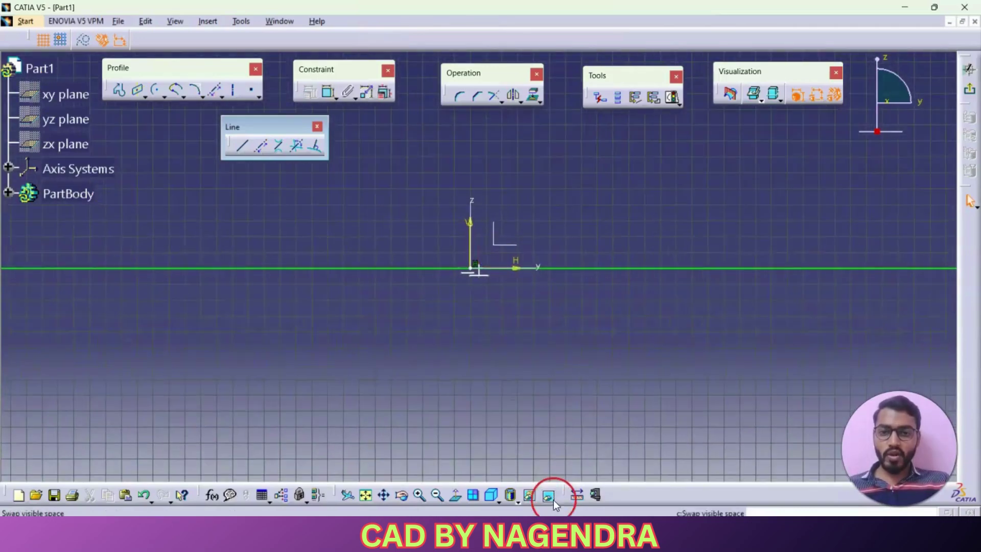
{"action": "middle_click_drag", "start_coordinate": [514, 324], "coordinate": [527, 380]}
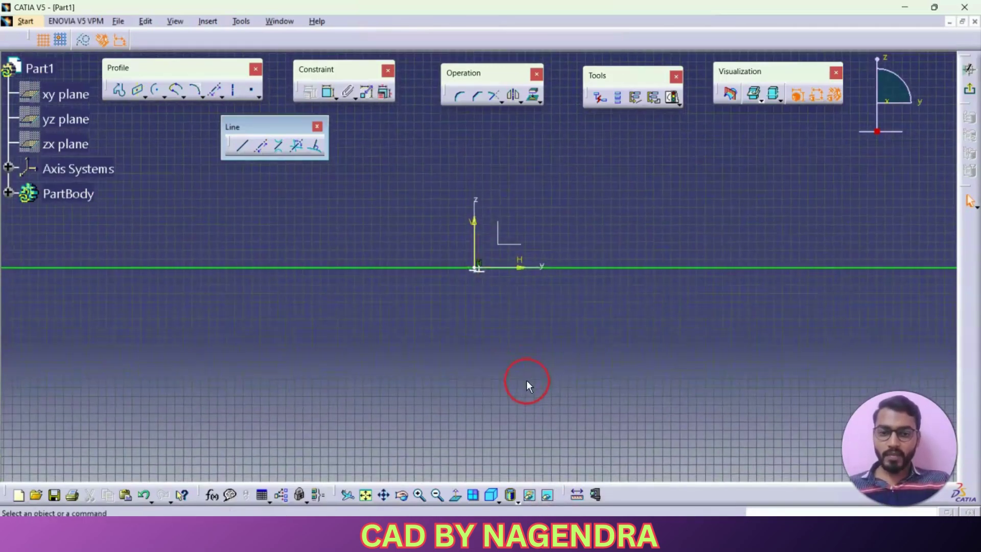
{"action": "left_click", "coordinate": [369, 500]}
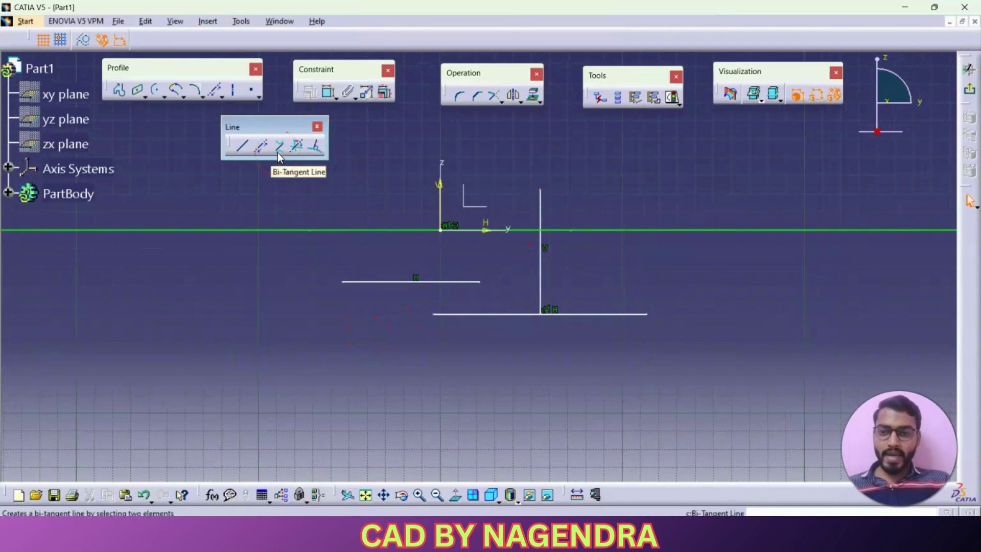
Draw a small circle below the existing lines and a larger circle beneath it, slightly offset.
{"action": "mouse_move", "coordinate": [458, 302]}
{"action": "middle_mouse_down"}
{"action": "mouse_move", "coordinate": [484, 298]}
{"action": "mouse_move", "coordinate": [533, 203]}
{"action": "middle_mouse_up"}
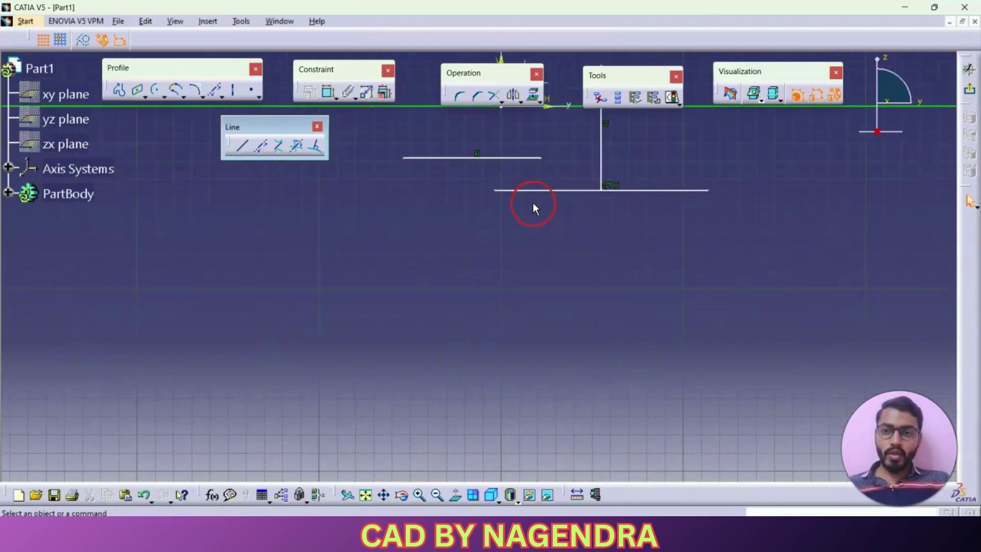
{"action": "left_click", "coordinate": [165, 95]}
{"action": "left_click", "coordinate": [183, 107]}
{"action": "left_click", "coordinate": [337, 221]}
{"action": "left_click", "coordinate": [358, 245]}
{"action": "left_click", "coordinate": [156, 90]}
{"action": "left_click", "coordinate": [392, 355]}
{"action": "left_click", "coordinate": [430, 404]}
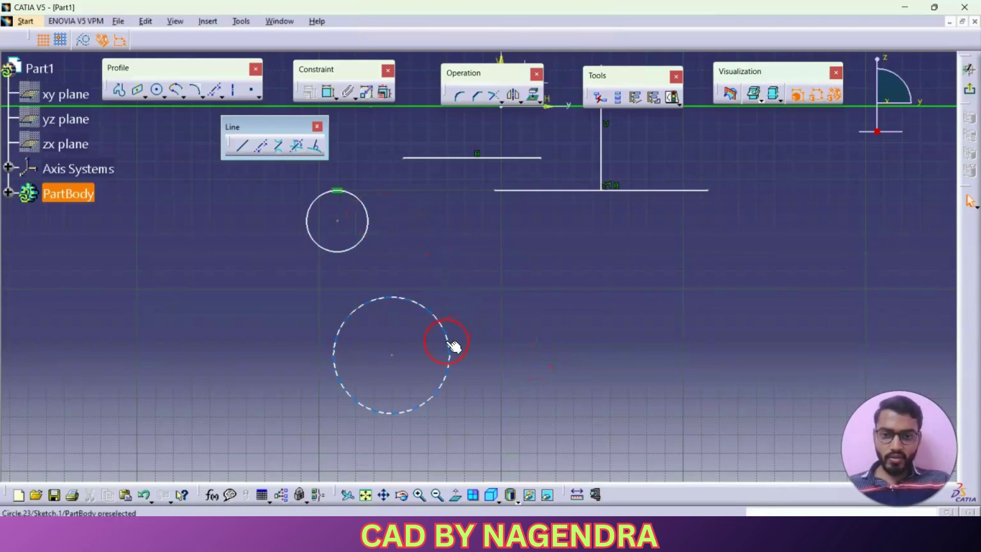
Create a Bi-Tangent Line joining the right-hand sides of the small and large circles.
{"action": "left_click", "coordinate": [280, 150]}
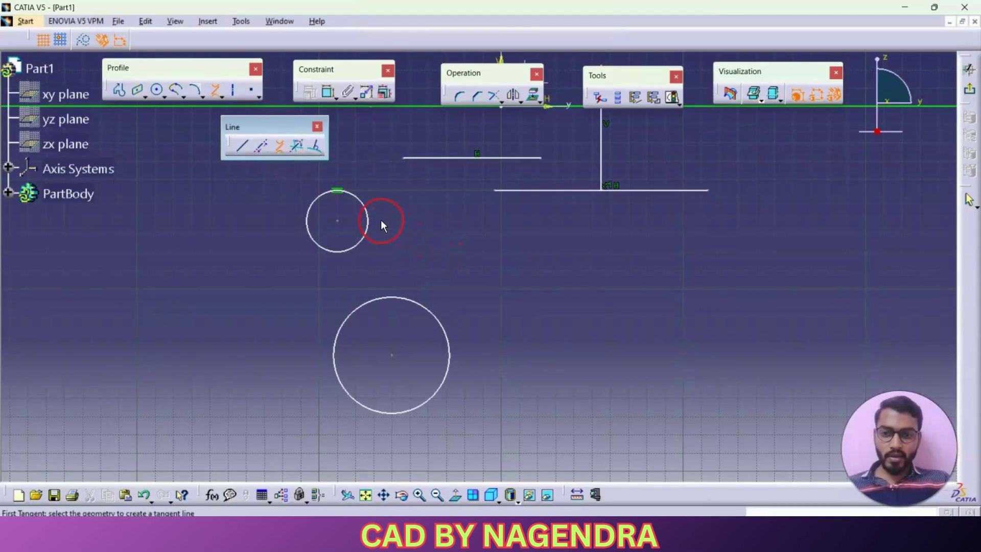
{"action": "left_click", "coordinate": [368, 216]}
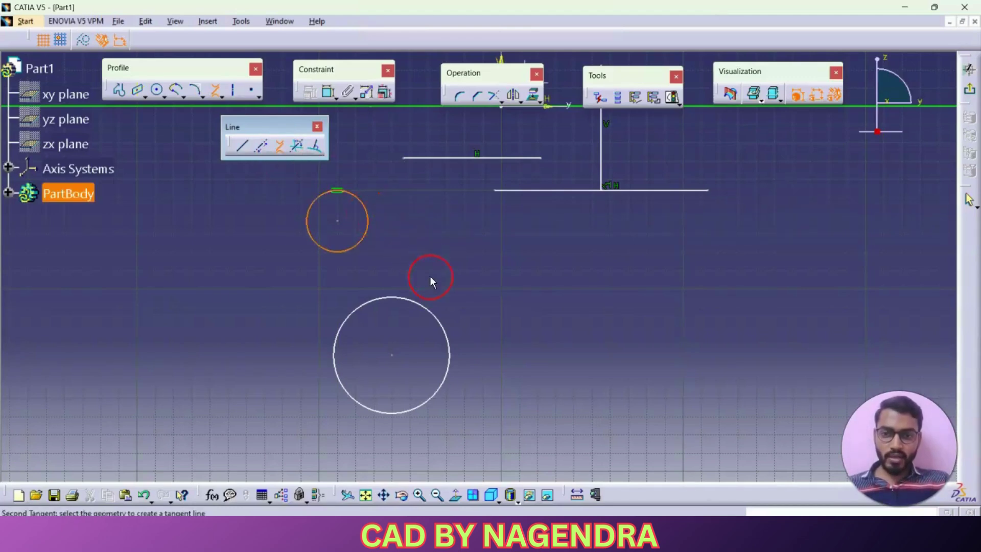
{"action": "left_click", "coordinate": [451, 341]}
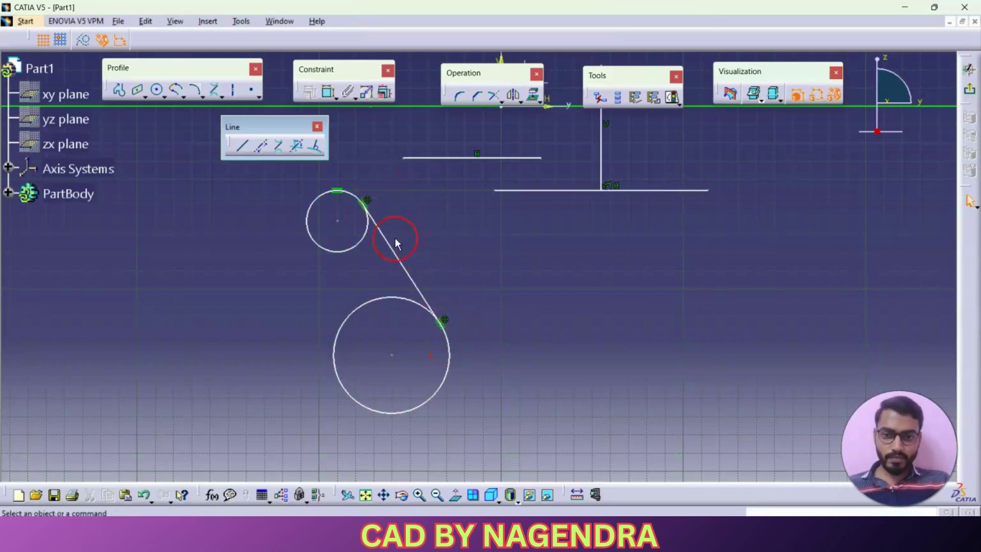
Create a second Bi-Tangent Line crossing from the small circle's lower-left side to the large circle's upper-right side.
{"action": "left_click", "coordinate": [280, 149]}
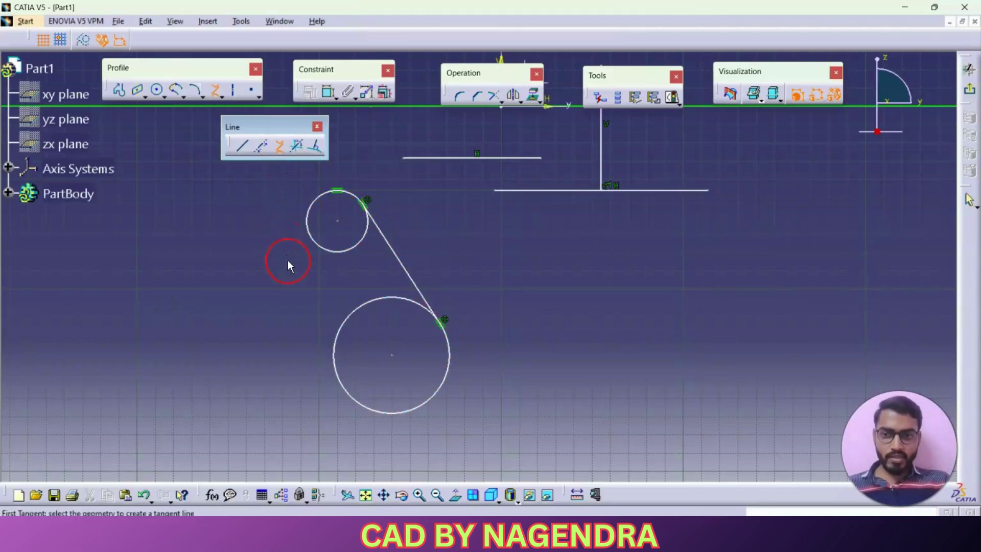
{"action": "left_click", "coordinate": [315, 248]}
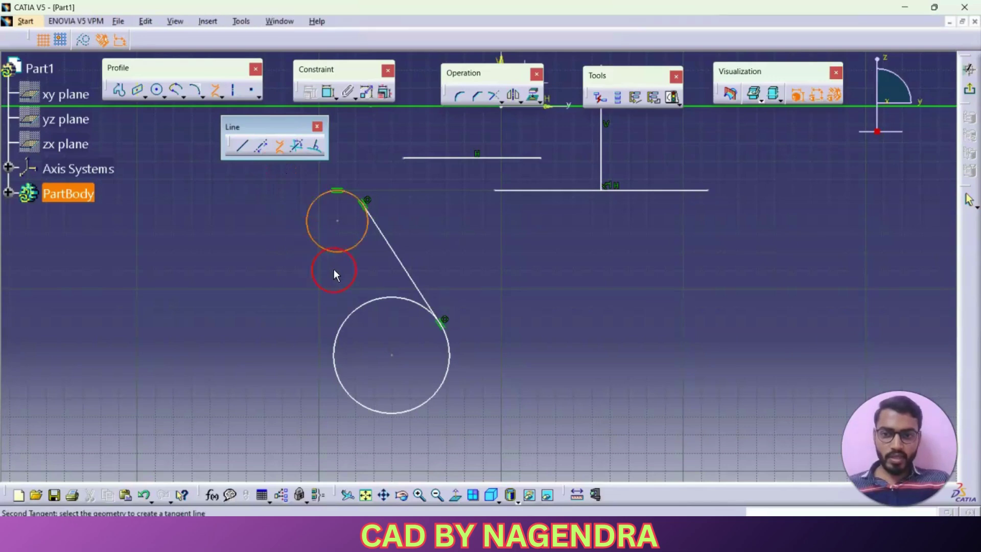
{"action": "left_click", "coordinate": [427, 309]}
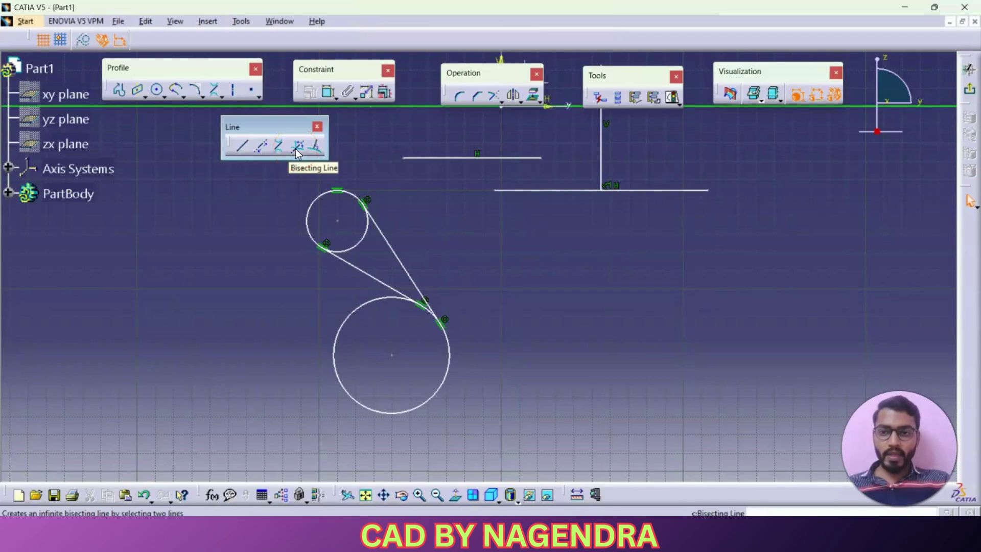
Create a Bisecting Line between the vertical line and the horizontal line centred on its lower end.
{"action": "mouse_move", "coordinate": [596, 266]}
{"action": "middle_mouse_down"}
{"action": "mouse_move", "coordinate": [508, 366]}
{"action": "mouse_move", "coordinate": [544, 361]}
{"action": "middle_mouse_up"}
{"action": "mouse_move", "coordinate": [474, 232]}
{"action": "left_mouse_down"}
{"action": "mouse_move", "coordinate": [482, 291]}
{"action": "mouse_move", "coordinate": [498, 305]}
{"action": "left_mouse_up"}
{"action": "left_click", "coordinate": [524, 343]}
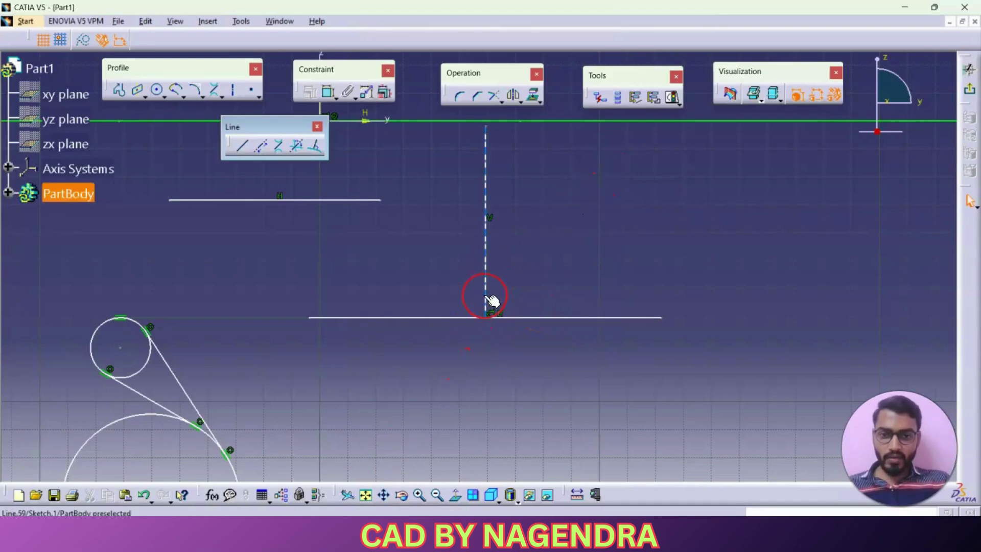
{"action": "left_click", "coordinate": [302, 153]}
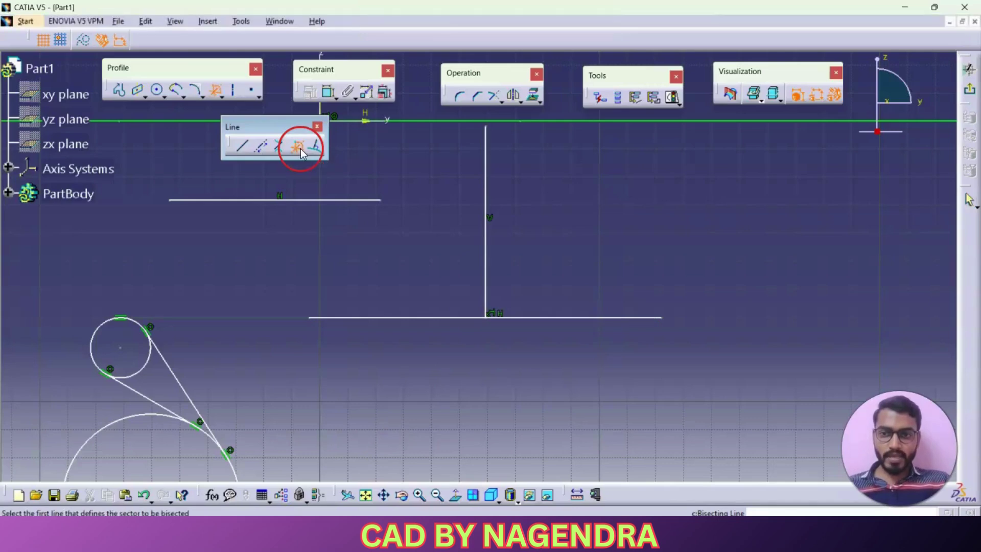
{"action": "left_click", "coordinate": [490, 284]}
{"action": "left_click", "coordinate": [522, 318]}
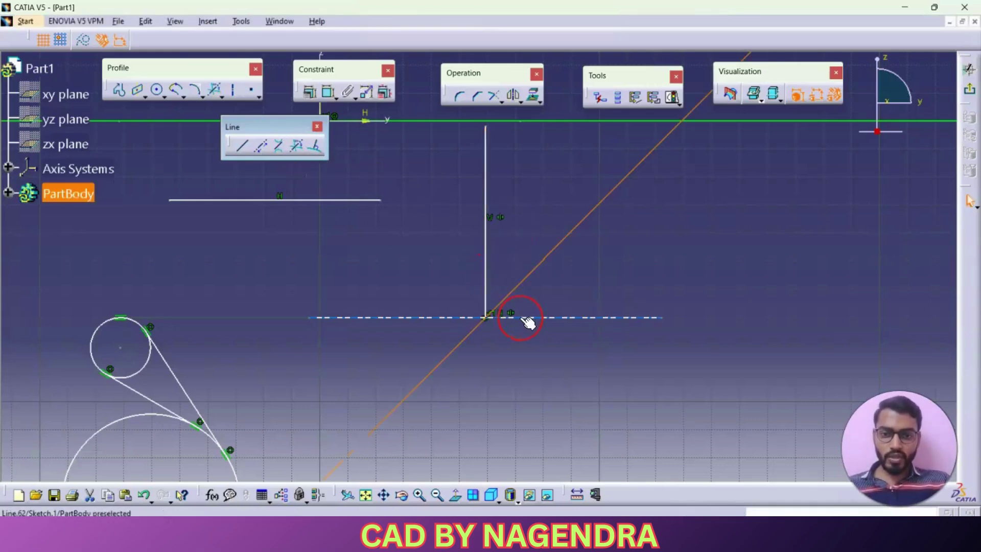
{"action": "left_click", "coordinate": [480, 350]}
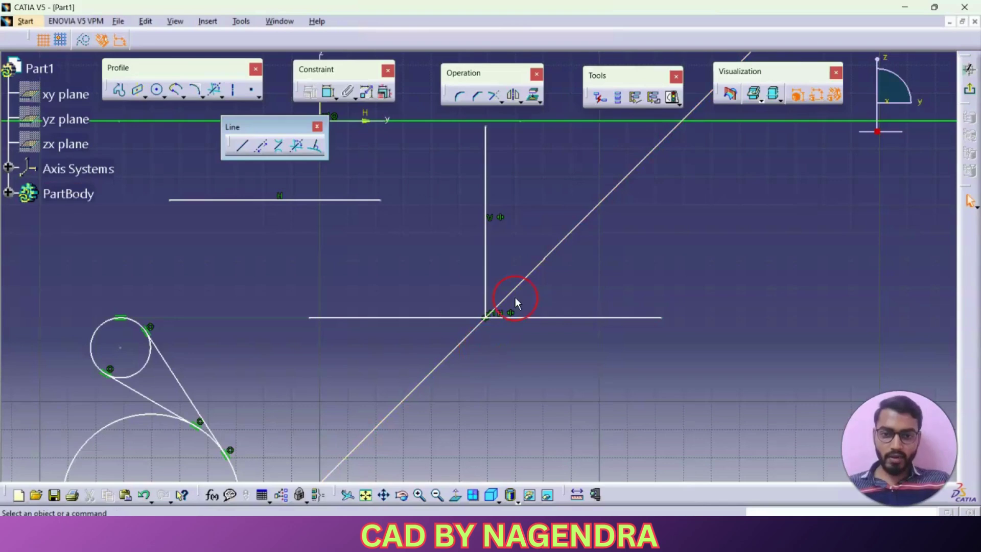
Draw a circle in the empty area beyond the bisected lines as a base curve for a normal line.
{"action": "mouse_move", "coordinate": [587, 364]}
{"action": "middle_mouse_down"}
{"action": "mouse_move", "coordinate": [526, 313]}
{"action": "mouse_move", "coordinate": [493, 358]}
{"action": "middle_mouse_up"}
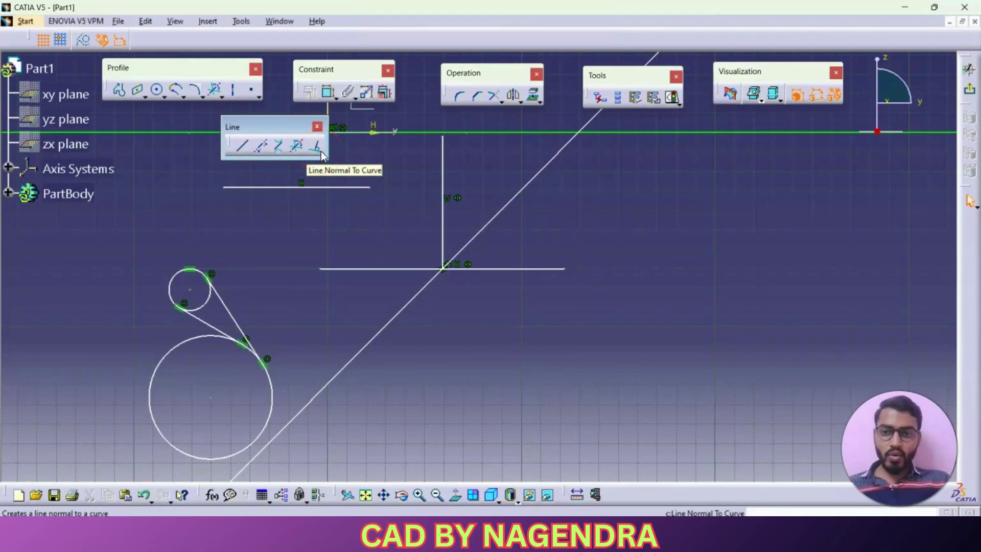
{"action": "middle_click_drag", "start_coordinate": [530, 335], "coordinate": [379, 306]}
{"action": "left_click", "coordinate": [159, 91]}
{"action": "left_click", "coordinate": [510, 312]}
{"action": "left_click", "coordinate": [563, 364]}
{"action": "left_click", "coordinate": [661, 323]}
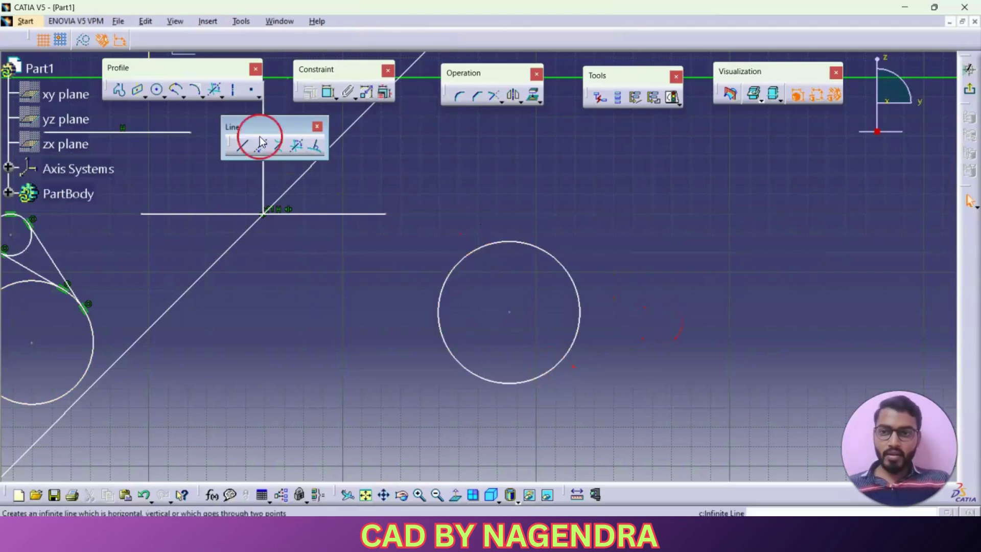
{"action": "left_click", "coordinate": [245, 146]}
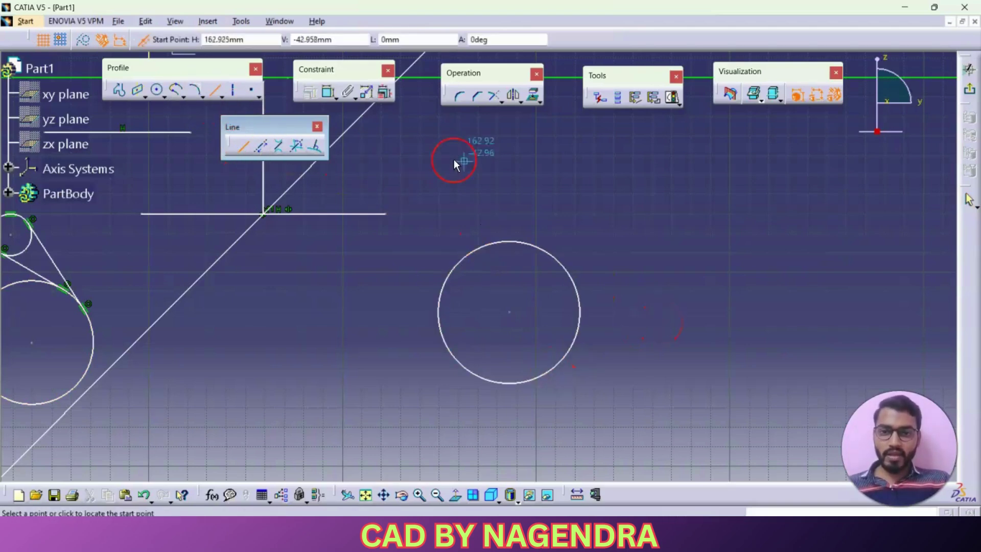
{"action": "left_click", "coordinate": [571, 80]}
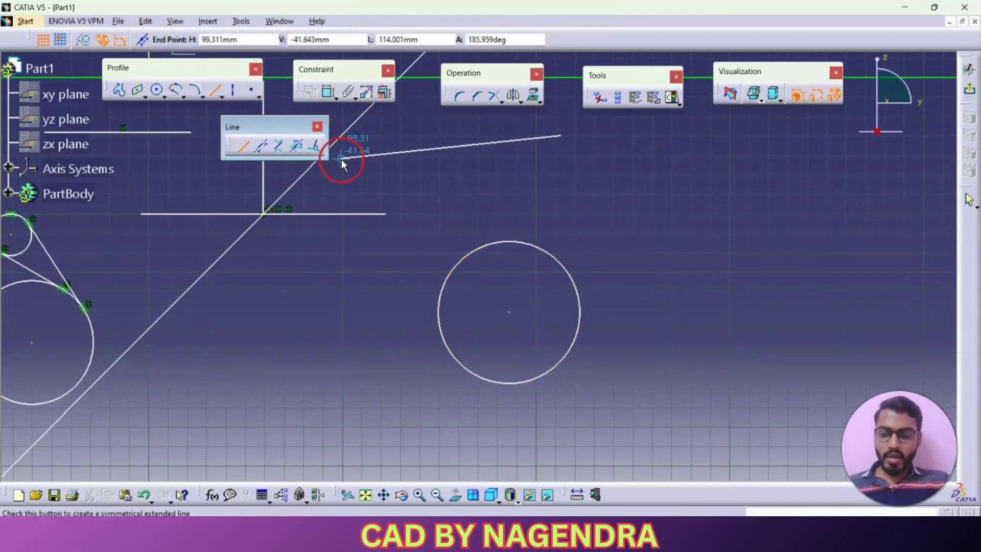
{"action": "key", "text": "Escape"}
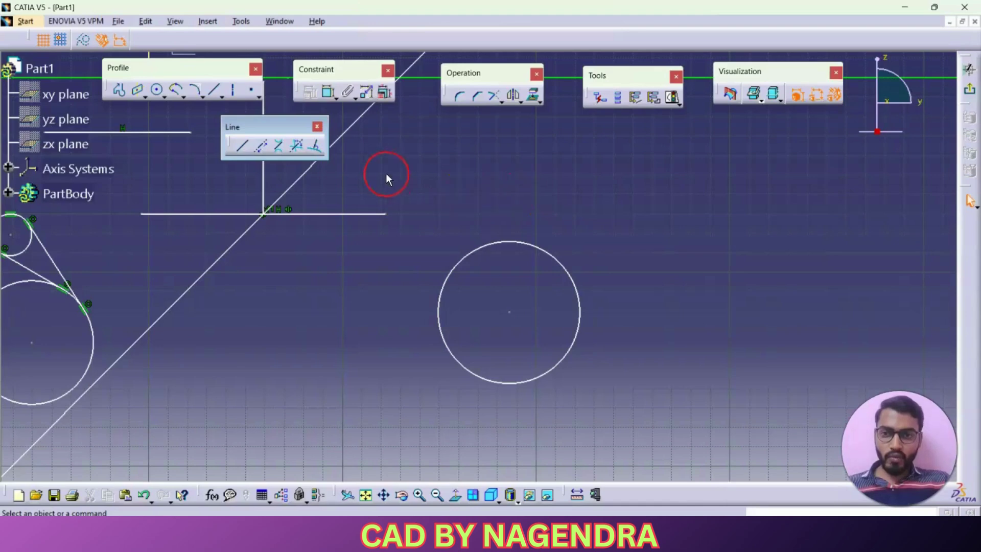
Create a Line Normal To Curve rising from the top of the circle, and close the line tools.
{"action": "left_click", "coordinate": [317, 147]}
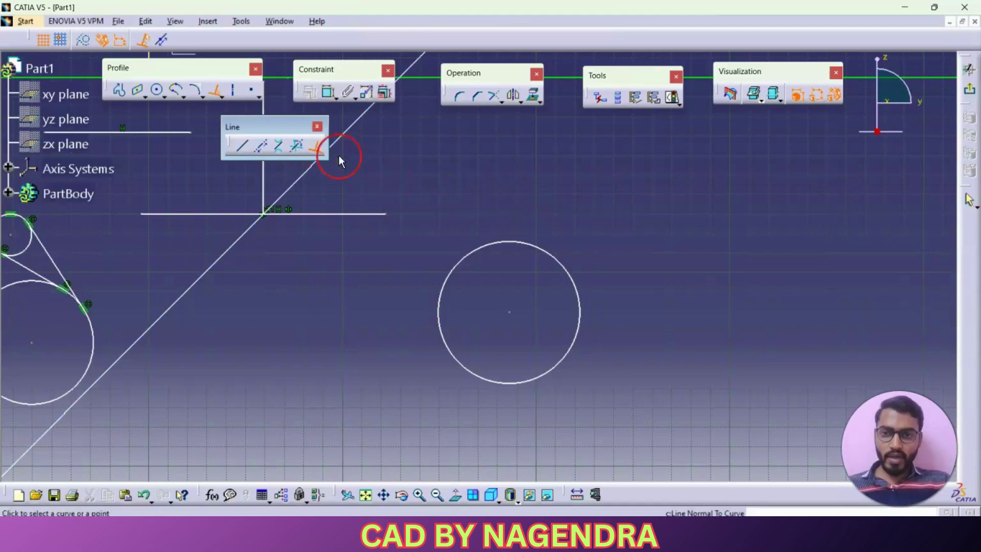
{"action": "left_click", "coordinate": [514, 244]}
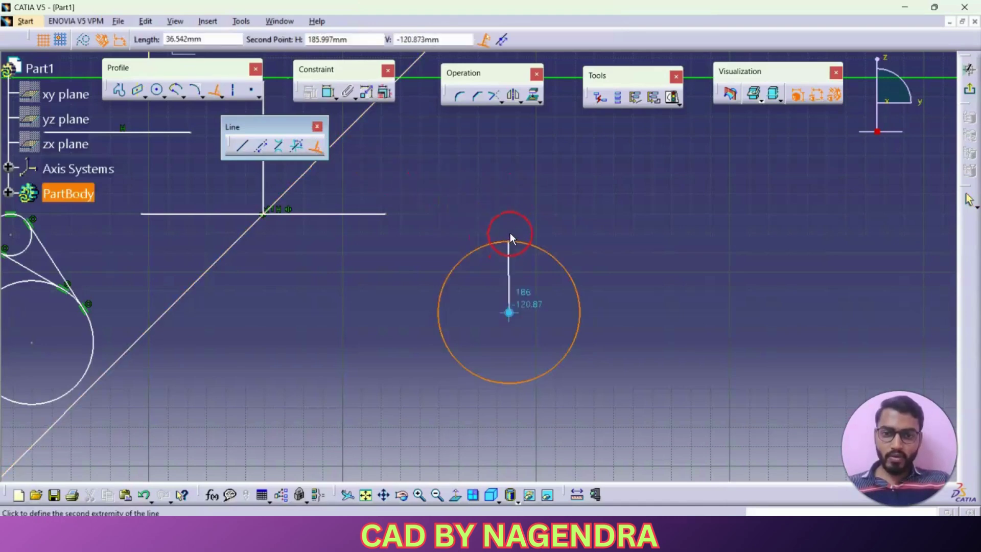
{"action": "left_click", "coordinate": [525, 131]}
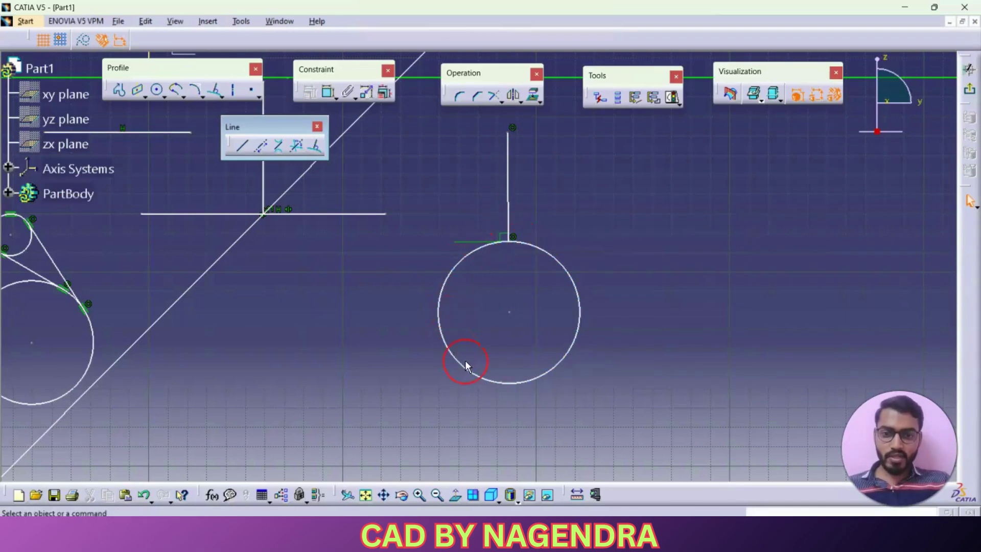
{"action": "left_click", "coordinate": [317, 125]}
Draw a horizontal axis about 567 mm long in the empty area beyond the circle with the normal line.
{"action": "mouse_move", "coordinate": [391, 182]}
{"action": "middle_mouse_down"}
{"action": "mouse_move", "coordinate": [430, 215]}
{"action": "mouse_move", "coordinate": [447, 390]}
{"action": "mouse_move", "coordinate": [394, 230]}
{"action": "mouse_move", "coordinate": [499, 346]}
{"action": "mouse_move", "coordinate": [422, 286]}
{"action": "middle_mouse_up"}
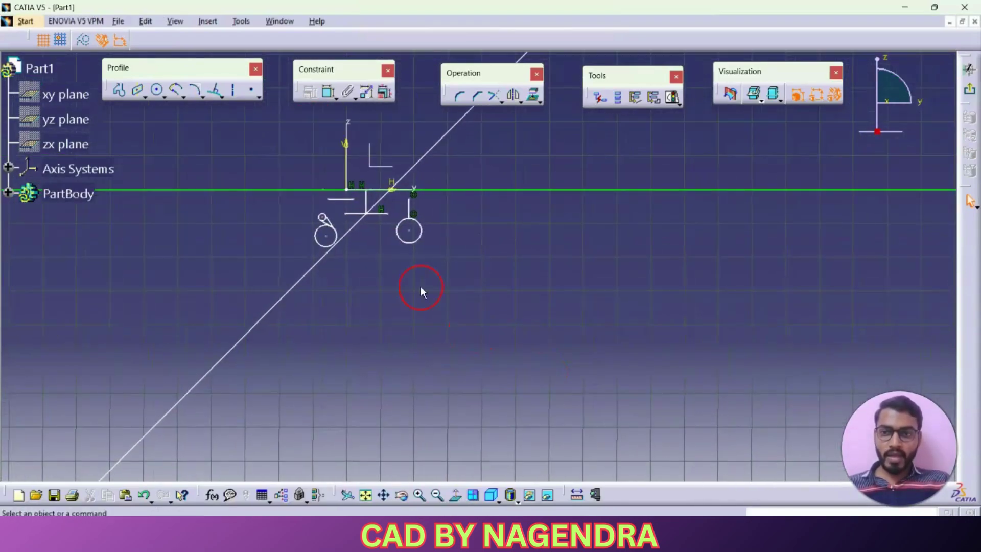
{"action": "left_click", "coordinate": [232, 94]}
{"action": "left_click", "coordinate": [555, 240]}
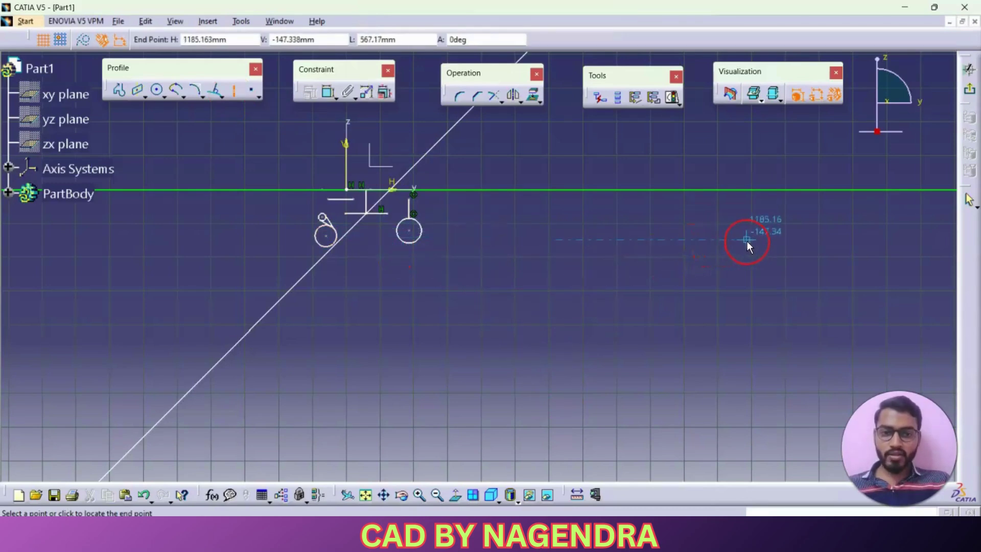
{"action": "left_click", "coordinate": [747, 240]}
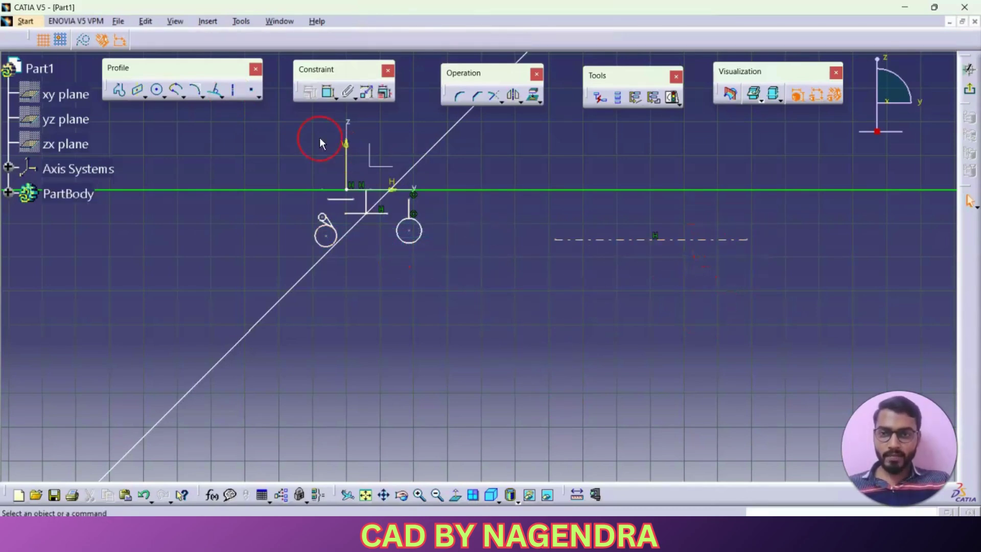
Draw a vertical axis running downward from just below the near end of the horizontal axis.
{"action": "left_click", "coordinate": [233, 92]}
{"action": "left_click", "coordinate": [514, 262]}
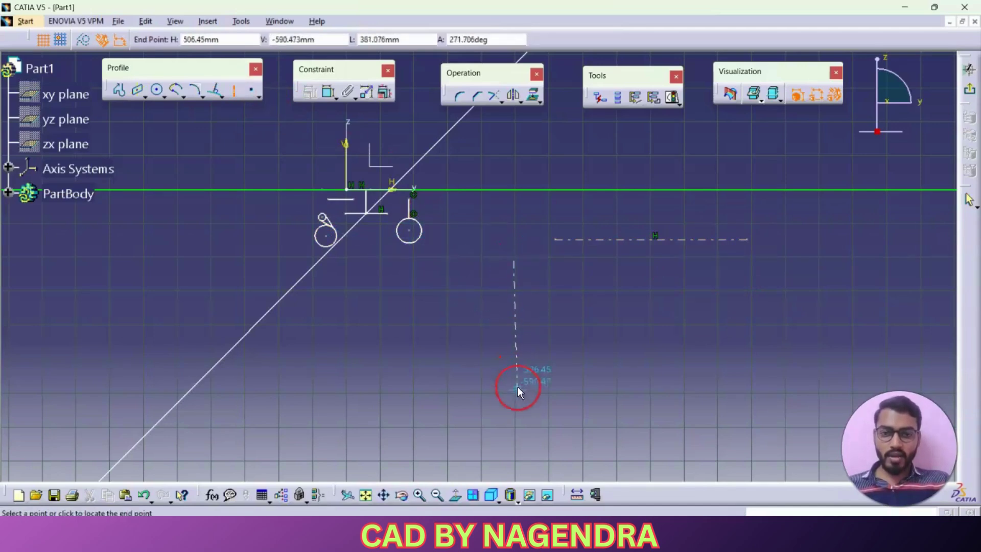
{"action": "left_click", "coordinate": [514, 427]}
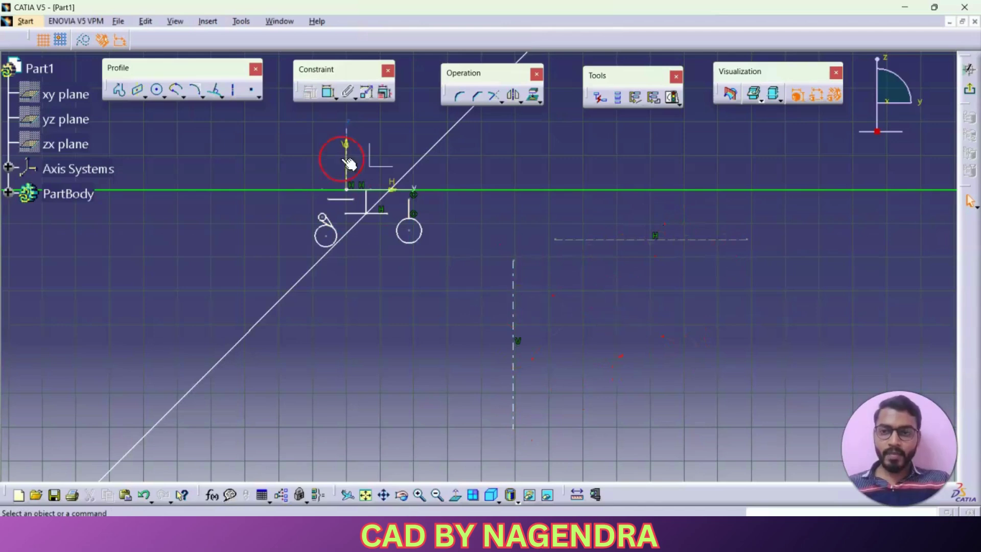
Detach the set of point tools and place a single point by clicking, below the horizontal axis and beside the vertical axis.
{"action": "left_click", "coordinate": [259, 97]}
{"action": "left_click_drag", "start_coordinate": [261, 103], "coordinate": [268, 145]}
{"action": "left_click", "coordinate": [267, 145]}
{"action": "left_click", "coordinate": [596, 332]}
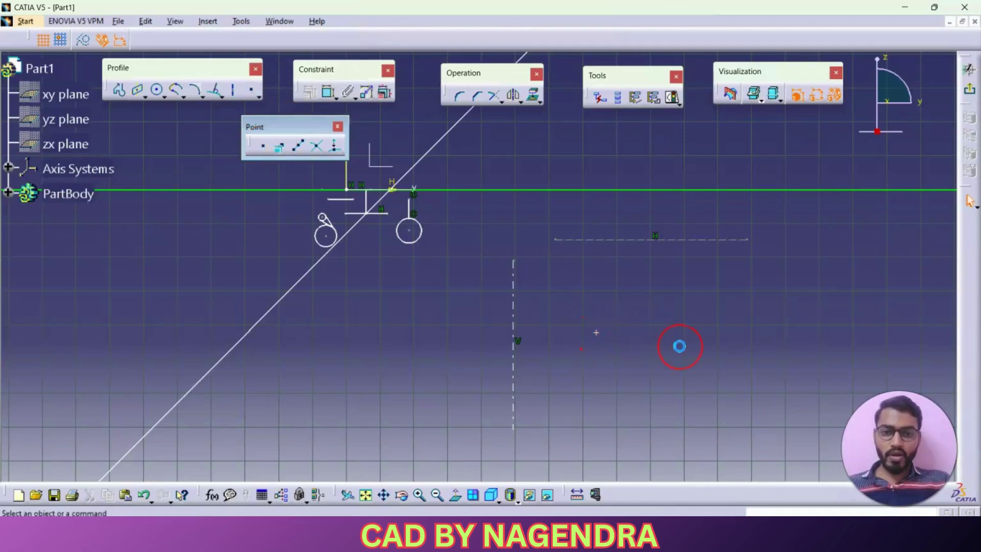
Scatter a series of points around both axes using Point by Clicking in repeat mode.
{"action": "left_click", "coordinate": [264, 146]}
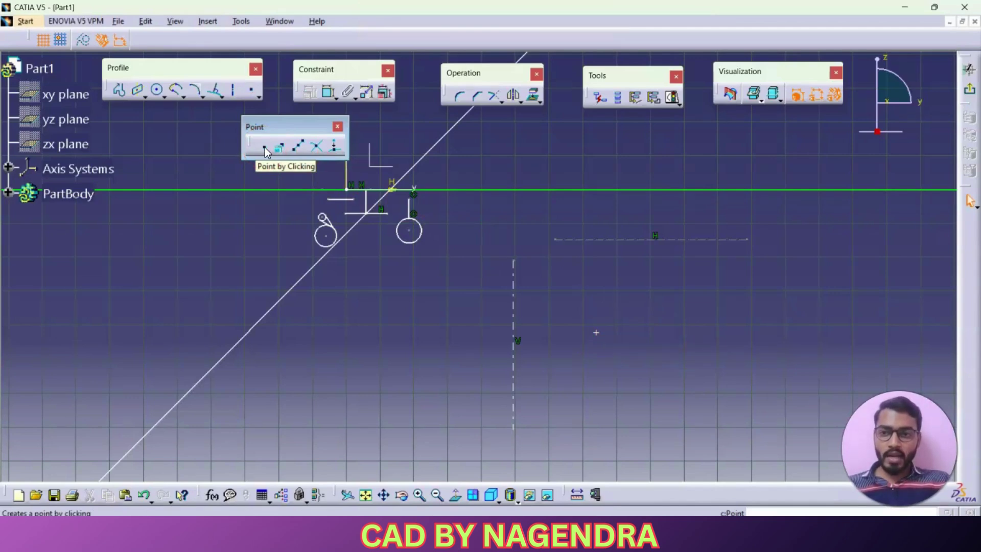
{"action": "double_click", "coordinate": [265, 148]}
{"action": "left_click", "coordinate": [432, 319]}
{"action": "left_click", "coordinate": [378, 360]}
{"action": "left_click", "coordinate": [470, 374]}
{"action": "left_click", "coordinate": [466, 275]}
{"action": "left_click", "coordinate": [587, 291]}
{"action": "left_click", "coordinate": [523, 244]}
{"action": "left_click", "coordinate": [568, 209]}
{"action": "left_click", "coordinate": [471, 220]}
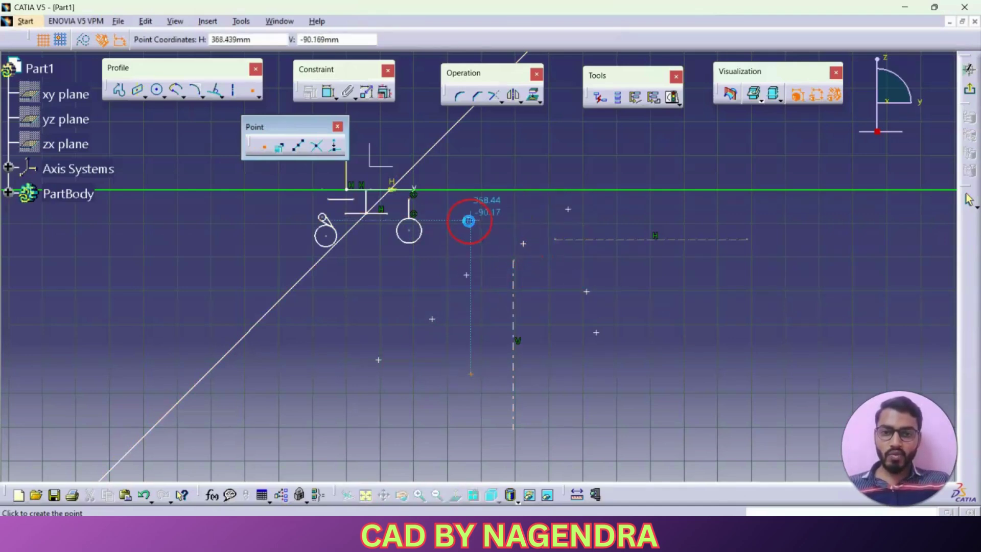
{"action": "left_click", "coordinate": [265, 149]}
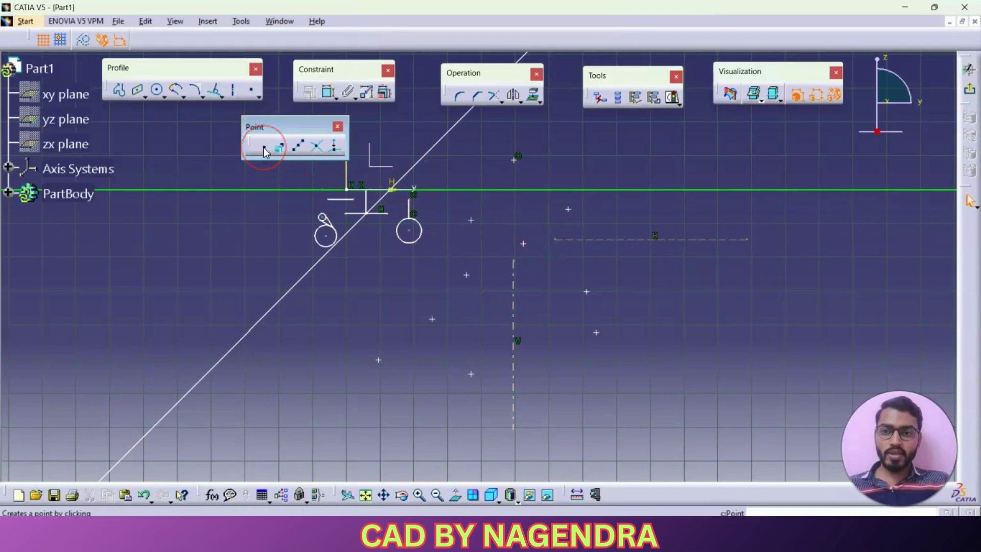
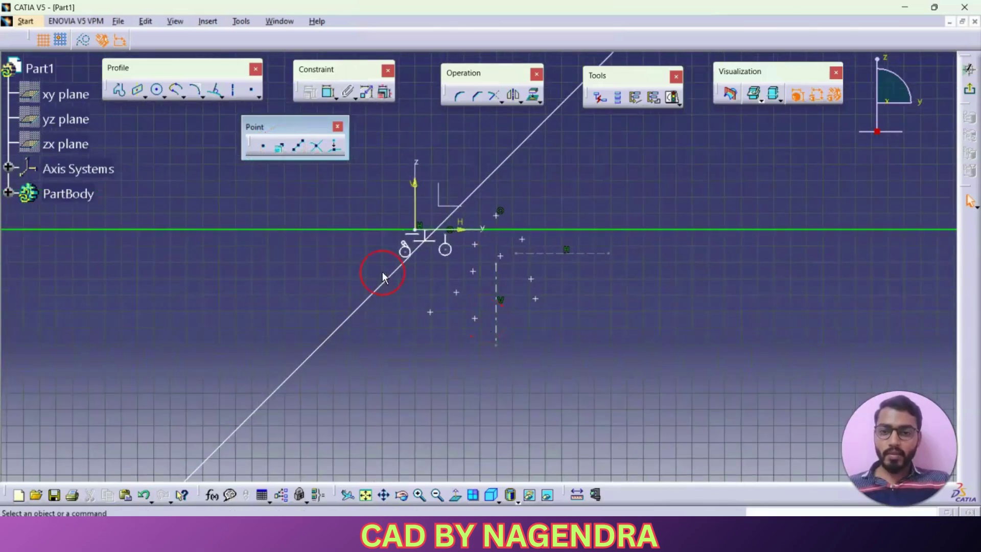
Delete the infinite horizontal line, the slanted bisecting line and all the remaining sketch geometry.
{"action": "left_click", "coordinate": [348, 228]}
{"action": "key", "text": "Delete"}
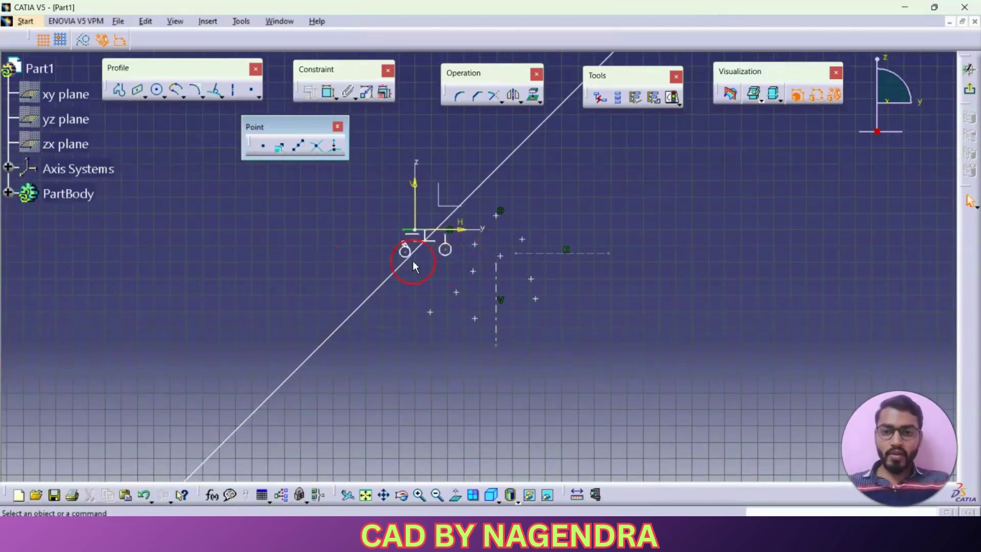
{"action": "left_click", "coordinate": [408, 256]}
{"action": "key", "text": "Delete"}
{"action": "mouse_move", "coordinate": [354, 168]}
{"action": "left_mouse_down"}
{"action": "mouse_move", "coordinate": [605, 379]}
{"action": "mouse_move", "coordinate": [688, 413]}
{"action": "left_mouse_up"}
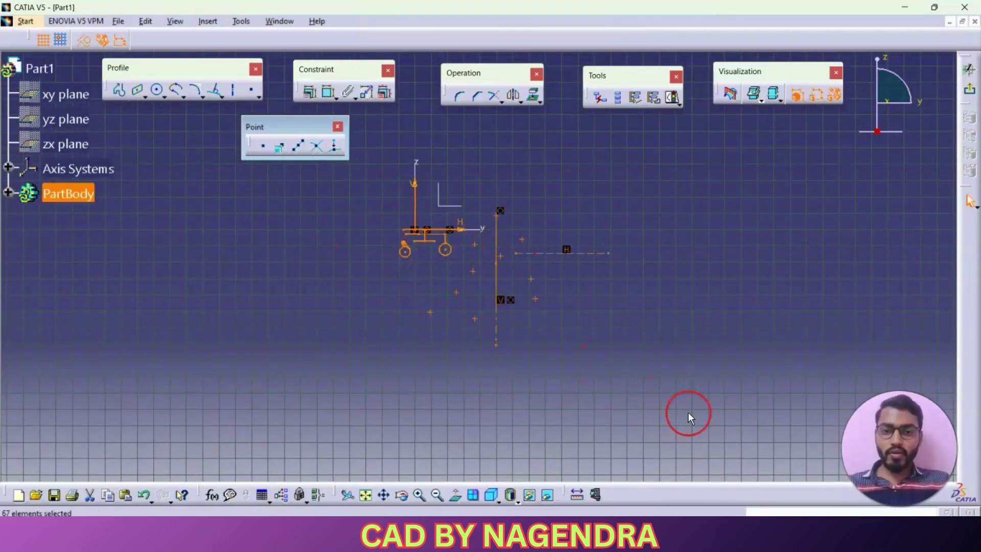
{"action": "key", "text": "Delete"}
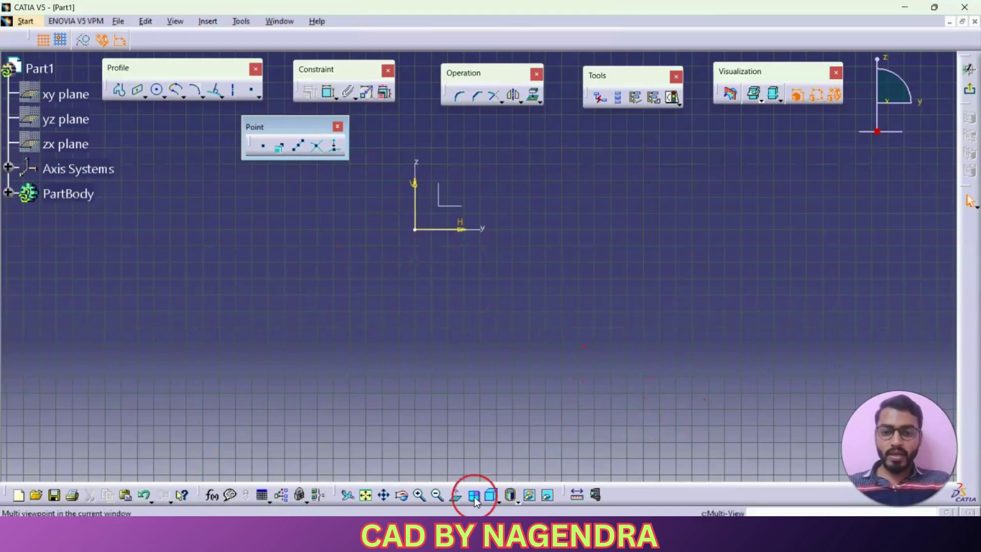
Create a point by Cartesian coordinates at H 30 mm and V 50 mm.
{"action": "mouse_move", "coordinate": [496, 400]}
{"action": "left_mouse_down"}
{"action": "mouse_move", "coordinate": [619, 327]}
{"action": "mouse_move", "coordinate": [656, 247]}
{"action": "mouse_move", "coordinate": [646, 256]}
{"action": "left_mouse_up"}
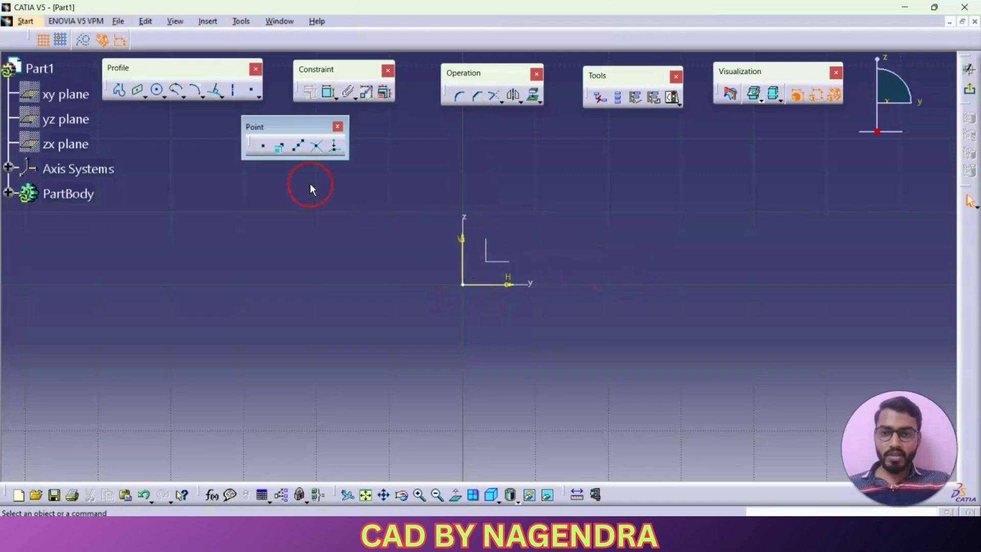
{"action": "left_click", "coordinate": [281, 149]}
{"action": "left_click_drag", "start_coordinate": [823, 369], "coordinate": [707, 202]}
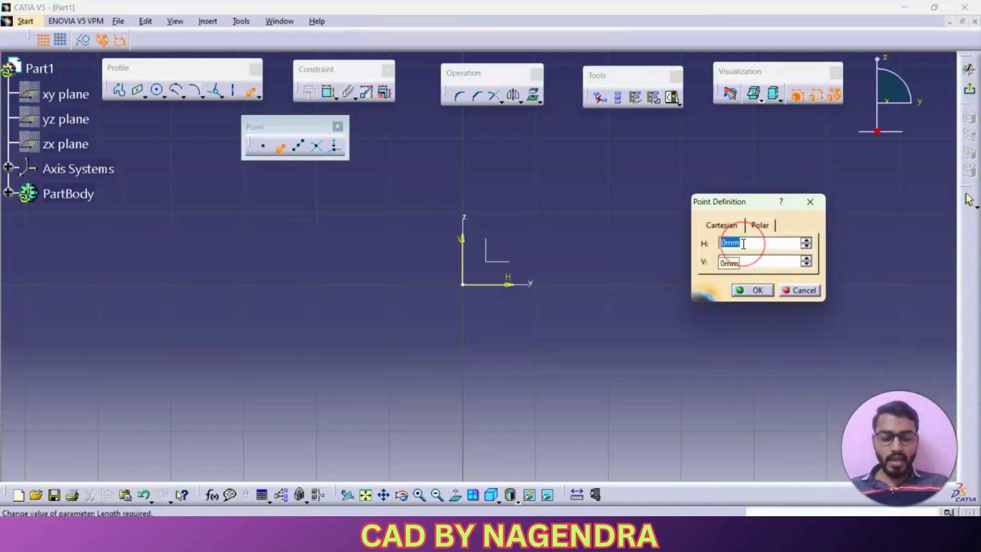
{"action": "type", "text": "30"}
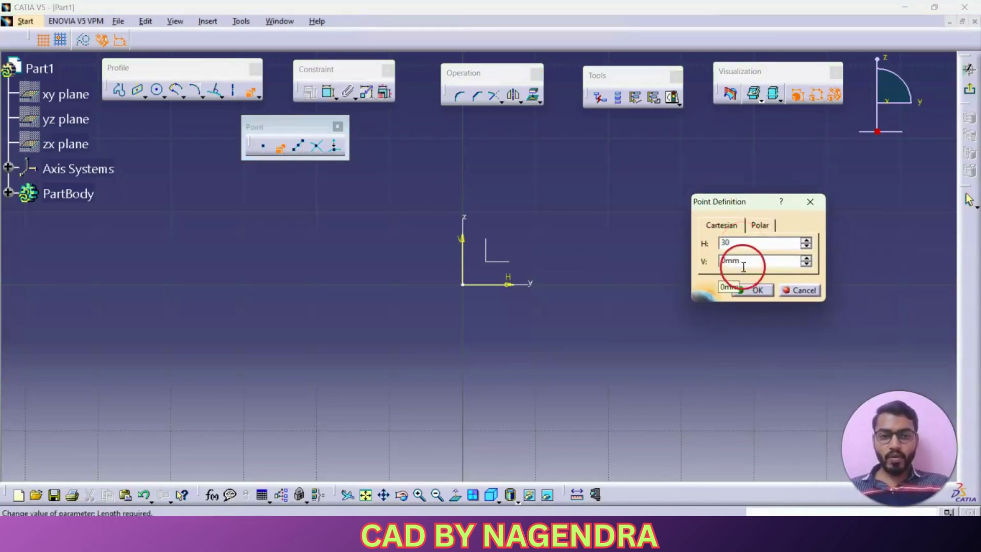
{"action": "left_click", "coordinate": [744, 263]}
{"action": "type", "text": "5"}
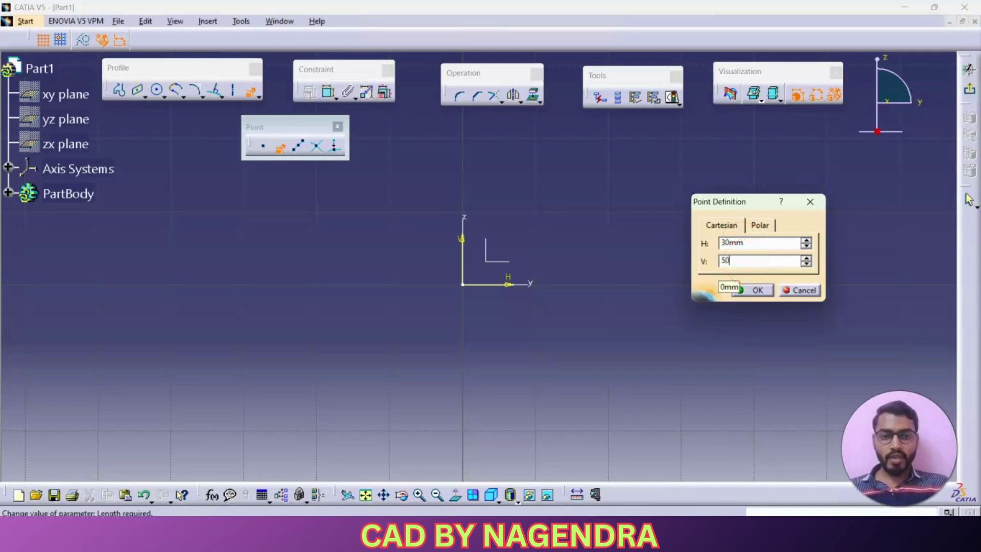
{"action": "type", "text": "0"}
{"action": "key", "text": "Return"}
Move the 50 mm dimension outward beyond the point and the 30 mm dimension above the point.
{"action": "mouse_move", "coordinate": [701, 210]}
{"action": "middle_mouse_down"}
{"action": "mouse_move", "coordinate": [621, 310]}
{"action": "mouse_move", "coordinate": [622, 348]}
{"action": "middle_mouse_up"}
{"action": "scroll", "coordinate": [653, 297], "scroll_direction": "down", "scroll_amount": 2}
{"action": "middle_click_drag", "start_coordinate": [652, 298], "coordinate": [657, 305]}
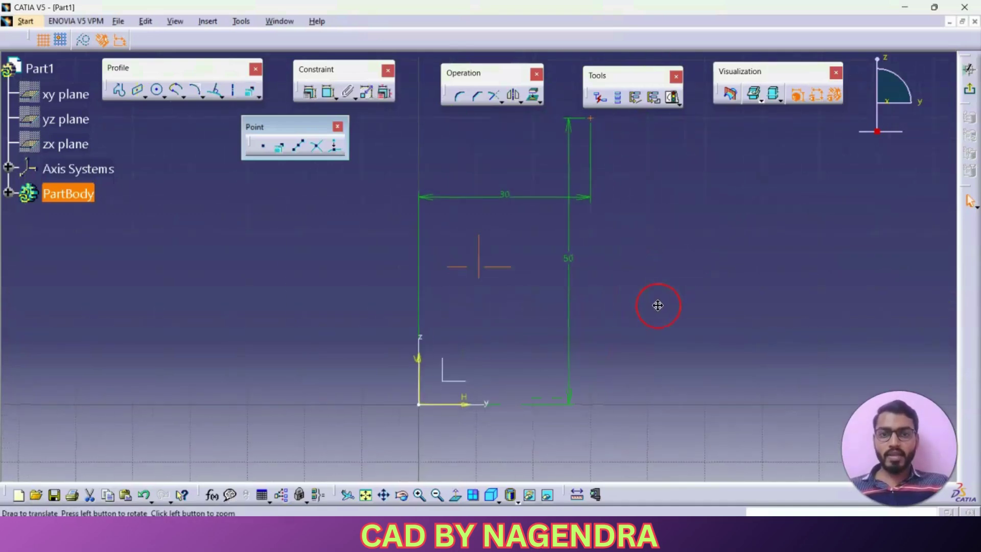
{"action": "scroll", "coordinate": [658, 320], "scroll_direction": "down", "scroll_amount": 2}
{"action": "left_click_drag", "start_coordinate": [557, 198], "coordinate": [708, 208]}
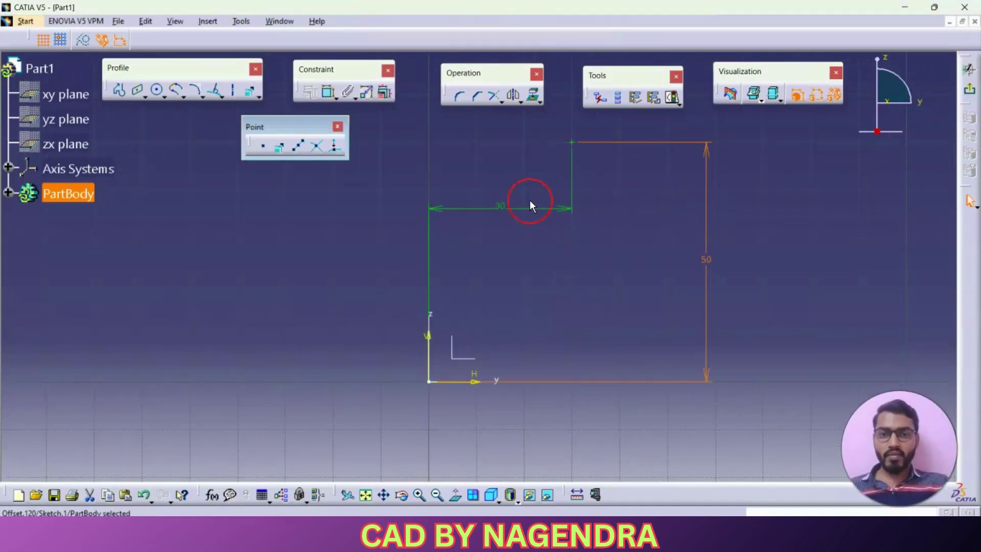
{"action": "mouse_move", "coordinate": [540, 211]}
{"action": "left_mouse_down"}
{"action": "mouse_move", "coordinate": [544, 109]}
{"action": "mouse_move", "coordinate": [578, 208]}
{"action": "mouse_move", "coordinate": [572, 147]}
{"action": "mouse_move", "coordinate": [629, 214]}
{"action": "left_mouse_up"}
{"action": "left_click", "coordinate": [671, 182]}
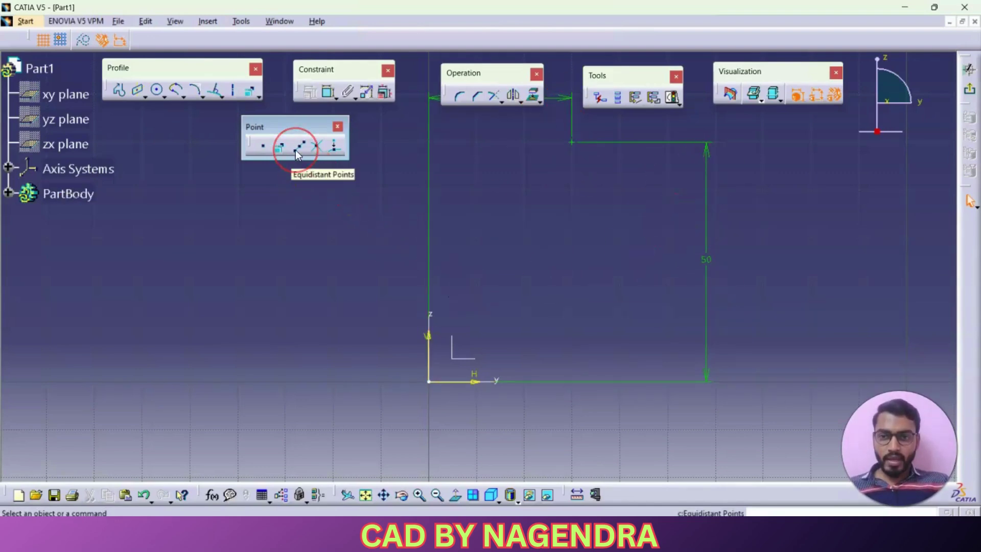
Draw a horizontal line about 41 mm long in the empty area on the negative H side of the origin.
{"action": "middle_click_drag", "start_coordinate": [357, 307], "coordinate": [555, 238]}
{"action": "left_click", "coordinate": [216, 91]}
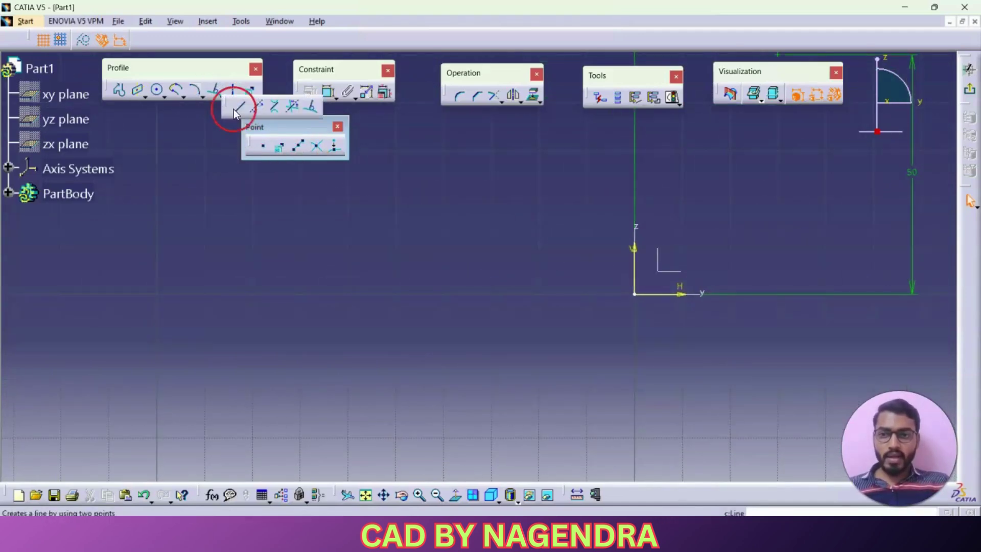
{"action": "left_click", "coordinate": [359, 222]}
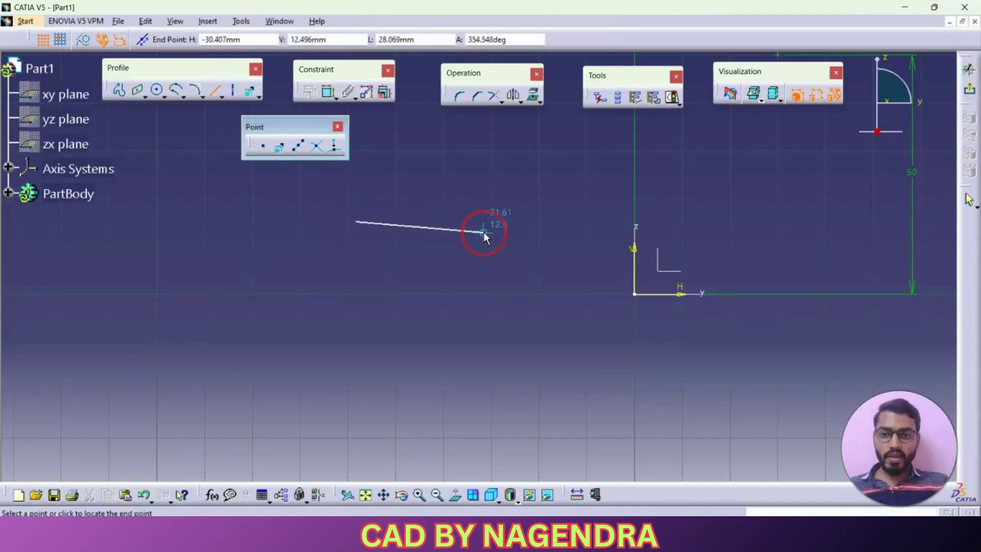
{"action": "left_click", "coordinate": [554, 222]}
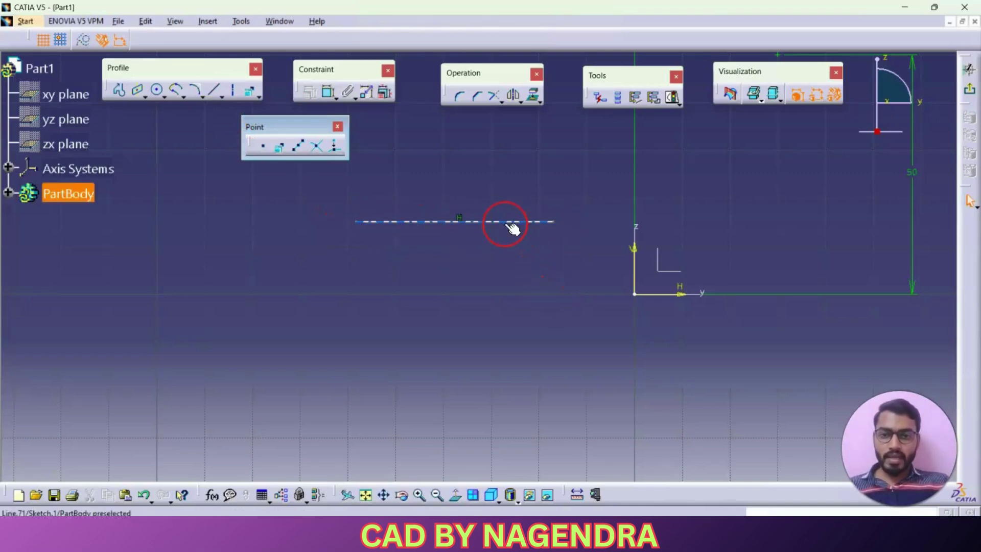
{"action": "left_click", "coordinate": [391, 263]}
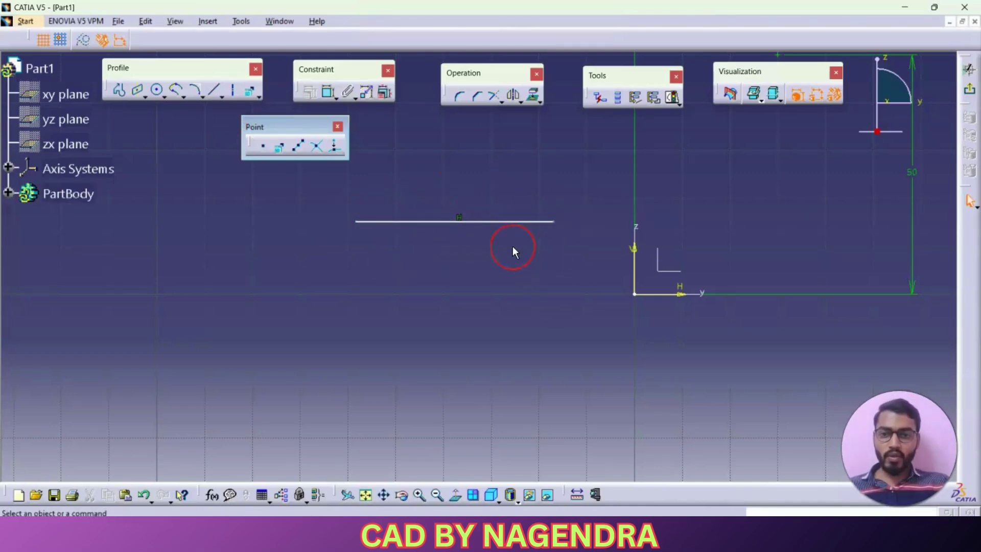
Create 5 equidistant points along the horizontal line and move the first spacing dimension above the line.
{"action": "left_click", "coordinate": [301, 148]}
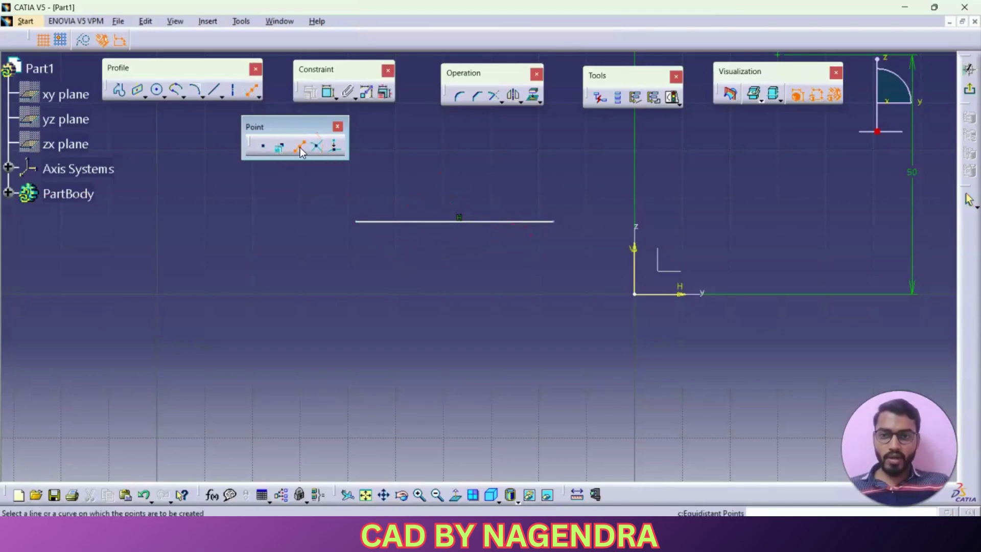
{"action": "left_click", "coordinate": [410, 222]}
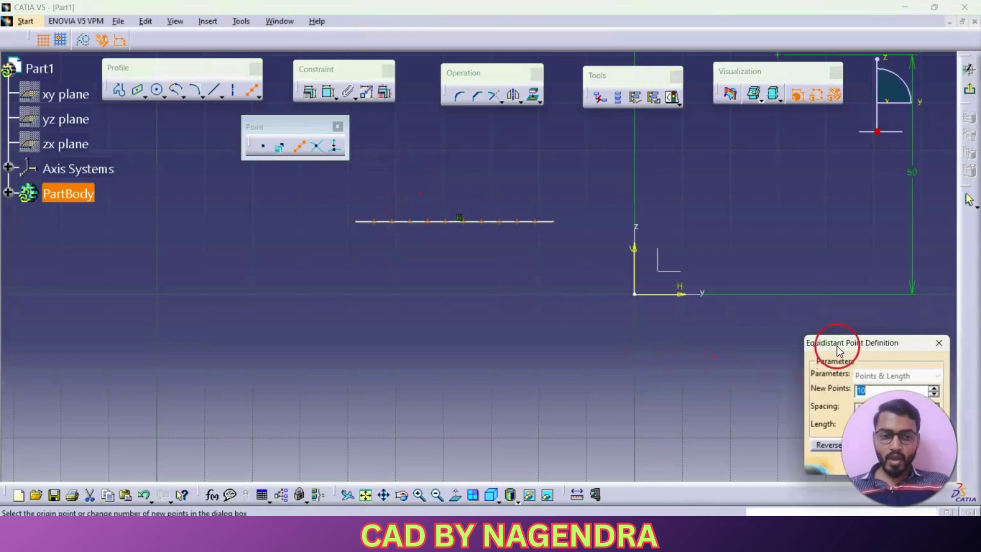
{"action": "left_click_drag", "start_coordinate": [837, 346], "coordinate": [499, 290]}
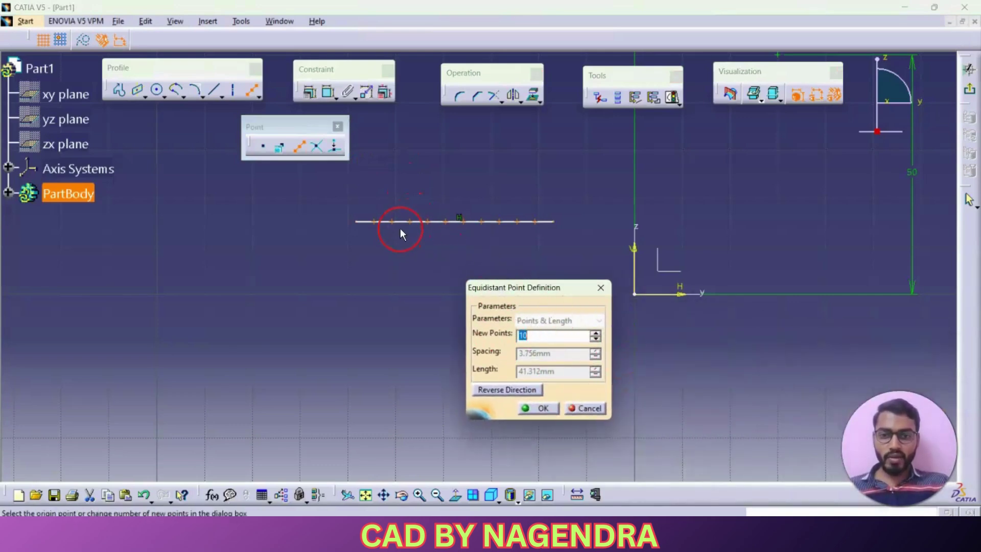
{"action": "left_click", "coordinate": [531, 335]}
{"action": "type", "text": "5"}
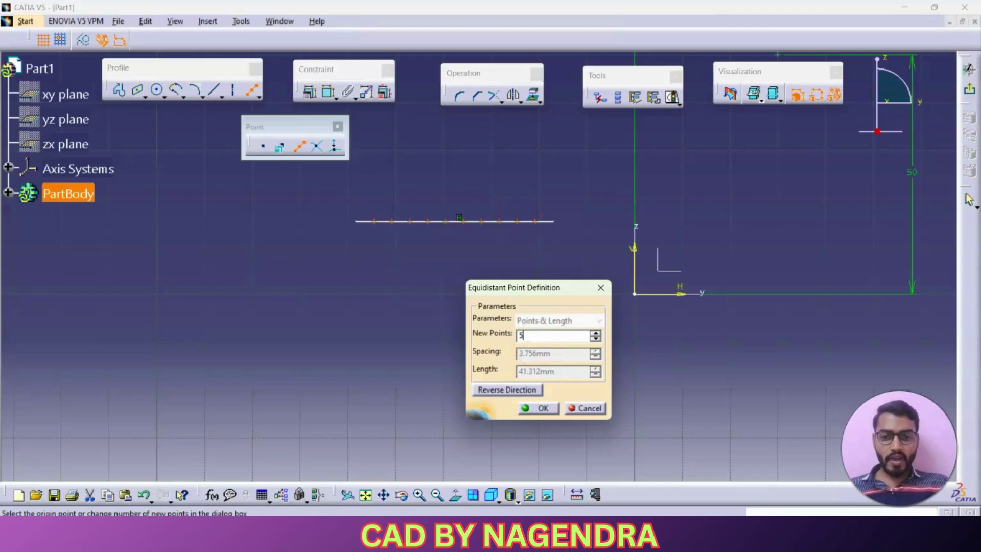
{"action": "key", "text": "Return"}
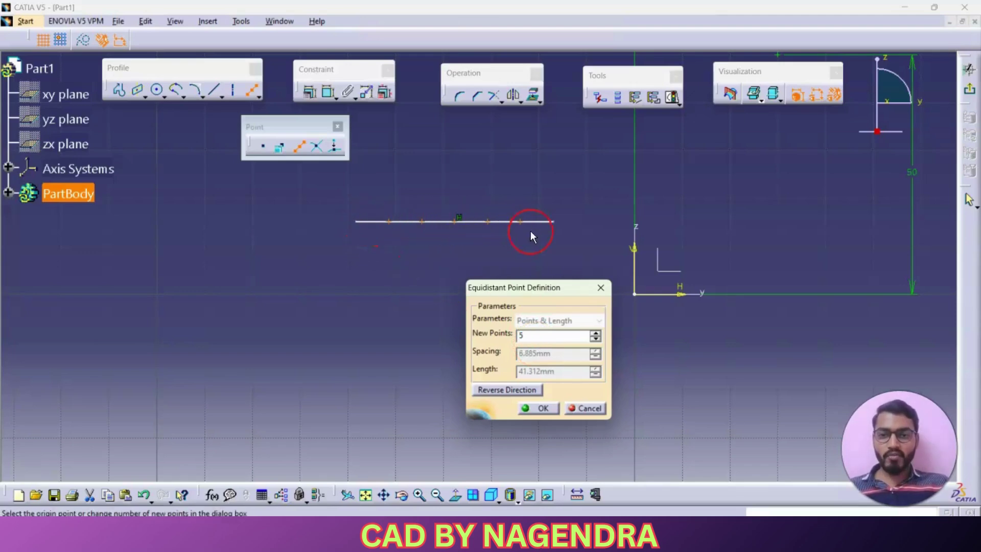
{"action": "left_click", "coordinate": [531, 409]}
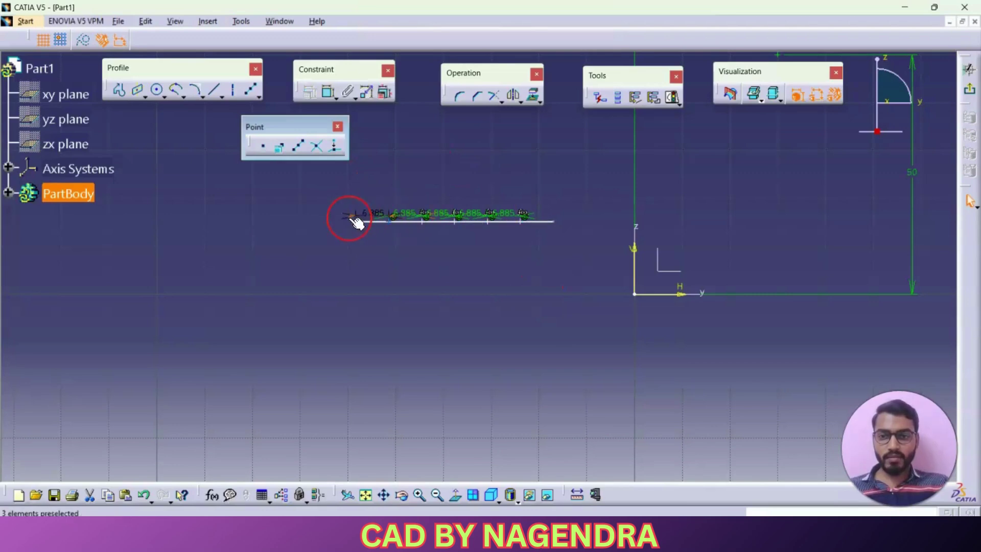
{"action": "left_click_drag", "start_coordinate": [351, 221], "coordinate": [353, 190]}
{"action": "left_click", "coordinate": [384, 276]}
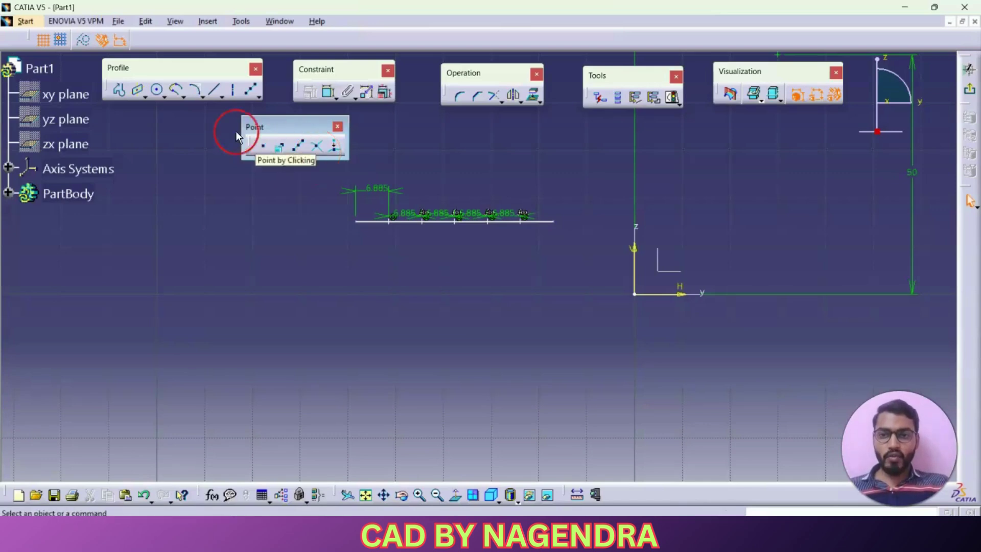
Draw a vertical line below the line with the equidistant points and a horizontal line crossing it near its middle.
{"action": "left_click", "coordinate": [213, 90]}
{"action": "left_click", "coordinate": [421, 304]}
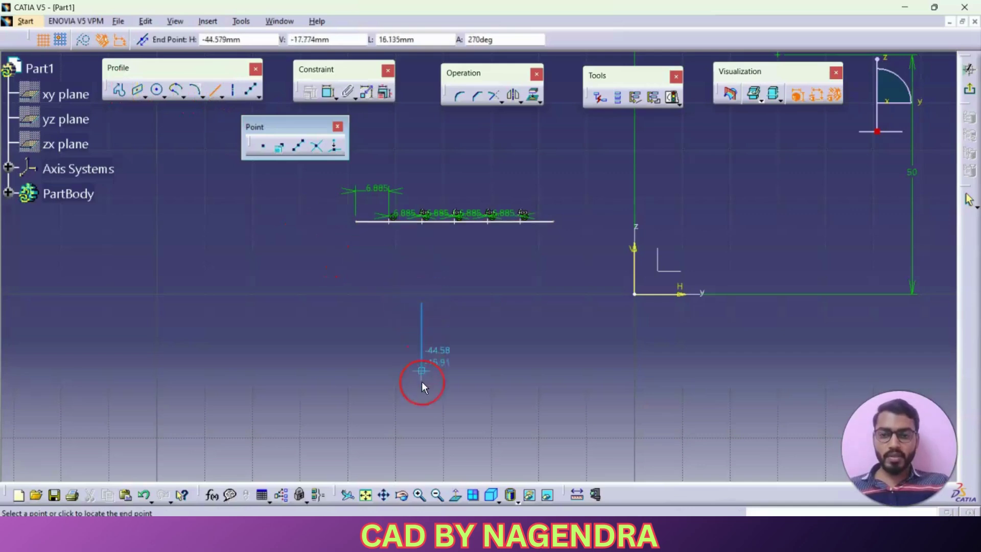
{"action": "left_click", "coordinate": [422, 458]}
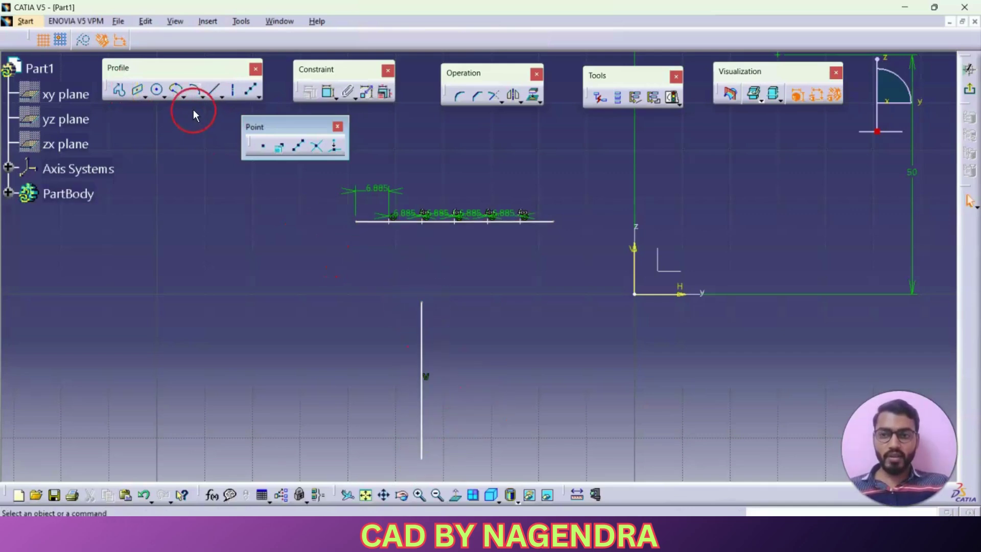
{"action": "left_click", "coordinate": [213, 90]}
{"action": "left_click", "coordinate": [316, 374]}
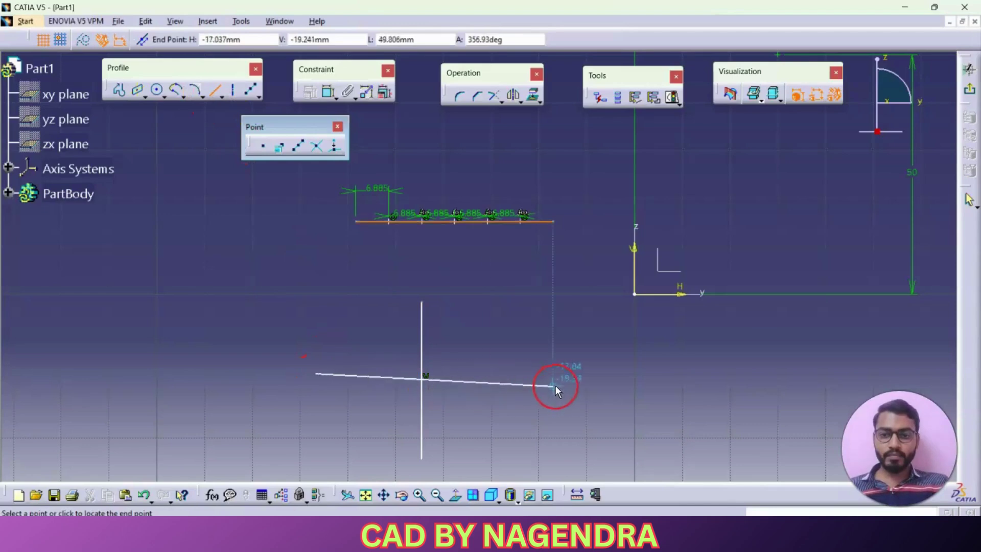
{"action": "left_click", "coordinate": [519, 373]}
{"action": "left_click", "coordinate": [535, 401]}
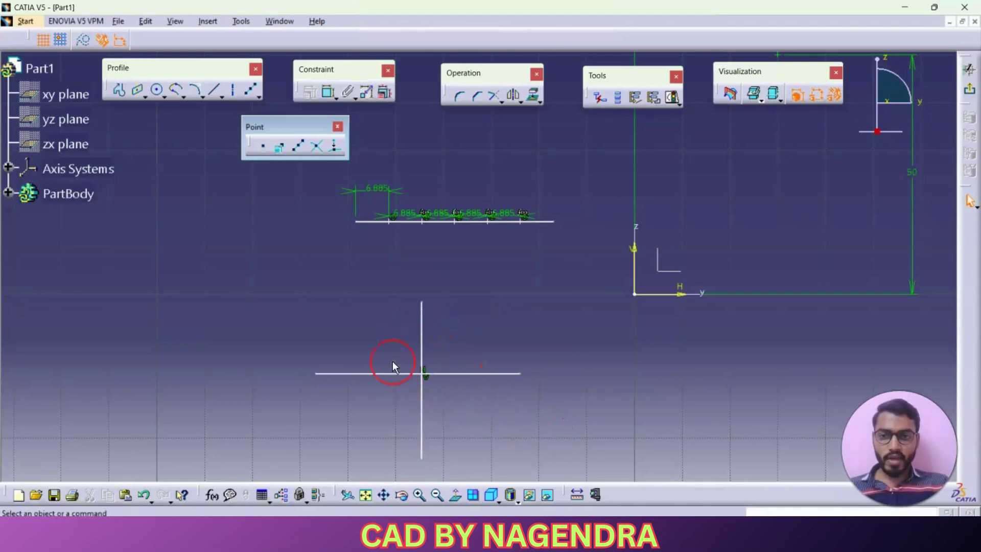
Create an intersection point between the crossing vertical and horizontal lines and check it by selecting it.
{"action": "left_click", "coordinate": [318, 147]}
{"action": "left_click", "coordinate": [422, 343]}
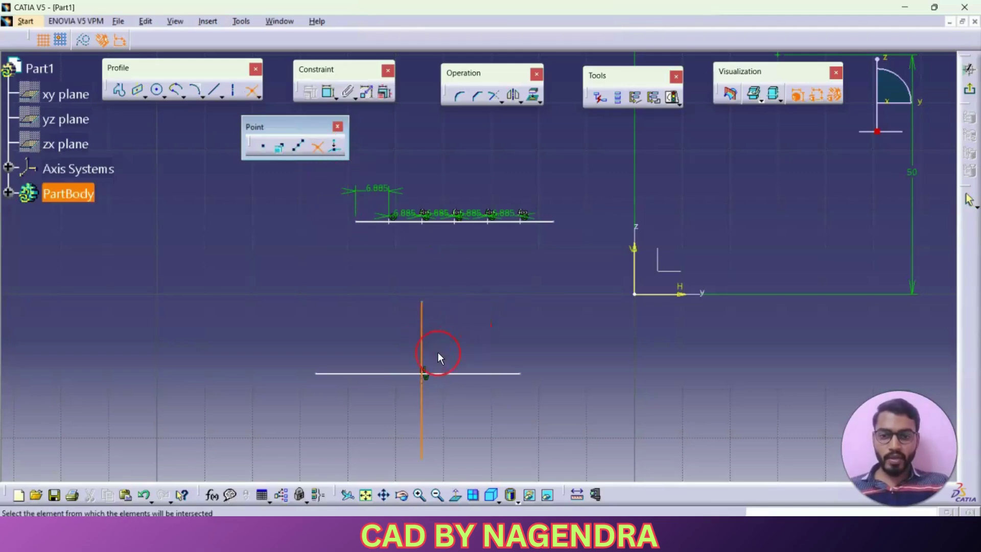
{"action": "left_click", "coordinate": [449, 374]}
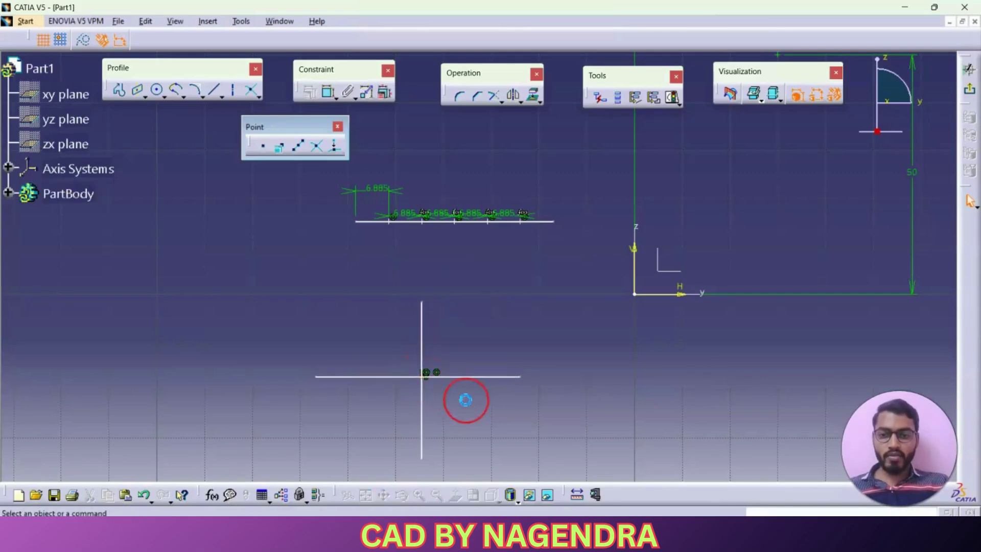
{"action": "left_click", "coordinate": [428, 378]}
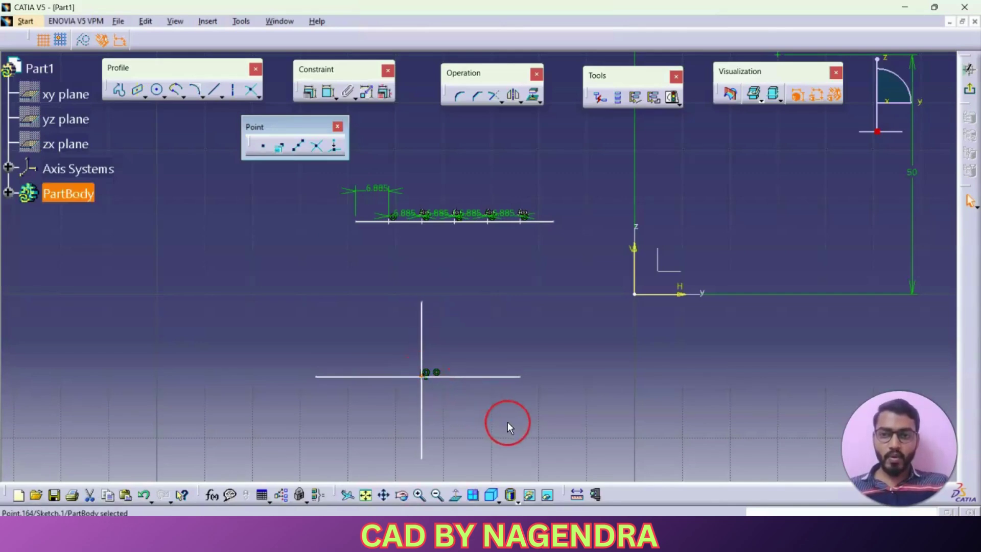
{"action": "left_click", "coordinate": [318, 201]}
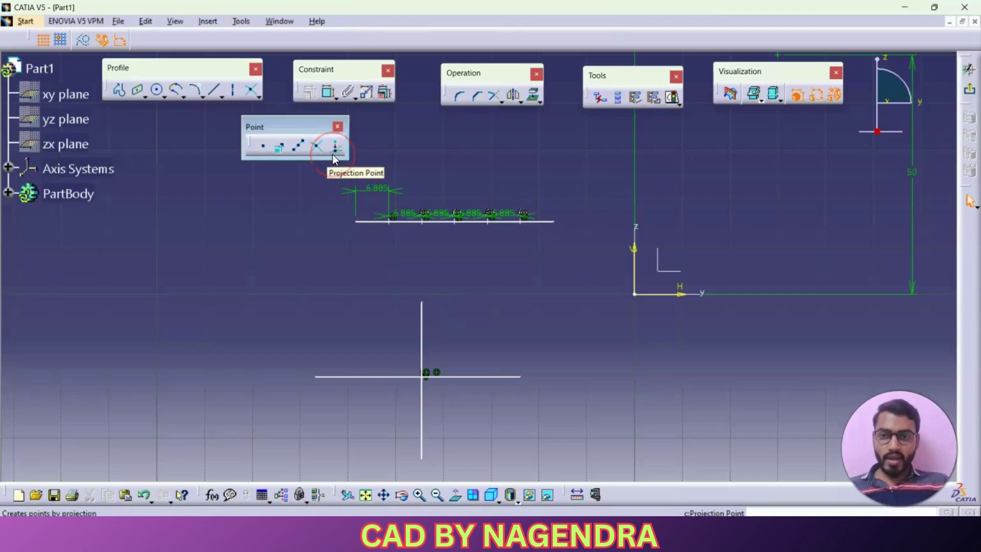
{"action": "left_click", "coordinate": [546, 427]}
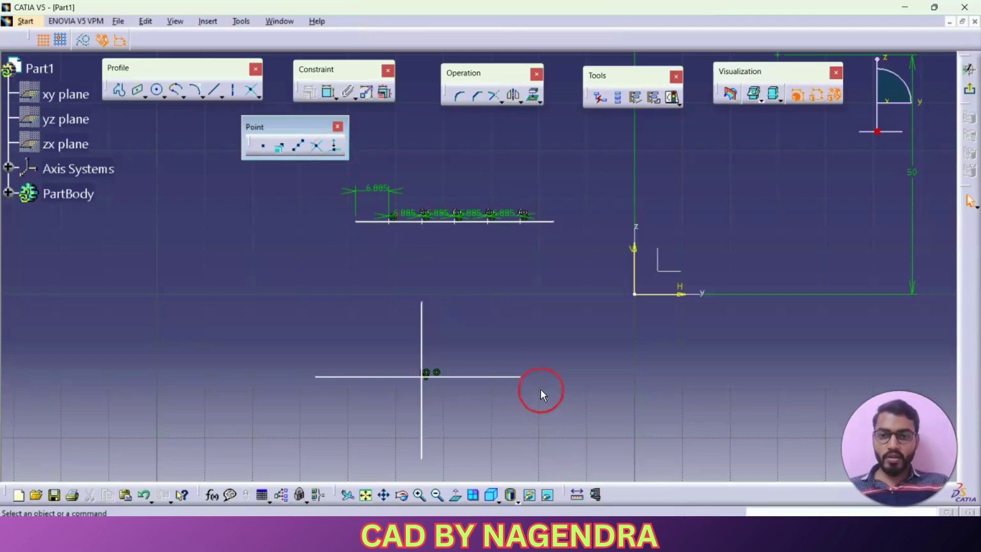
Draw a circle of about 13 mm radius in the empty area below the crossing lines, toward the positive H side.
{"action": "middle_click_drag", "start_coordinate": [508, 376], "coordinate": [465, 169]}
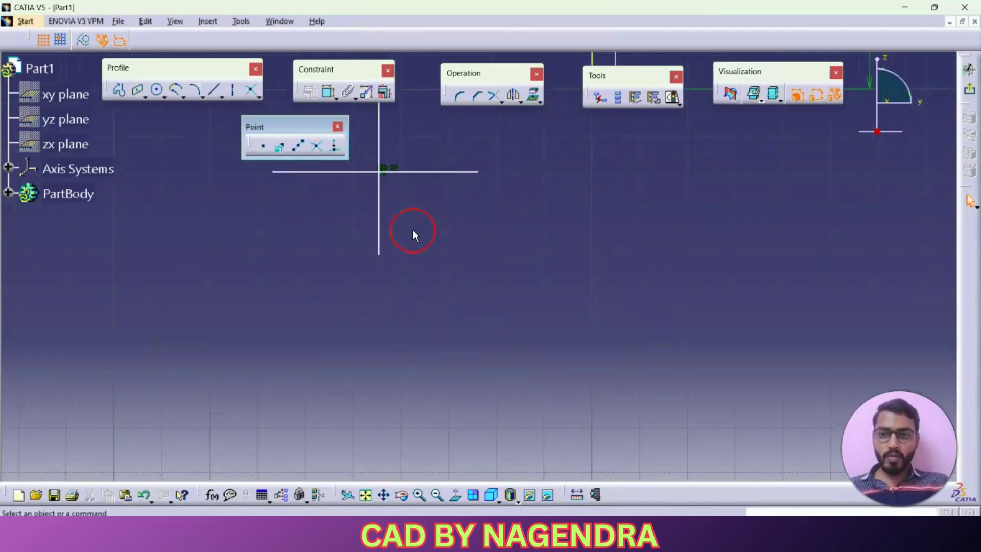
{"action": "left_click", "coordinate": [156, 89]}
{"action": "left_click", "coordinate": [490, 358]}
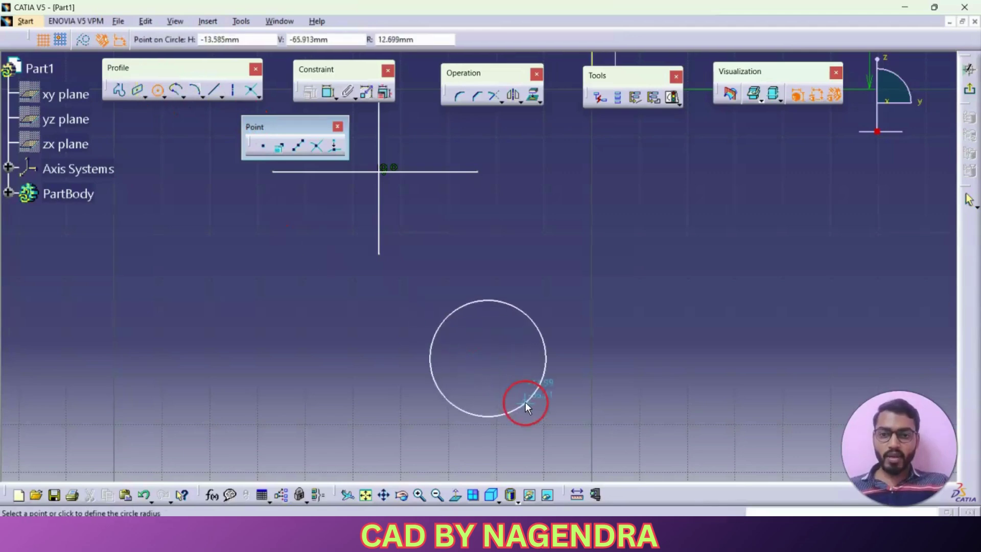
{"action": "left_click", "coordinate": [550, 404]}
{"action": "left_click", "coordinate": [694, 394]}
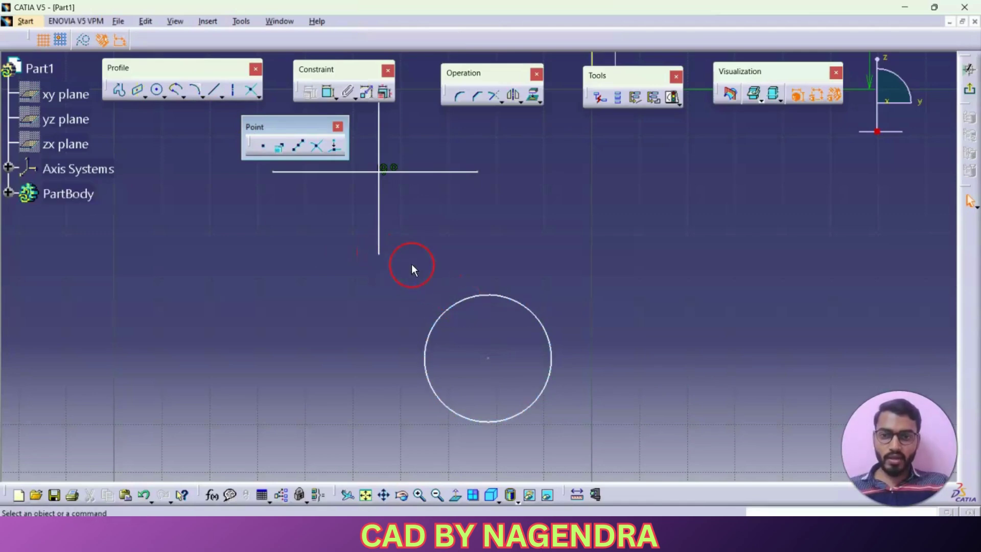
Create a projection point from the vertical line's lower endpoint onto the circle and put away the floating point tools.
{"action": "left_click", "coordinate": [336, 148]}
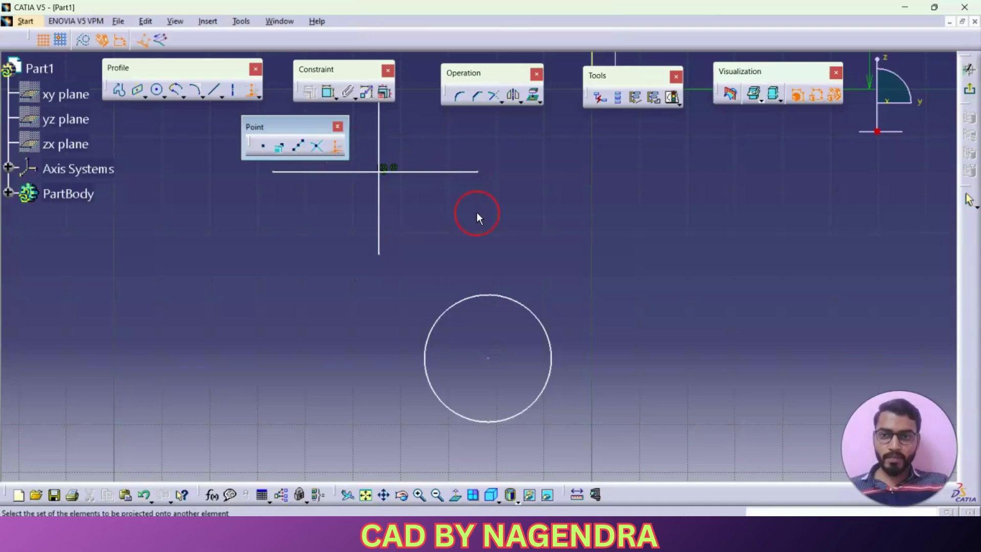
{"action": "left_click", "coordinate": [380, 254]}
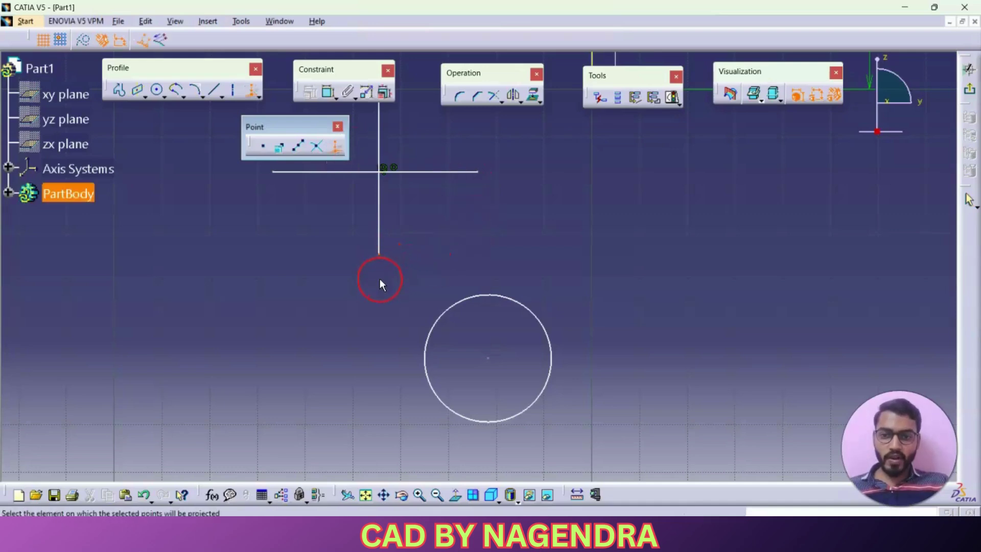
{"action": "left_click", "coordinate": [458, 299]}
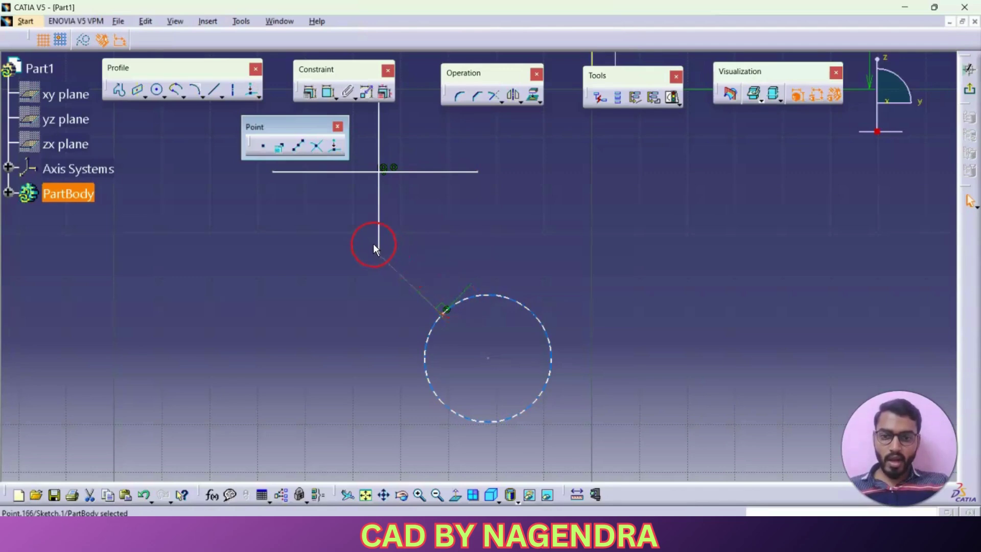
{"action": "left_click", "coordinate": [446, 309]}
{"action": "left_click", "coordinate": [500, 251]}
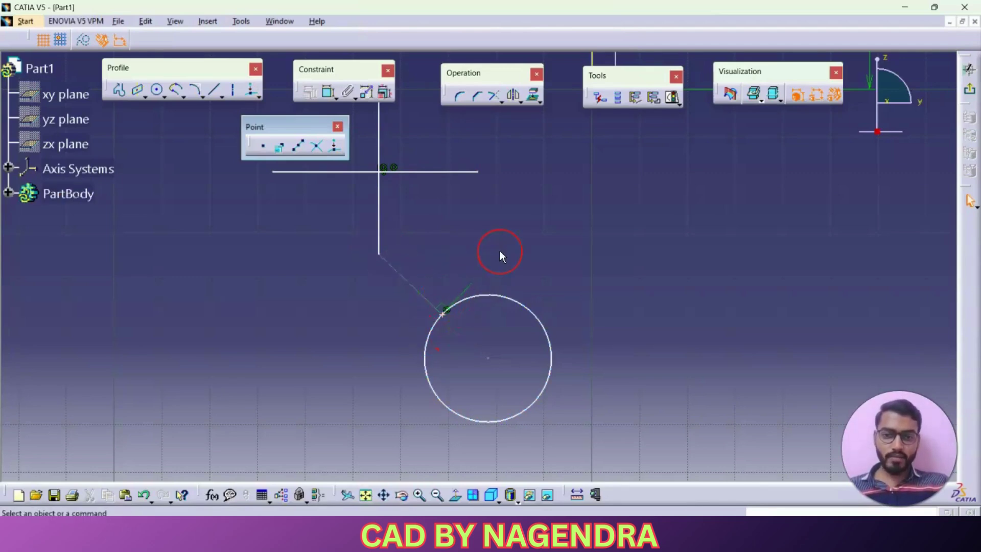
{"action": "left_click", "coordinate": [337, 126]}
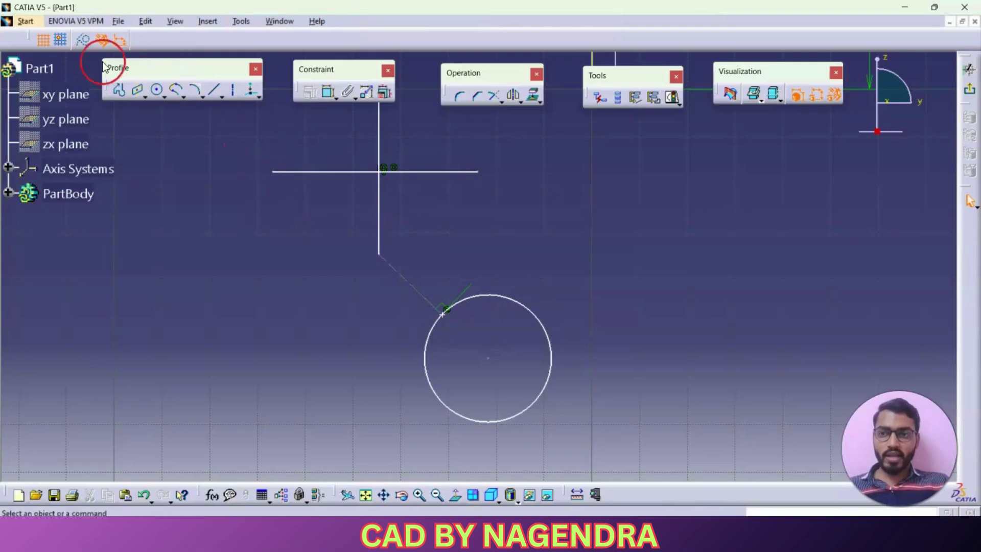
{"action": "left_click", "coordinate": [309, 255]}
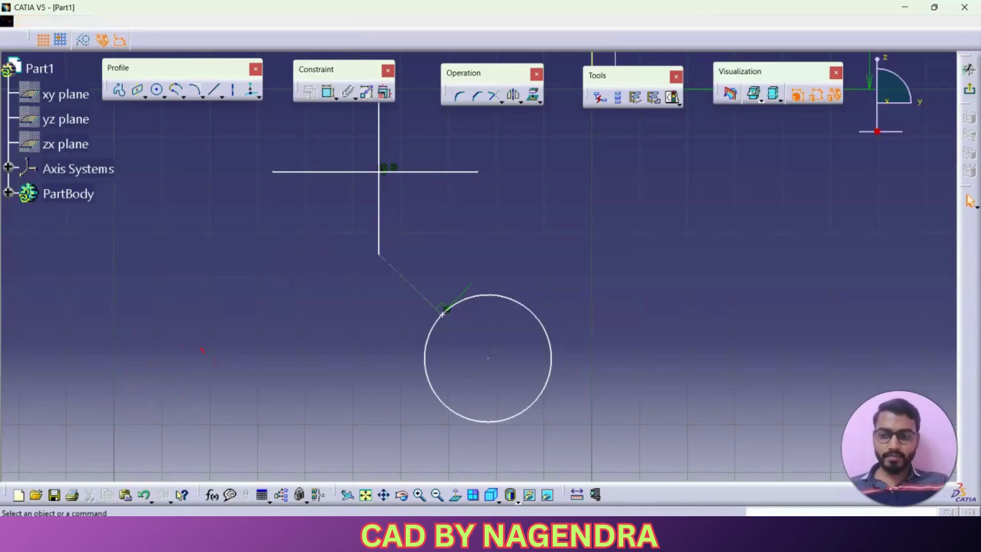